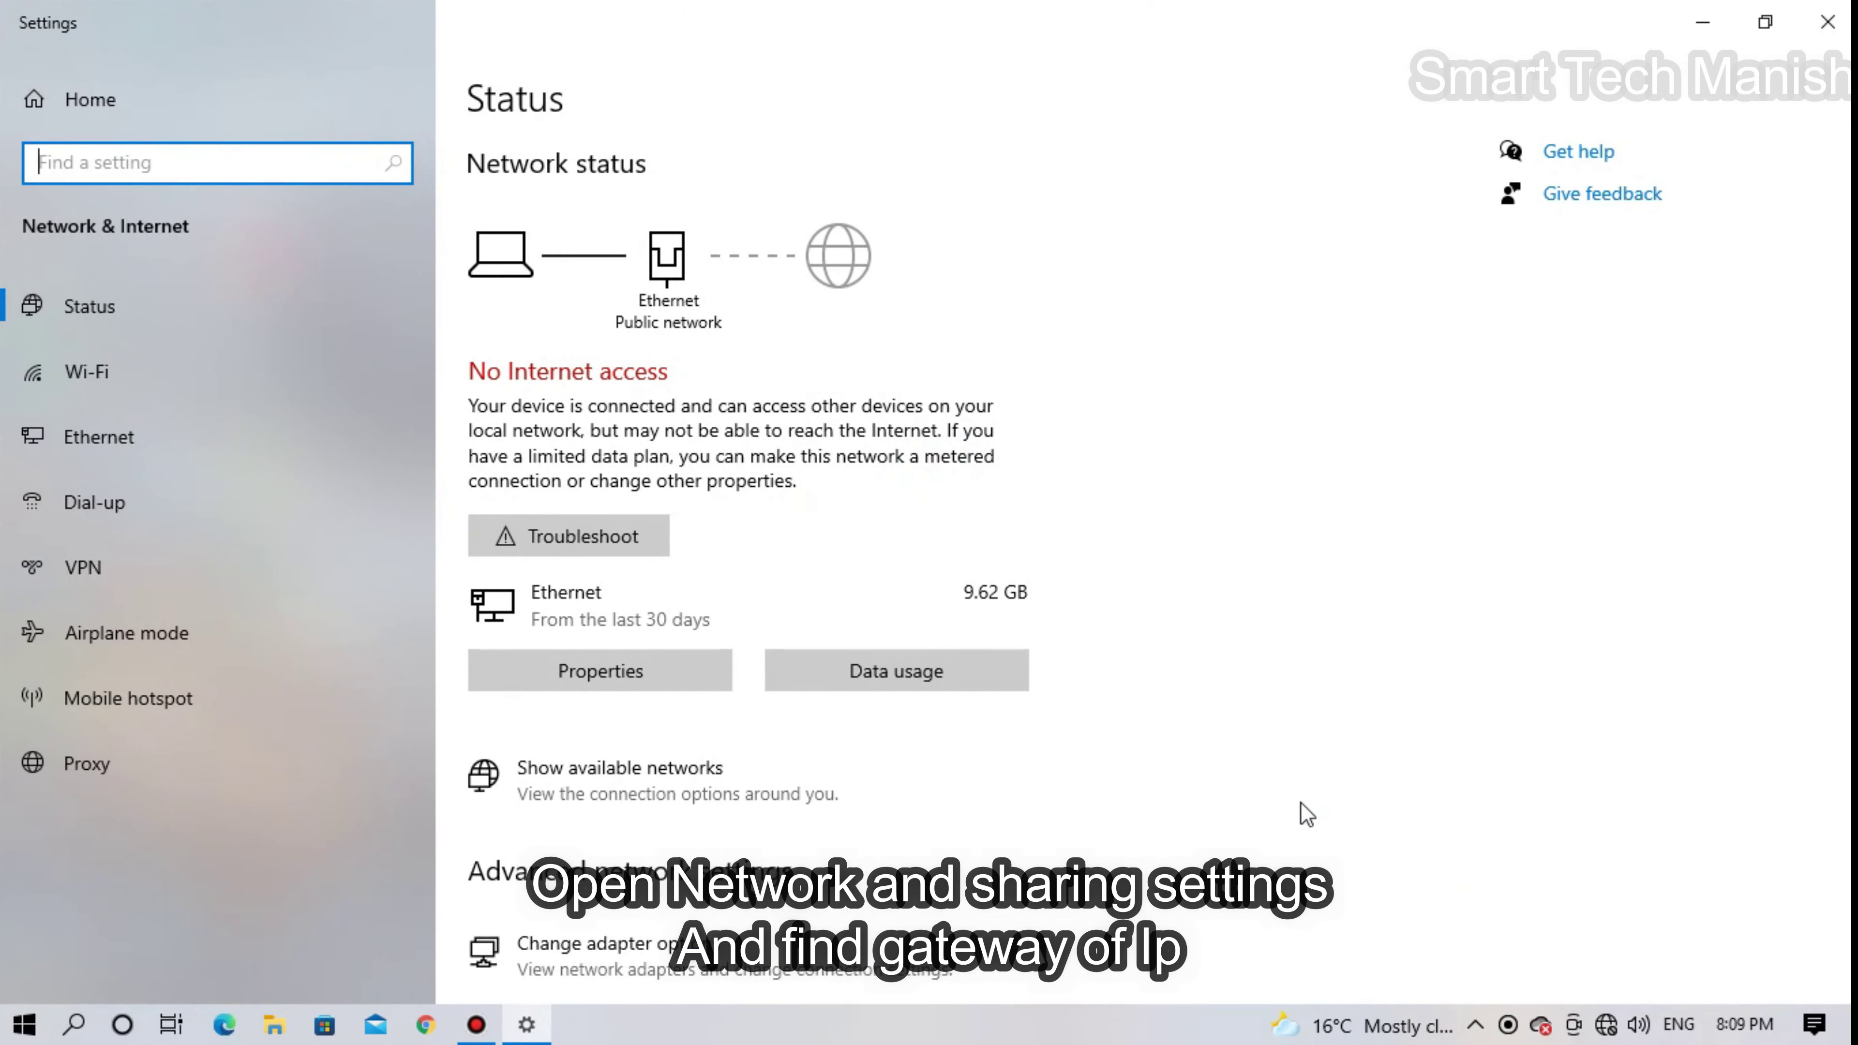
- Open the Ethernet connection page, which shows No Internet access
{"action": "left_click", "coordinate": [100, 447]}
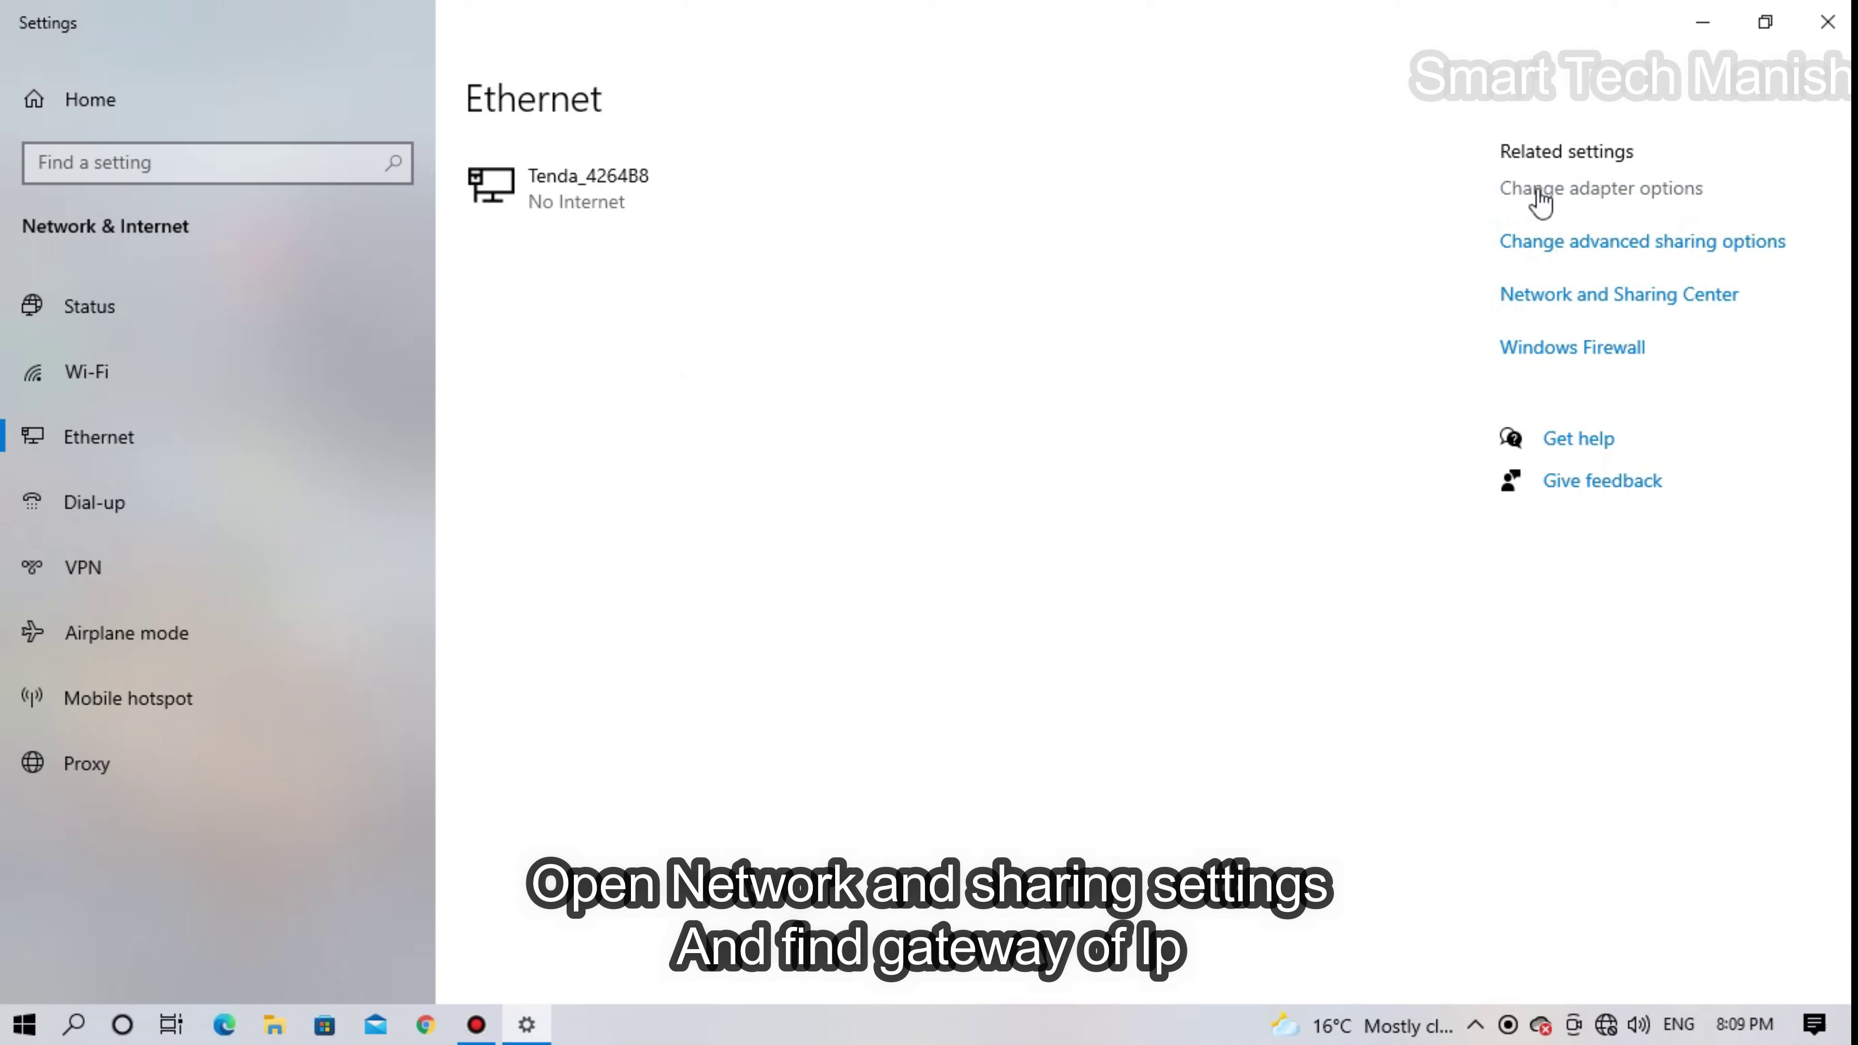
- Read the Ethernet adapter's IPv4 default gateway, 192.168.0.1, from its connection details
{"action": "left_click", "coordinate": [1671, 202]}
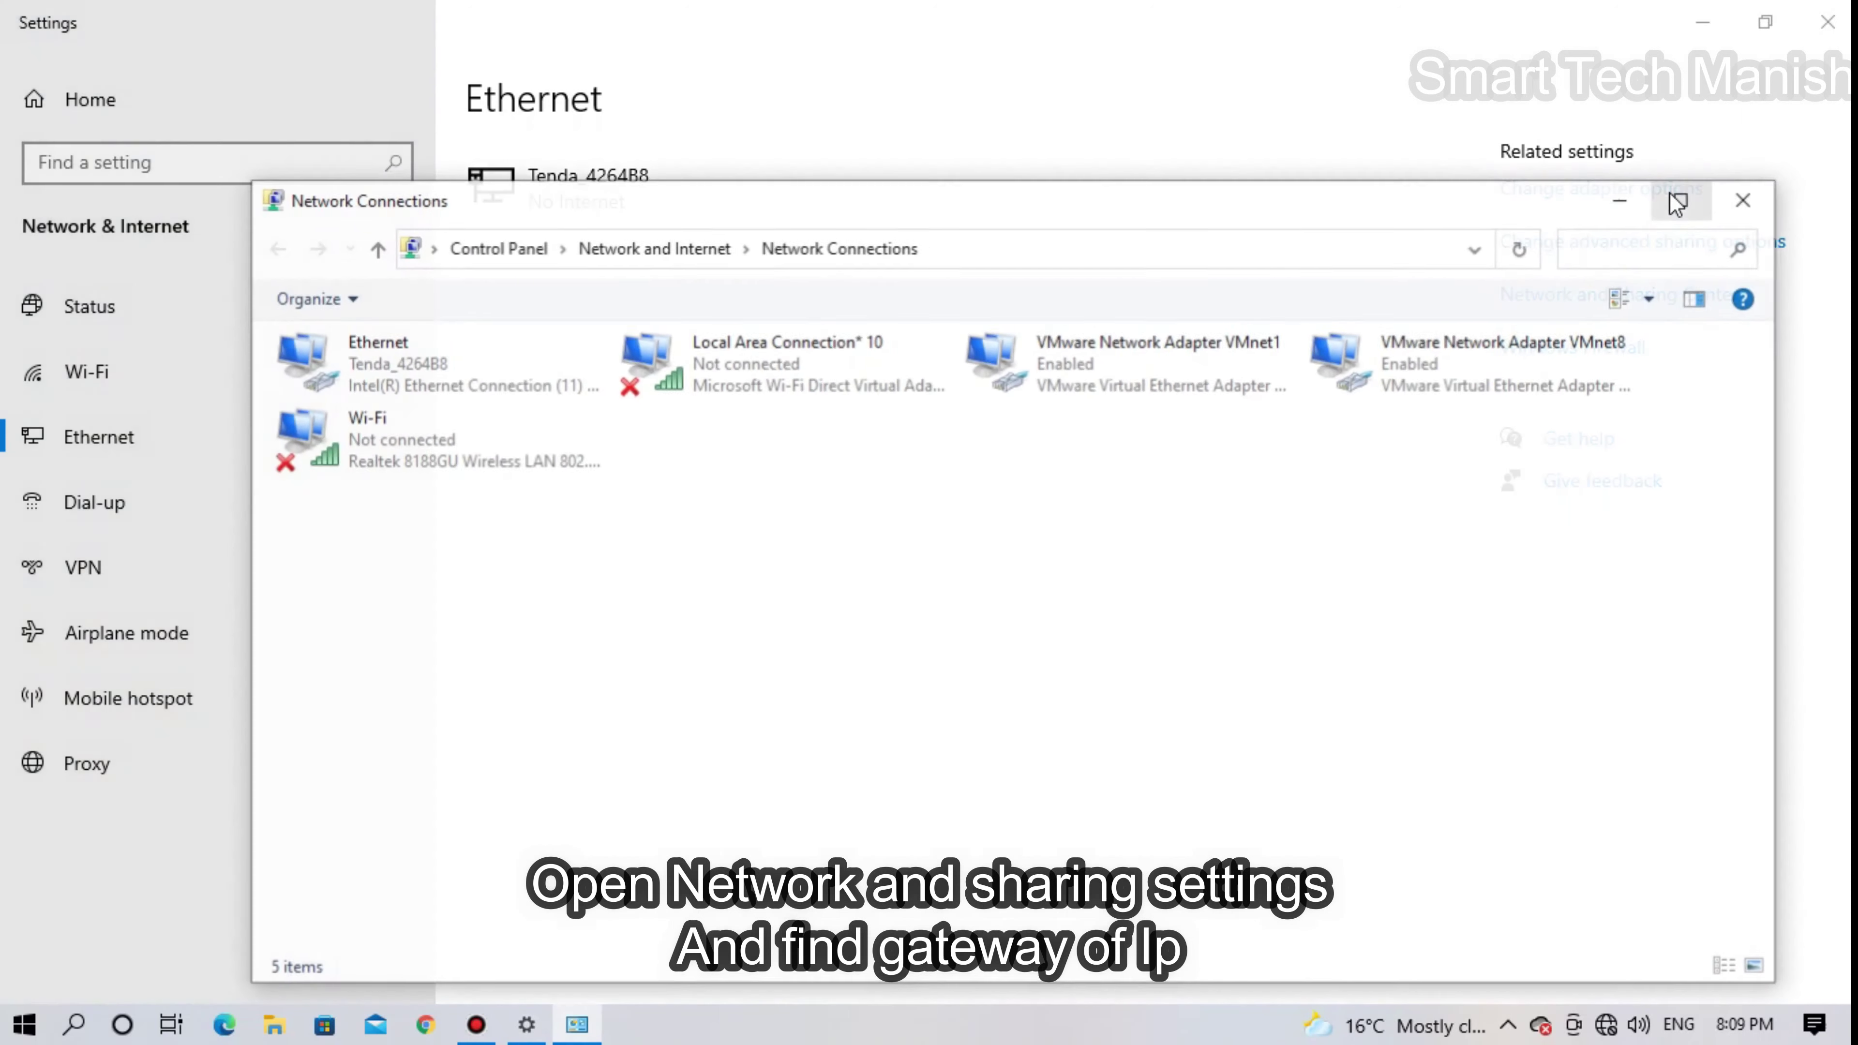
{"action": "left_click", "coordinate": [436, 373]}
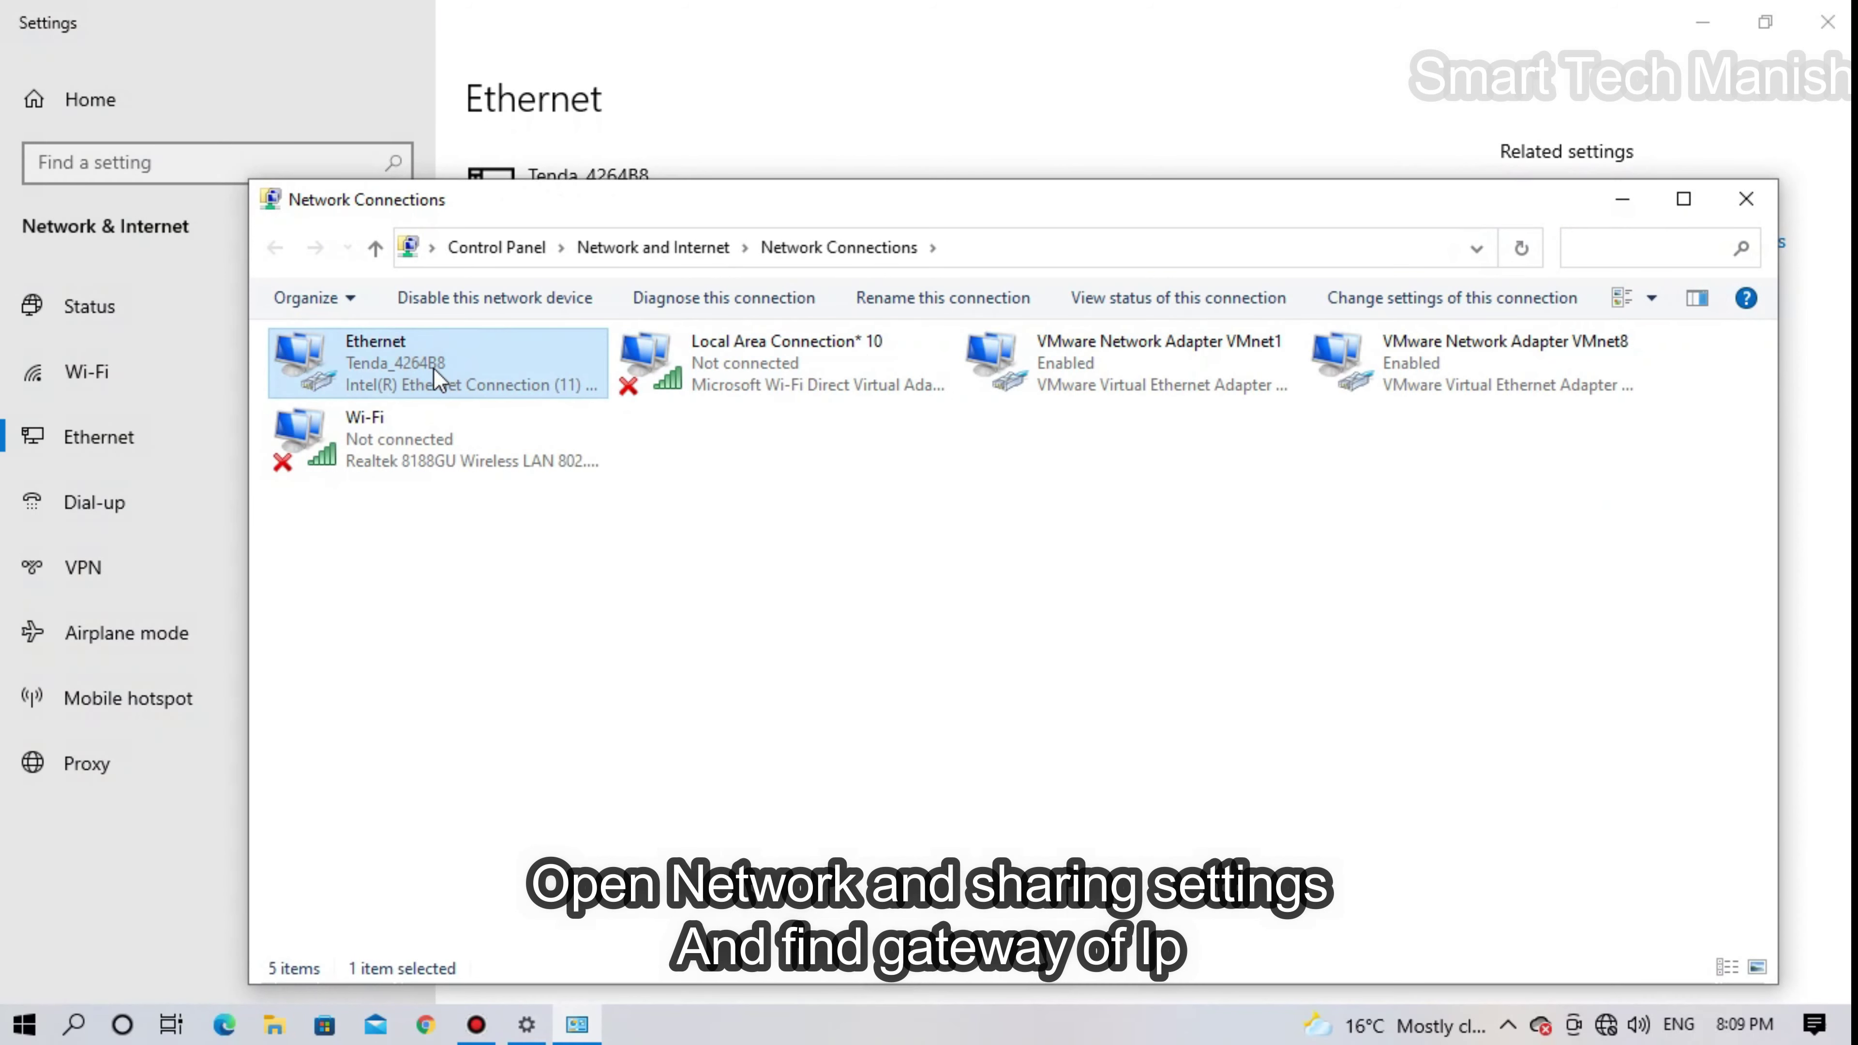
{"action": "right_click", "coordinate": [434, 371]}
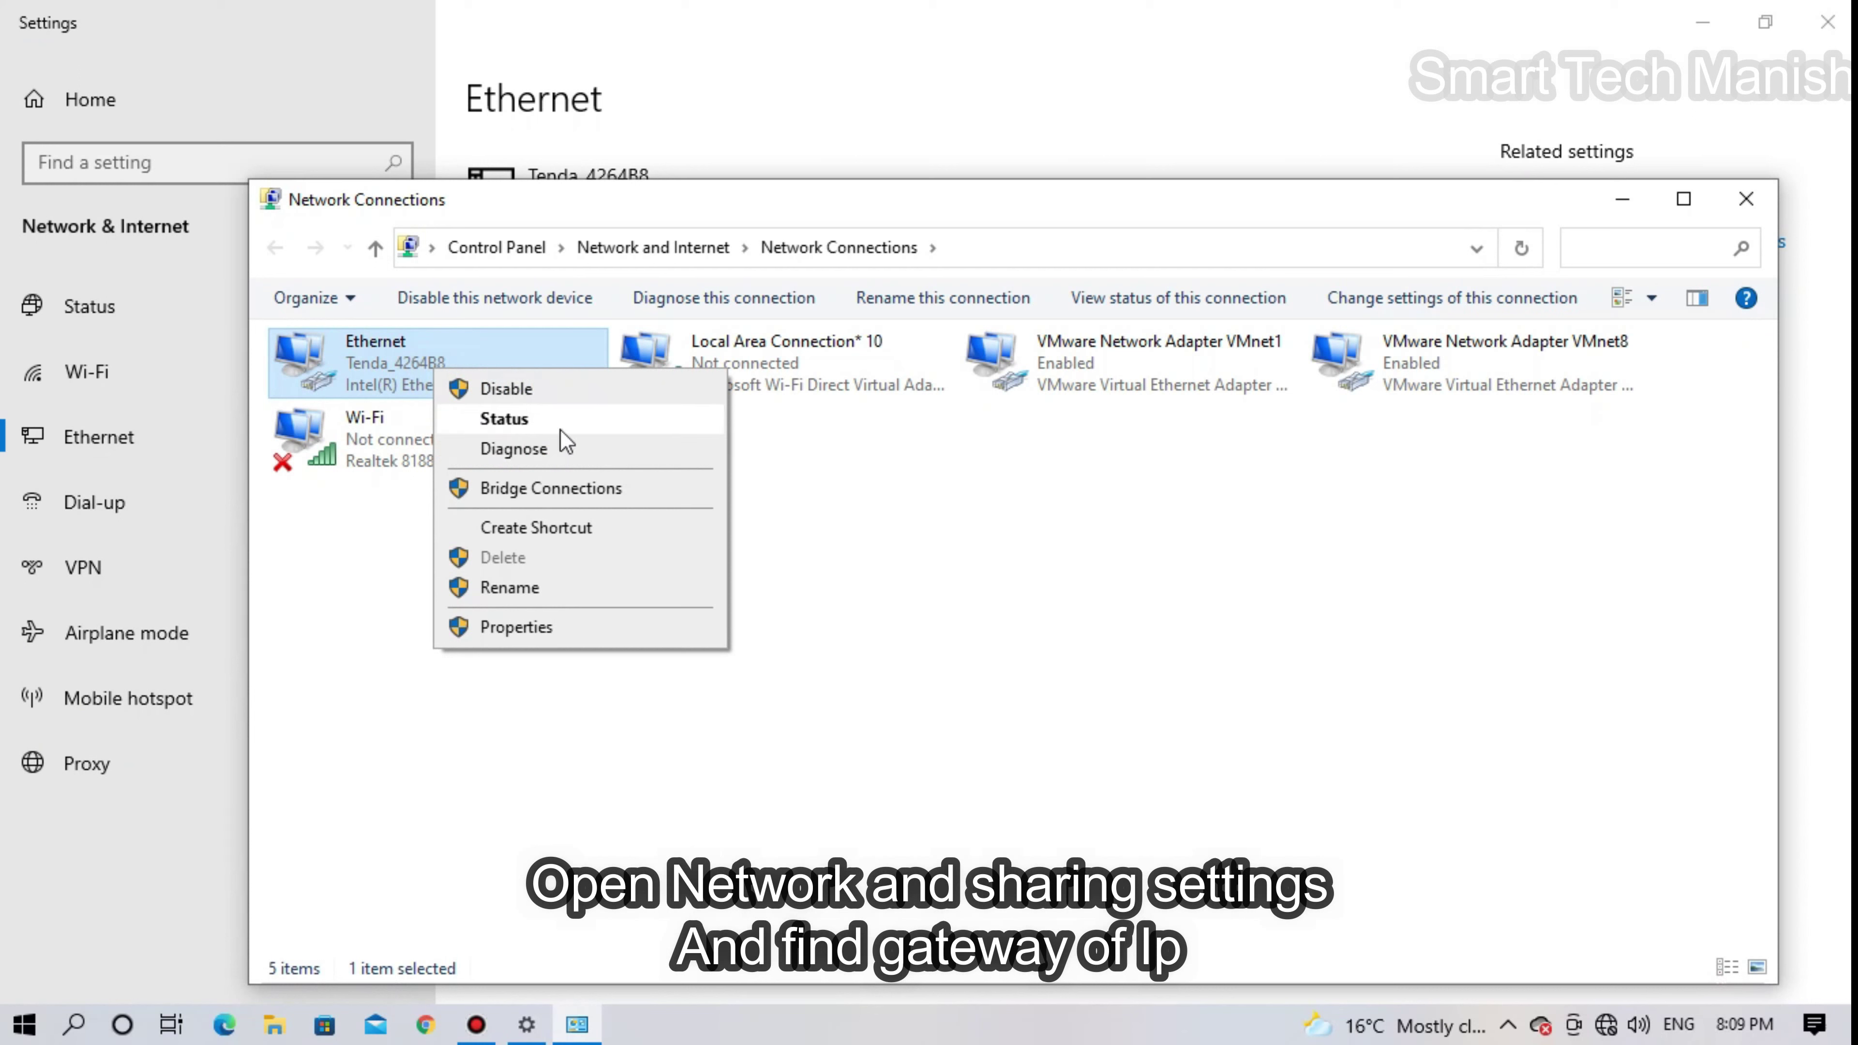
{"action": "left_click", "coordinate": [504, 419]}
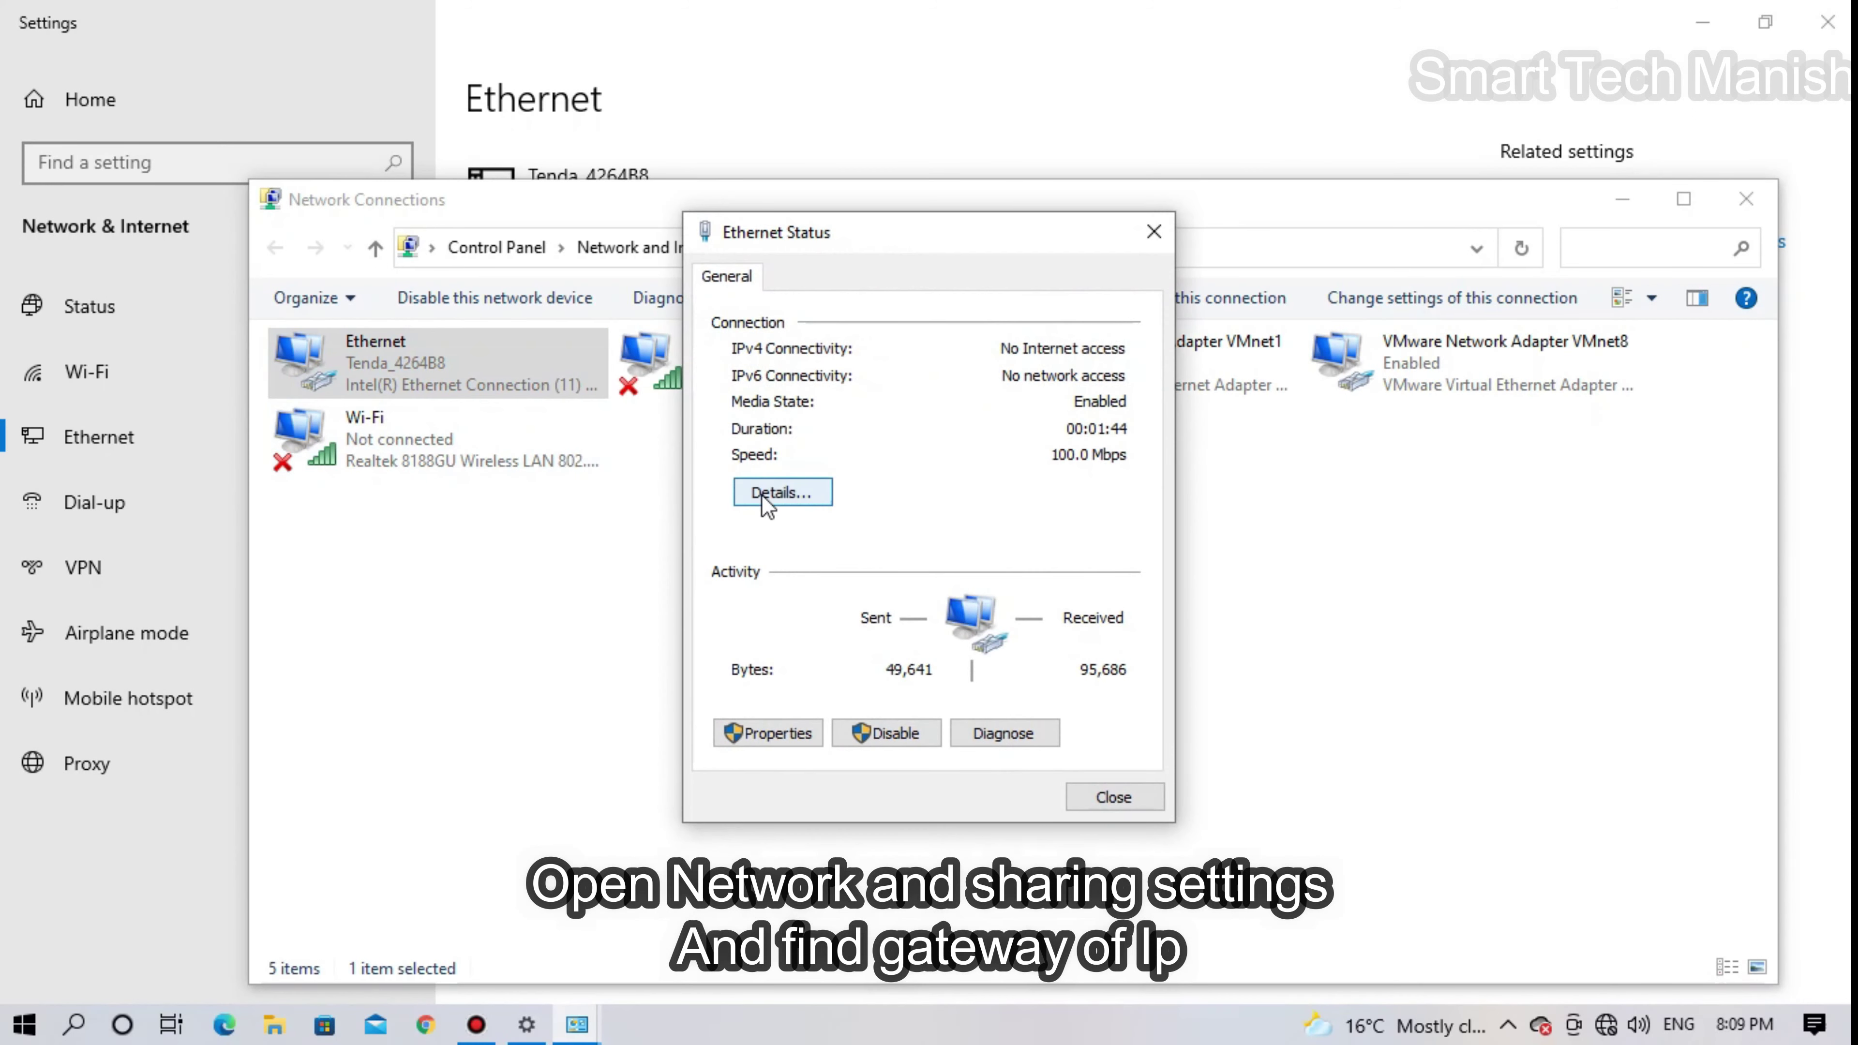
{"action": "left_click", "coordinate": [785, 493]}
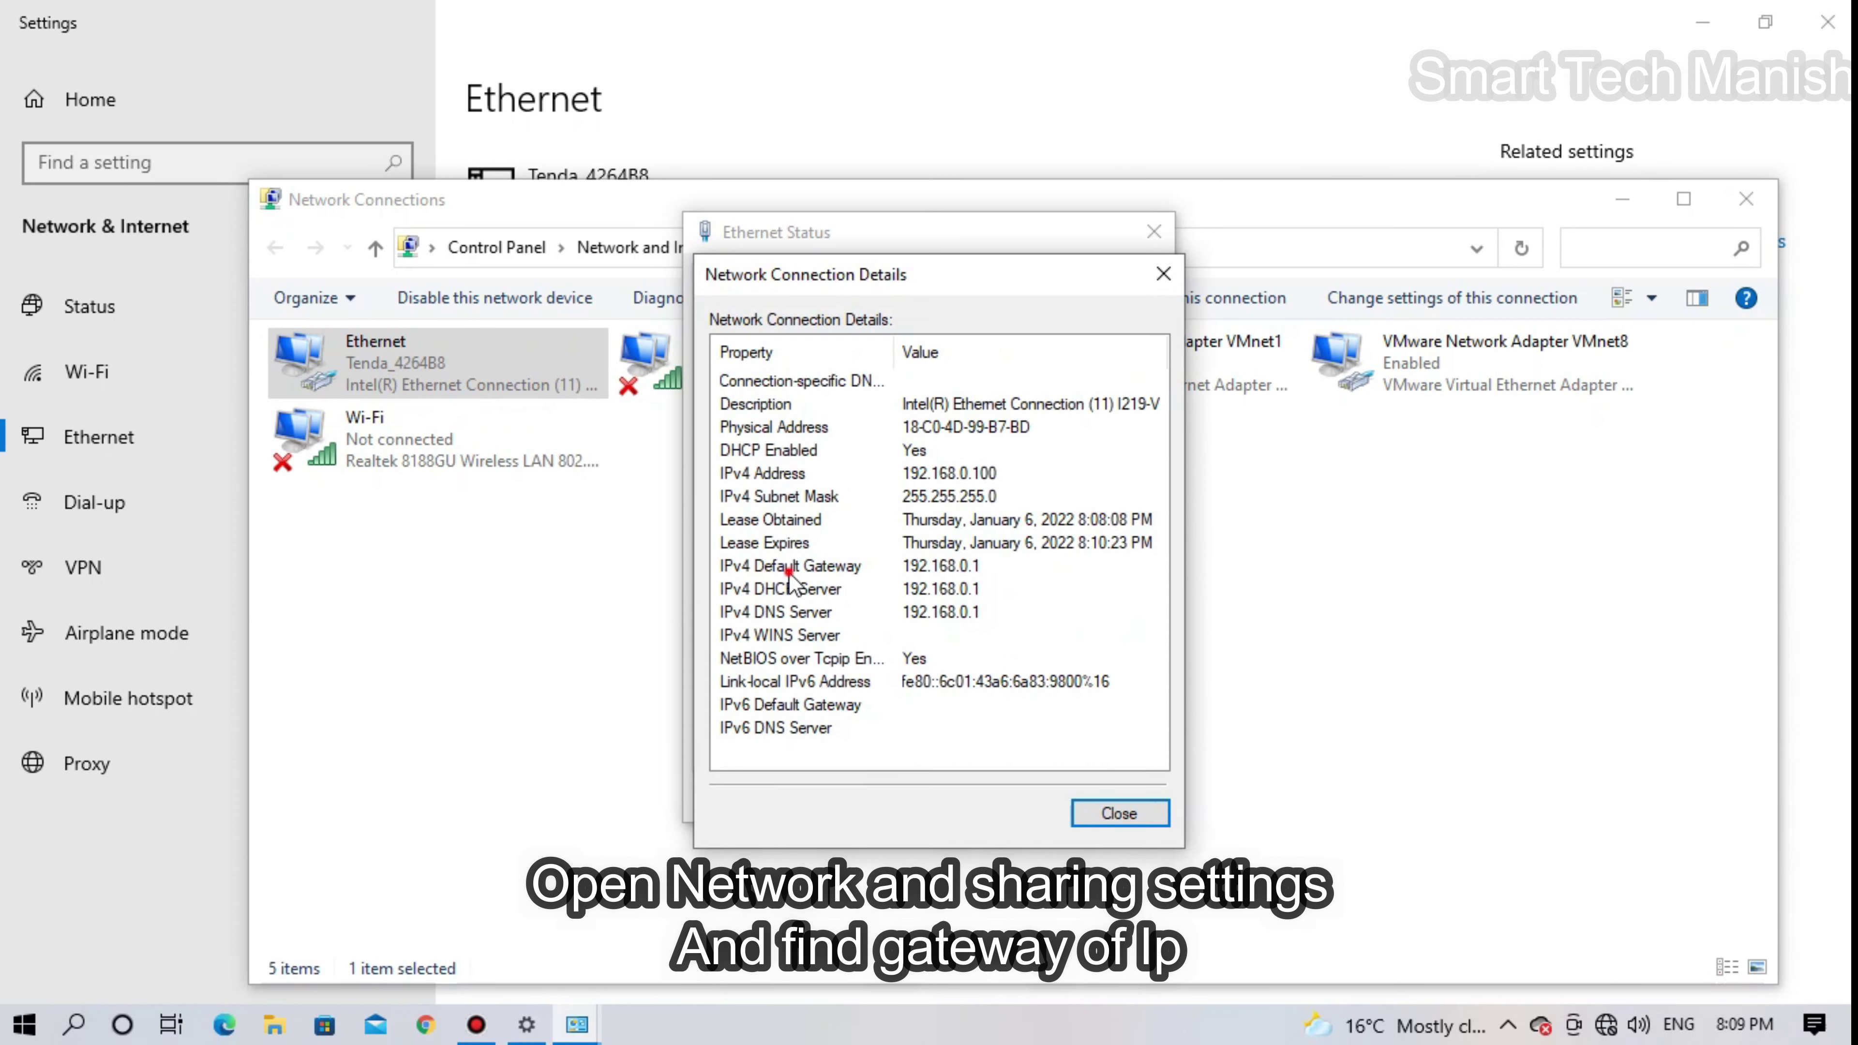
{"action": "left_click", "coordinate": [758, 566]}
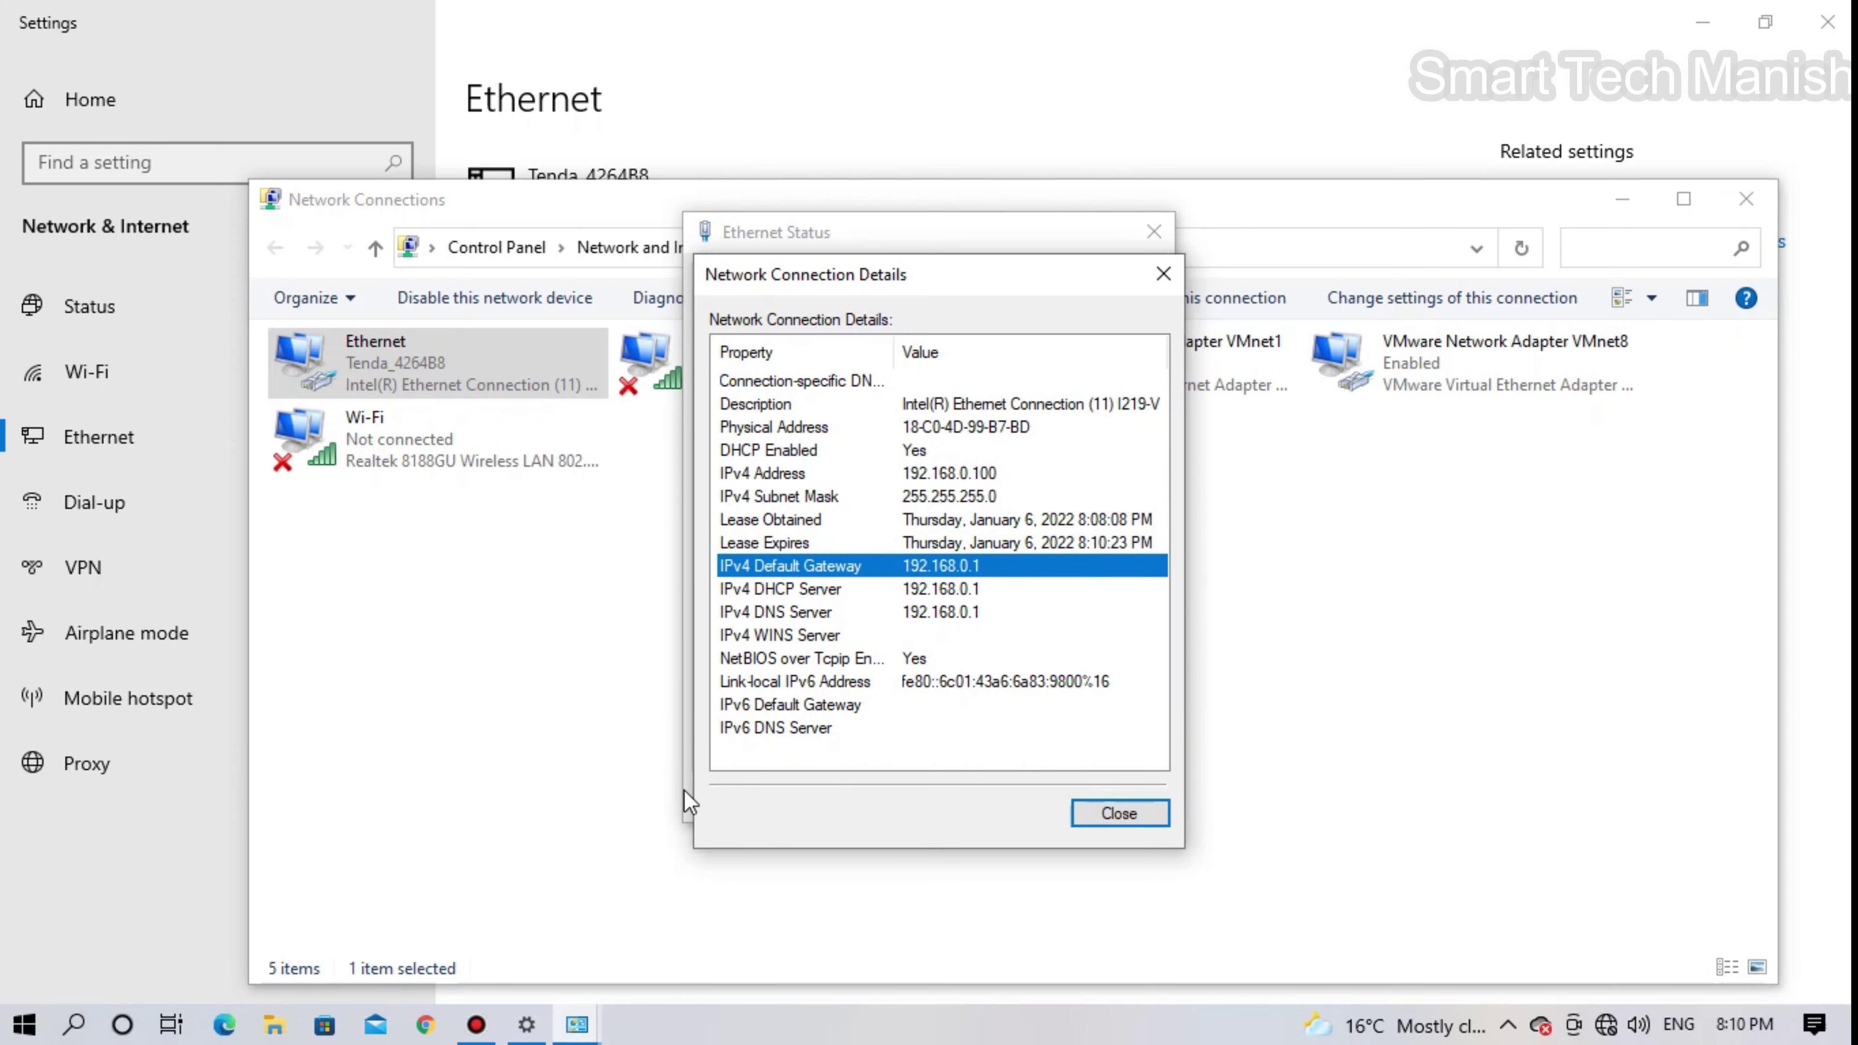
{"action": "left_click", "coordinate": [425, 1025]}
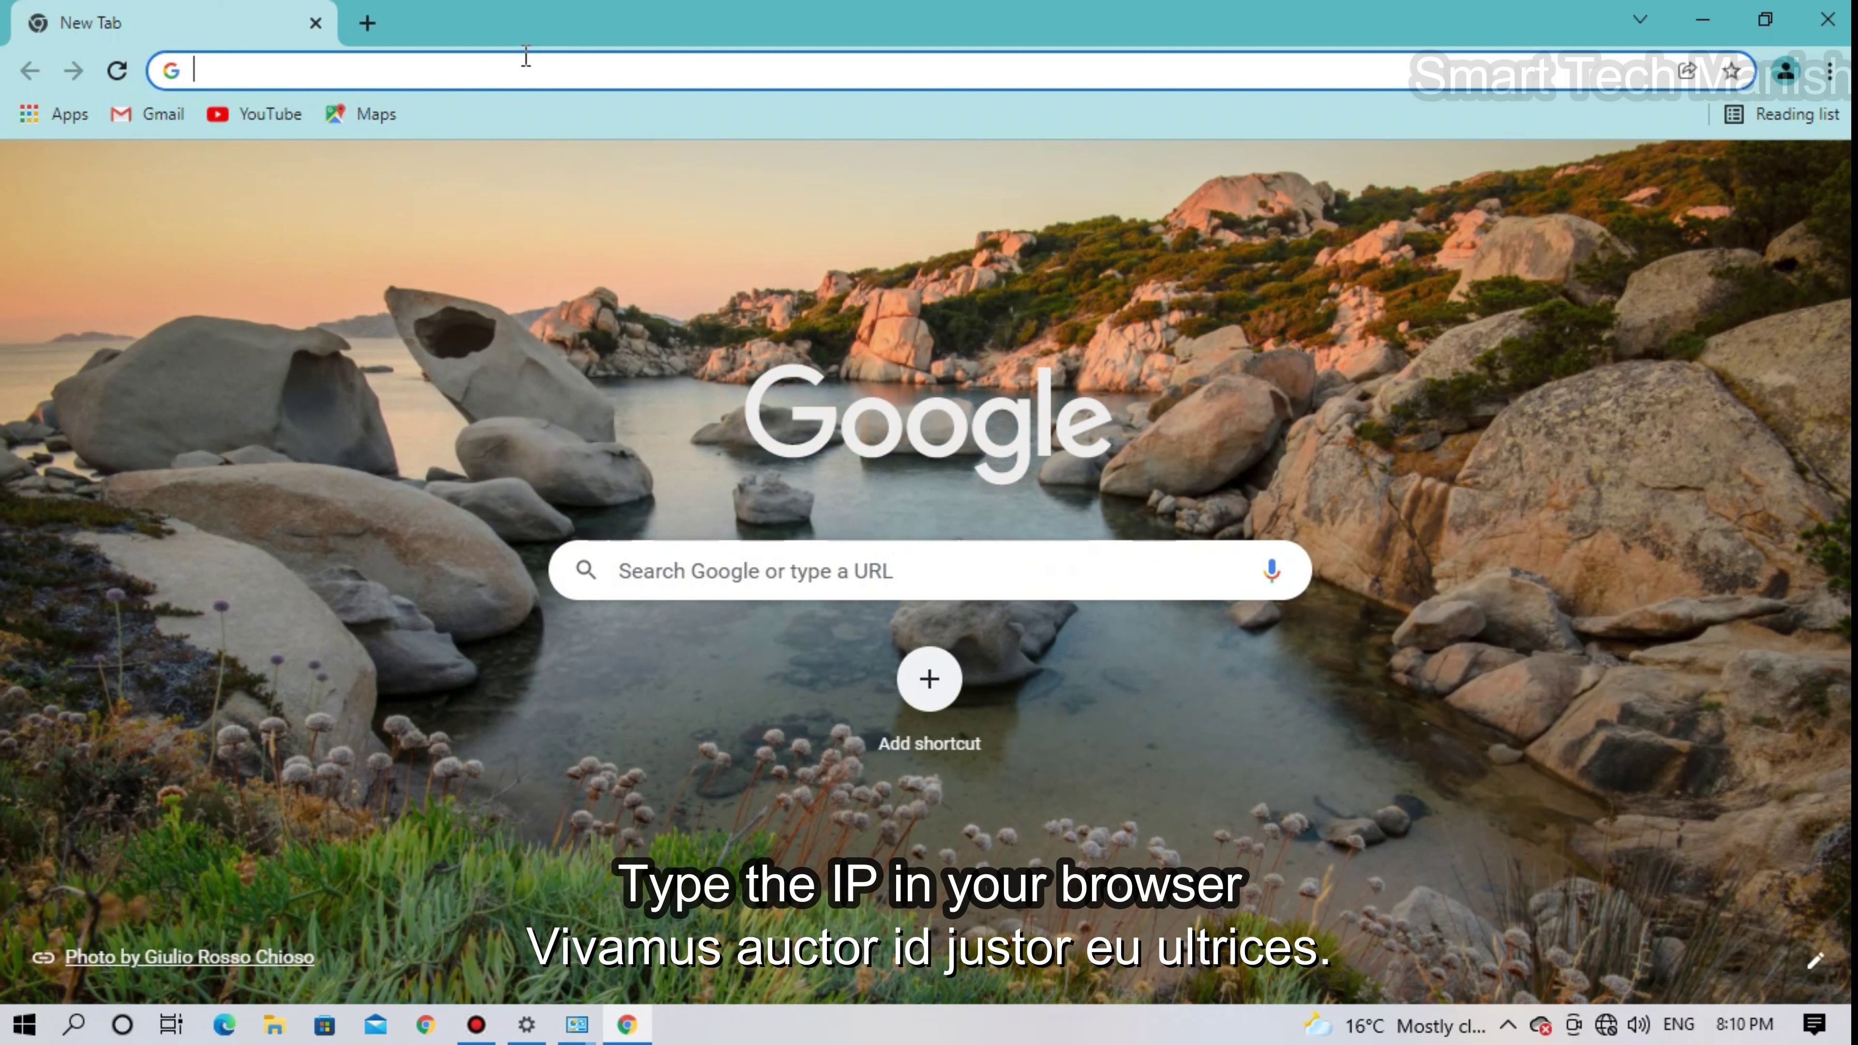
- Log in to the router admin at 192.168.0.1 with the admin password
{"action": "left_click", "coordinate": [525, 71]}
{"action": "type", "text": "192.168.0.1"}
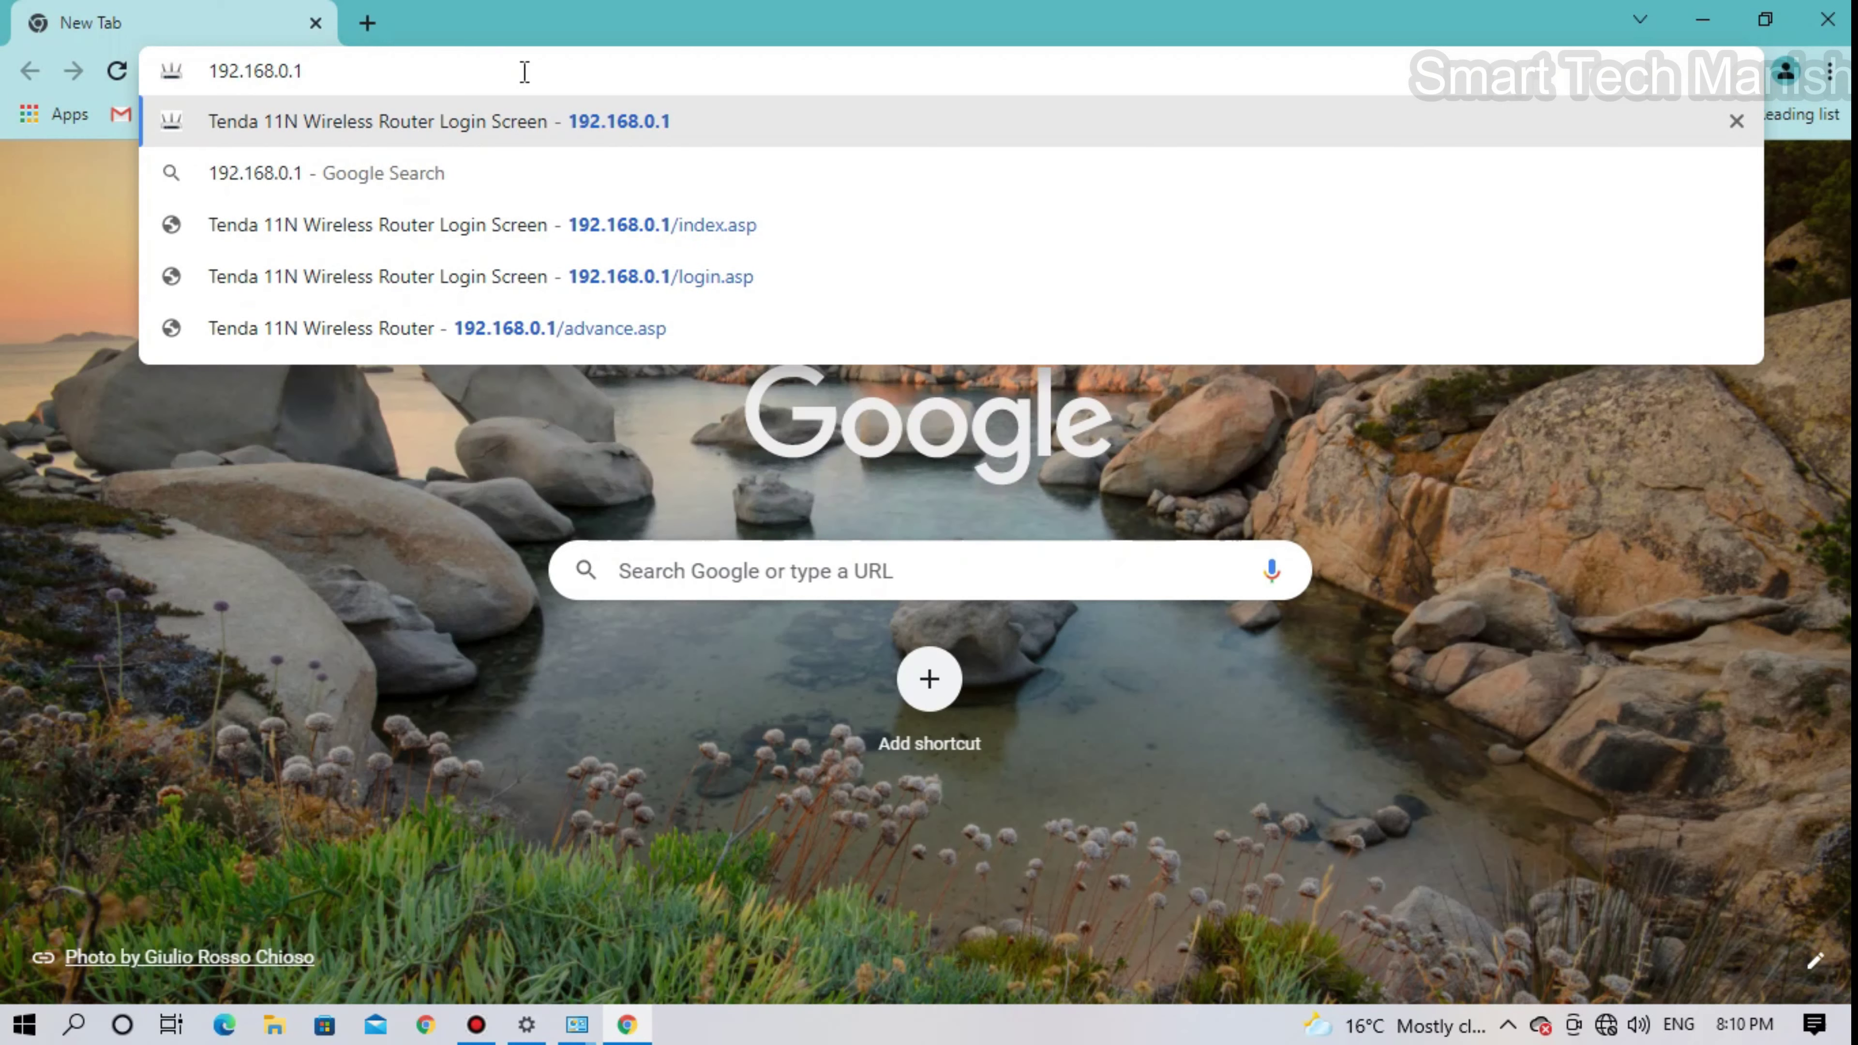
{"action": "key", "text": "Return"}
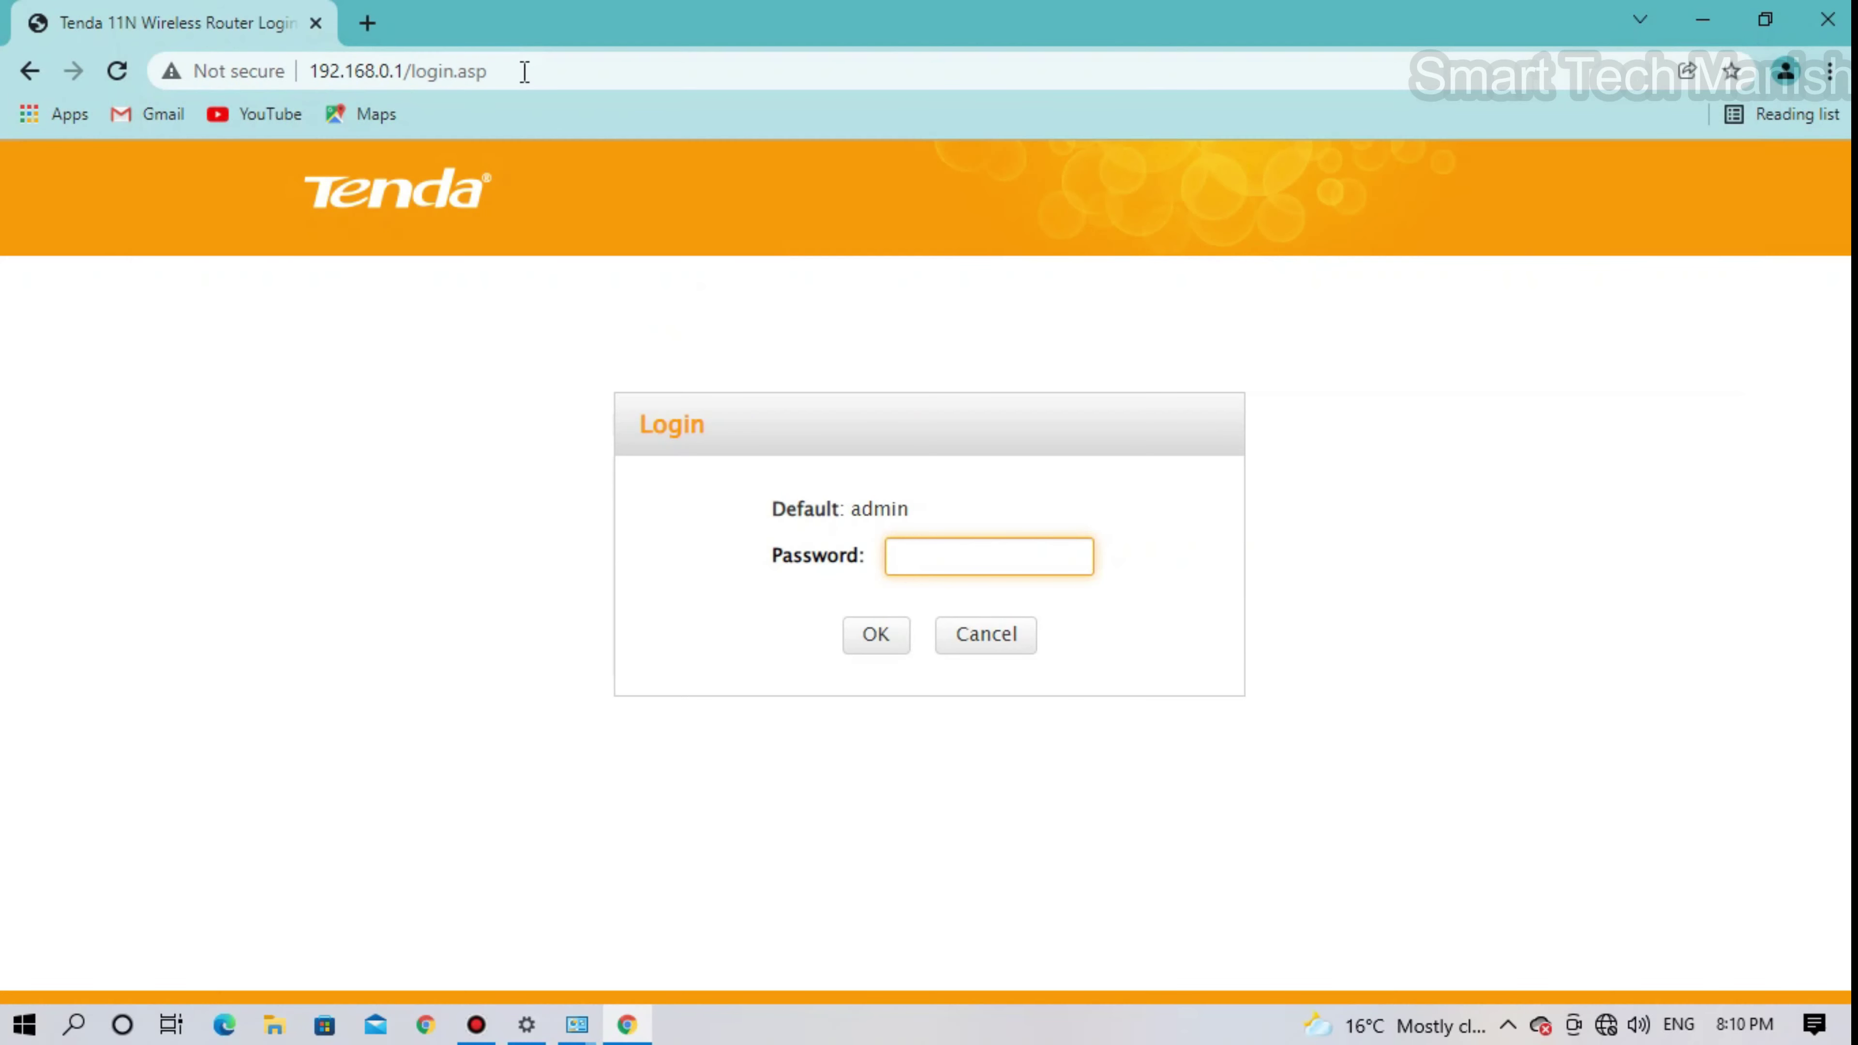
{"action": "left_click", "coordinate": [919, 548]}
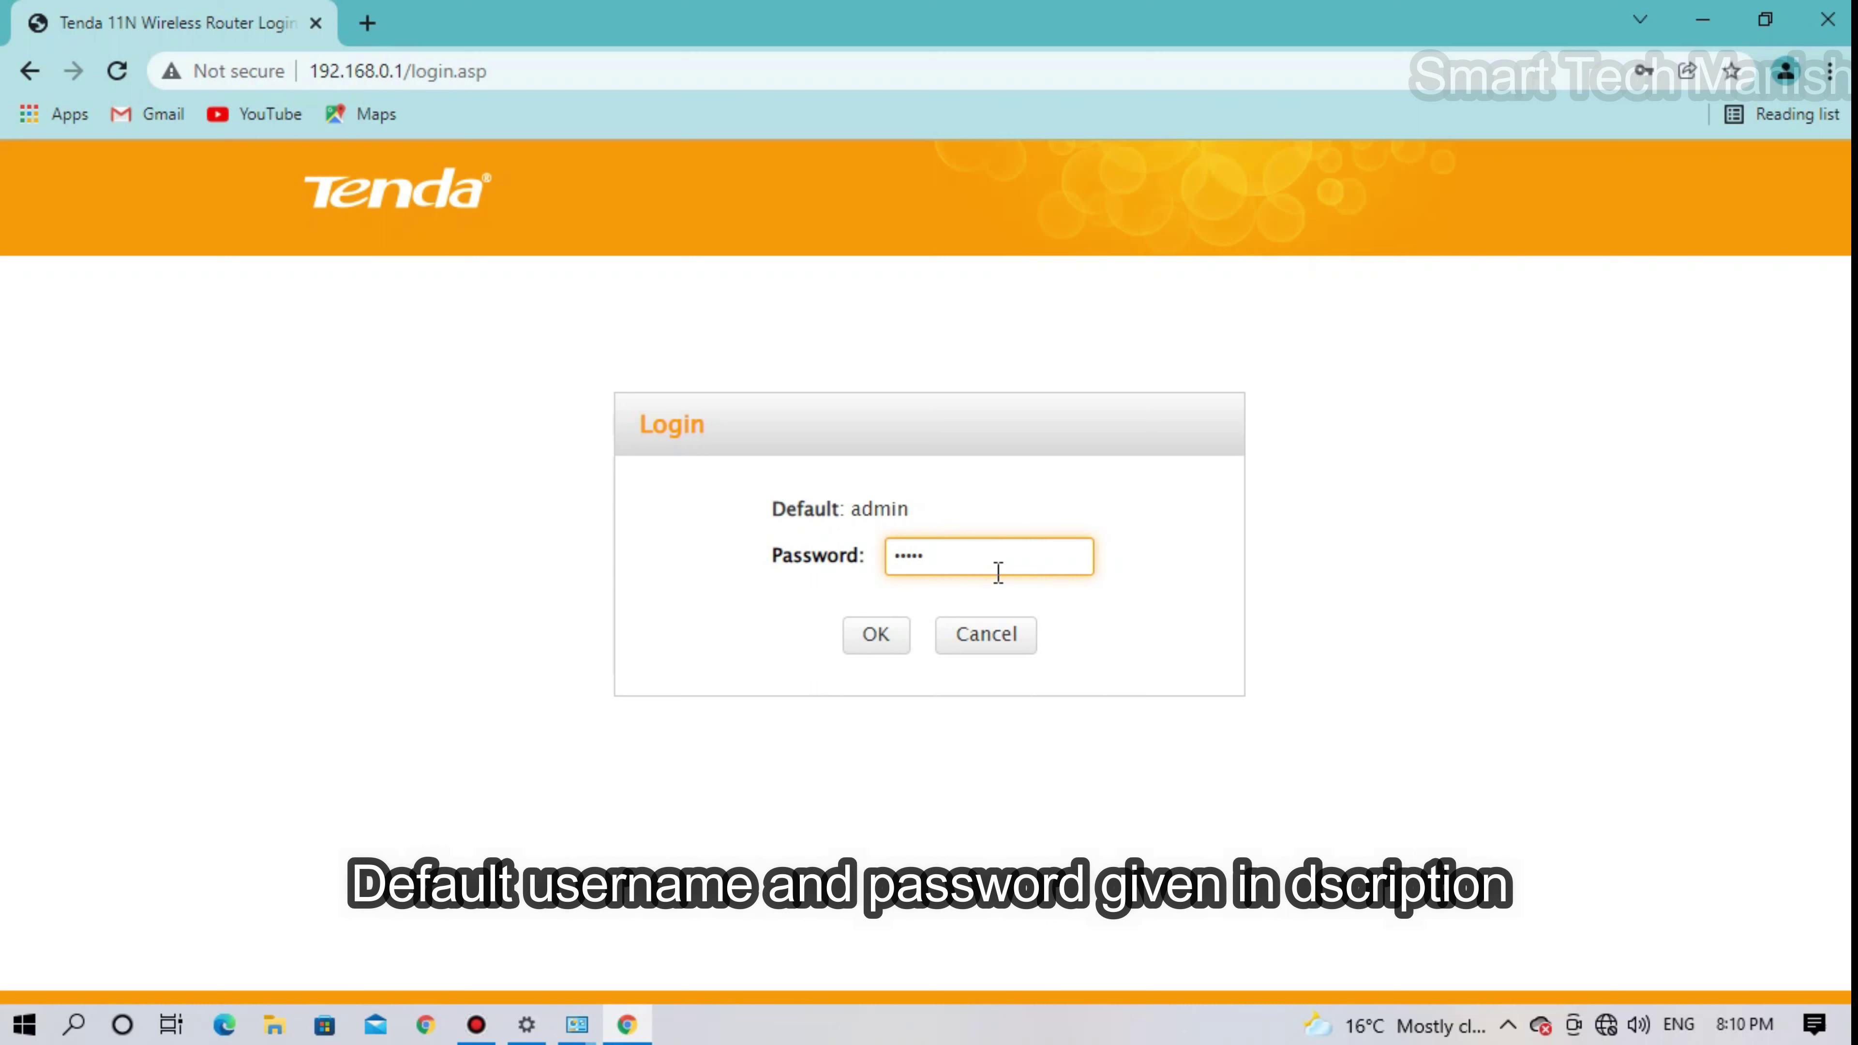
{"action": "left_click", "coordinate": [877, 635]}
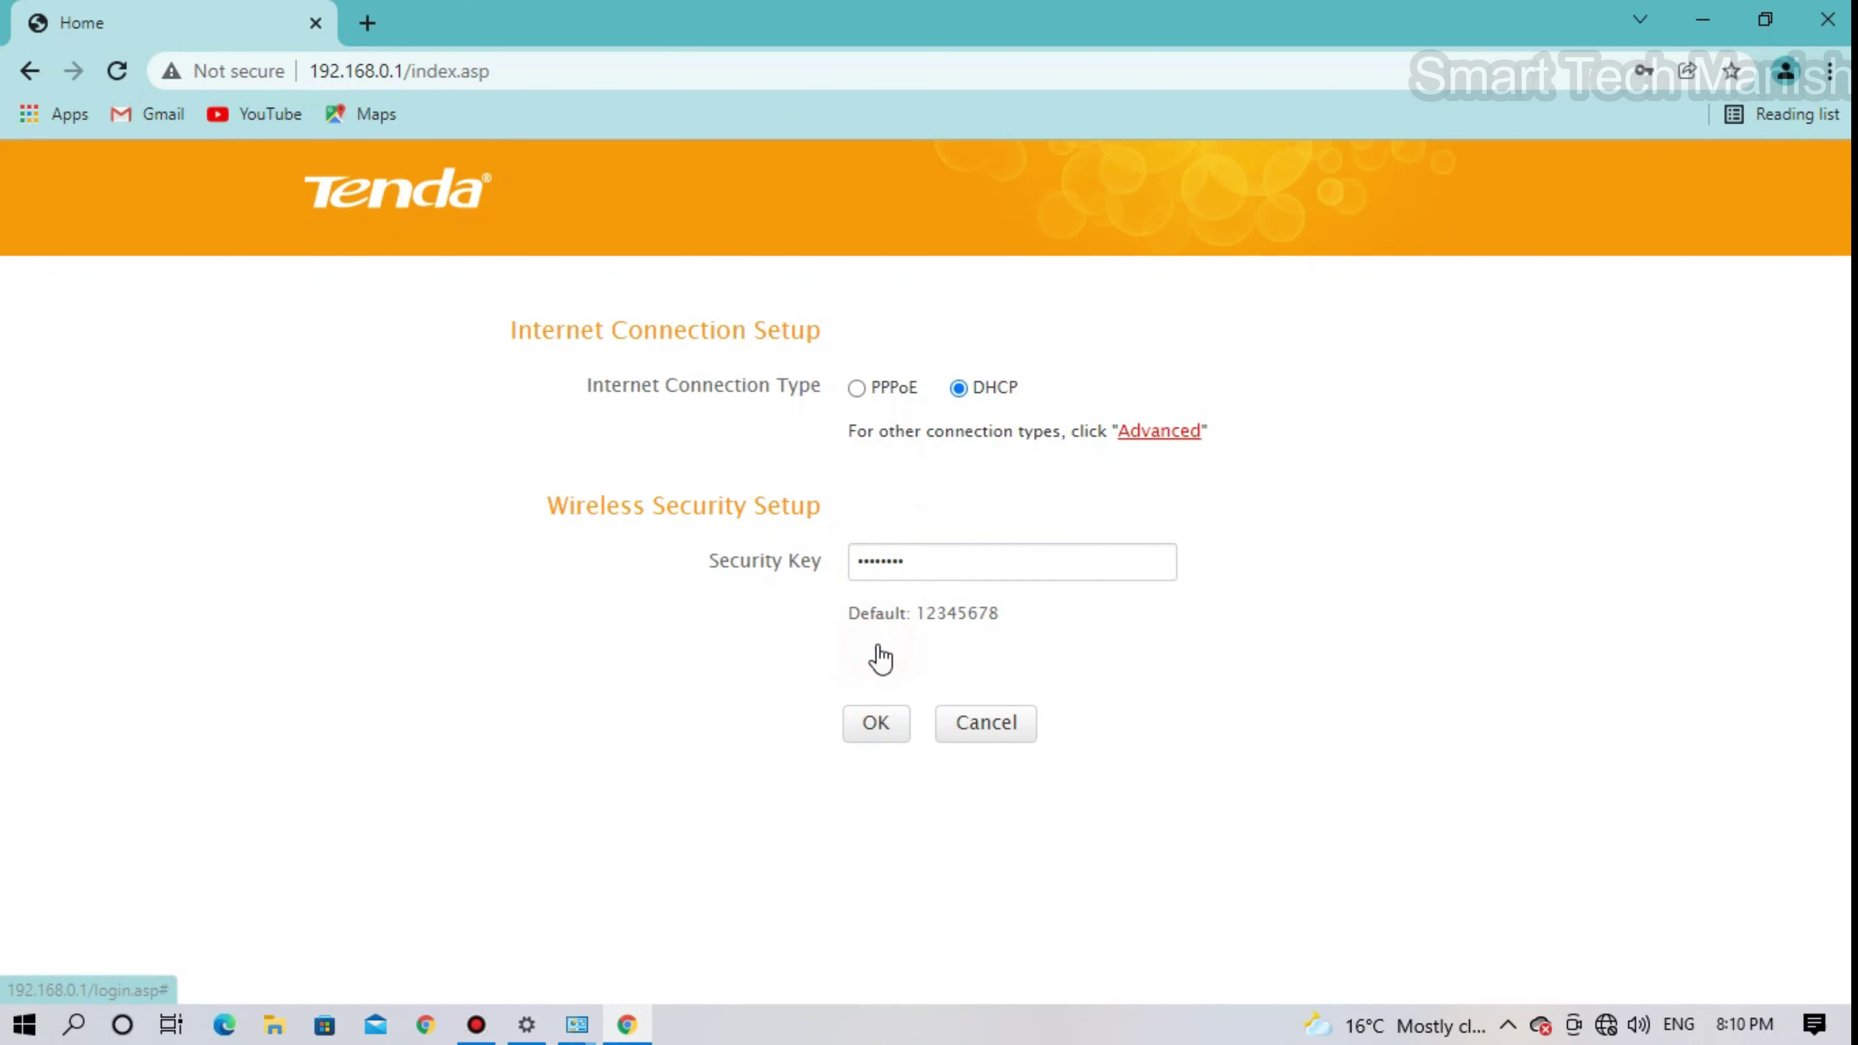
- Apply the quick setup, confirm the security key prompt, and go to LAN Settings
{"action": "left_click", "coordinate": [874, 738]}
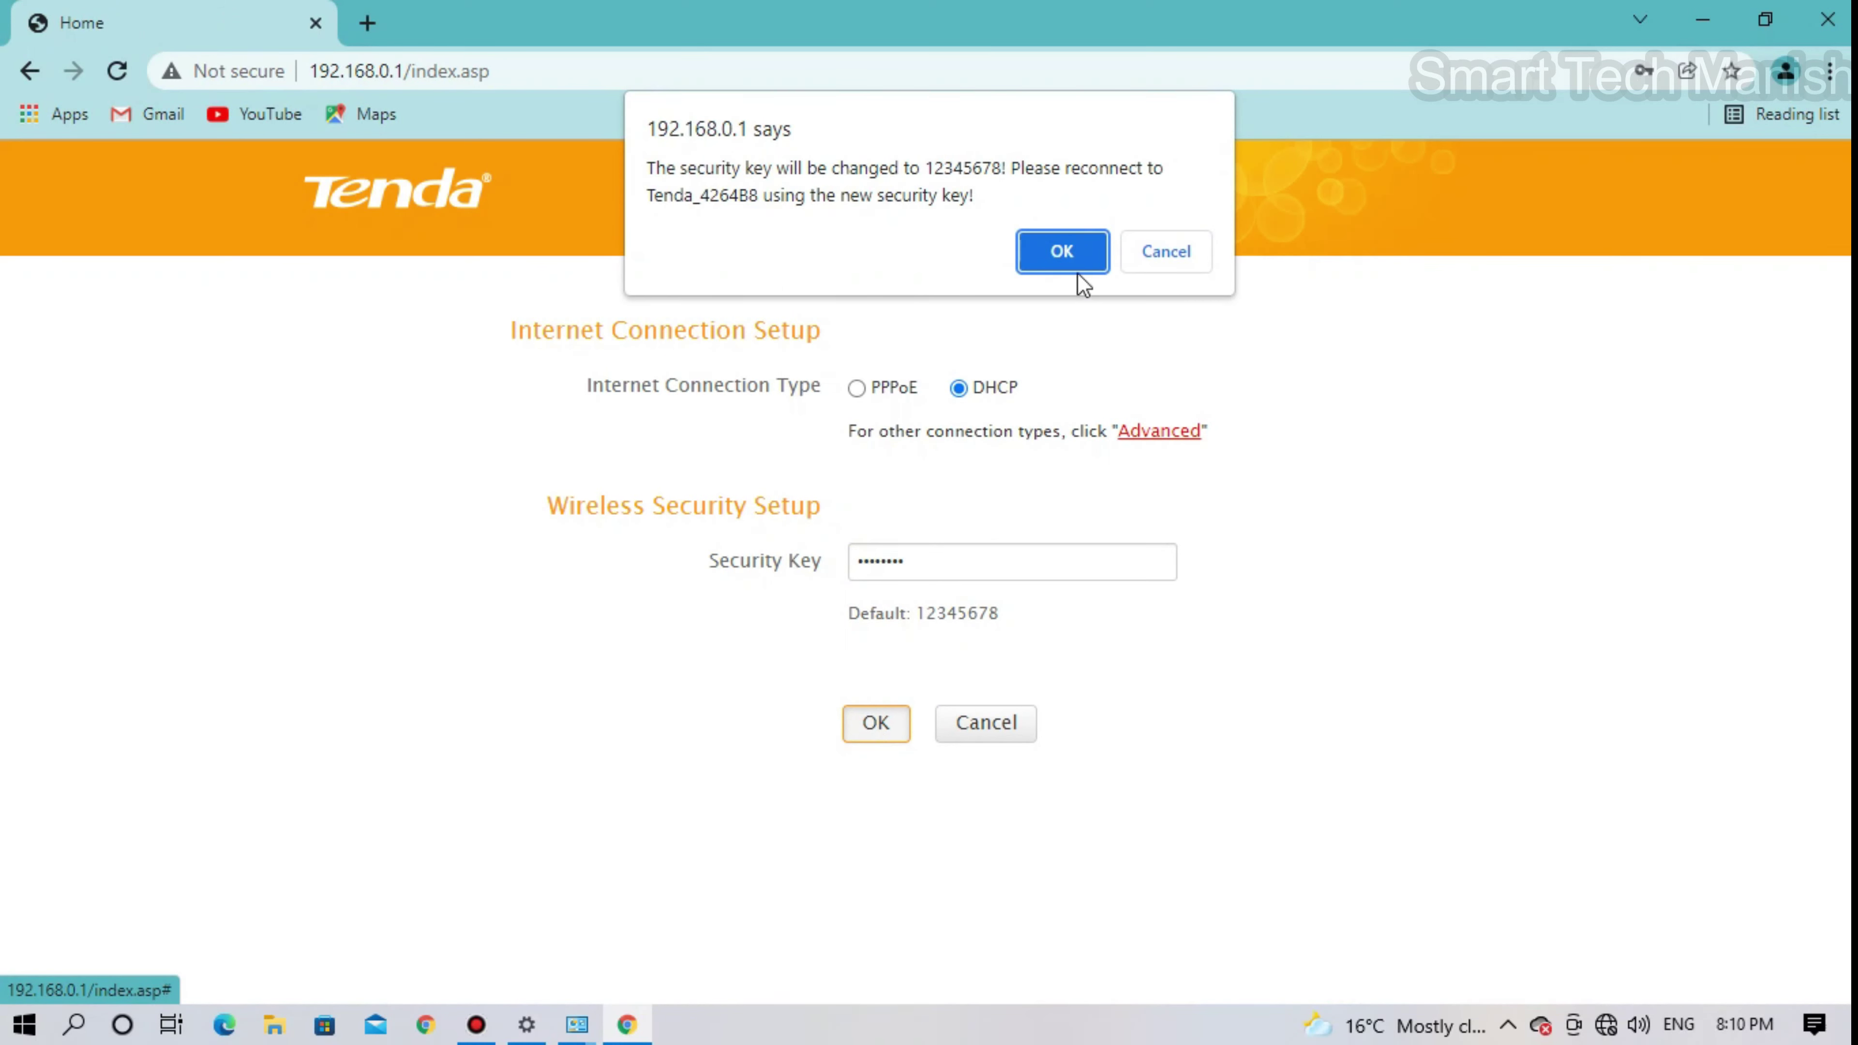
{"action": "left_click", "coordinate": [1079, 260]}
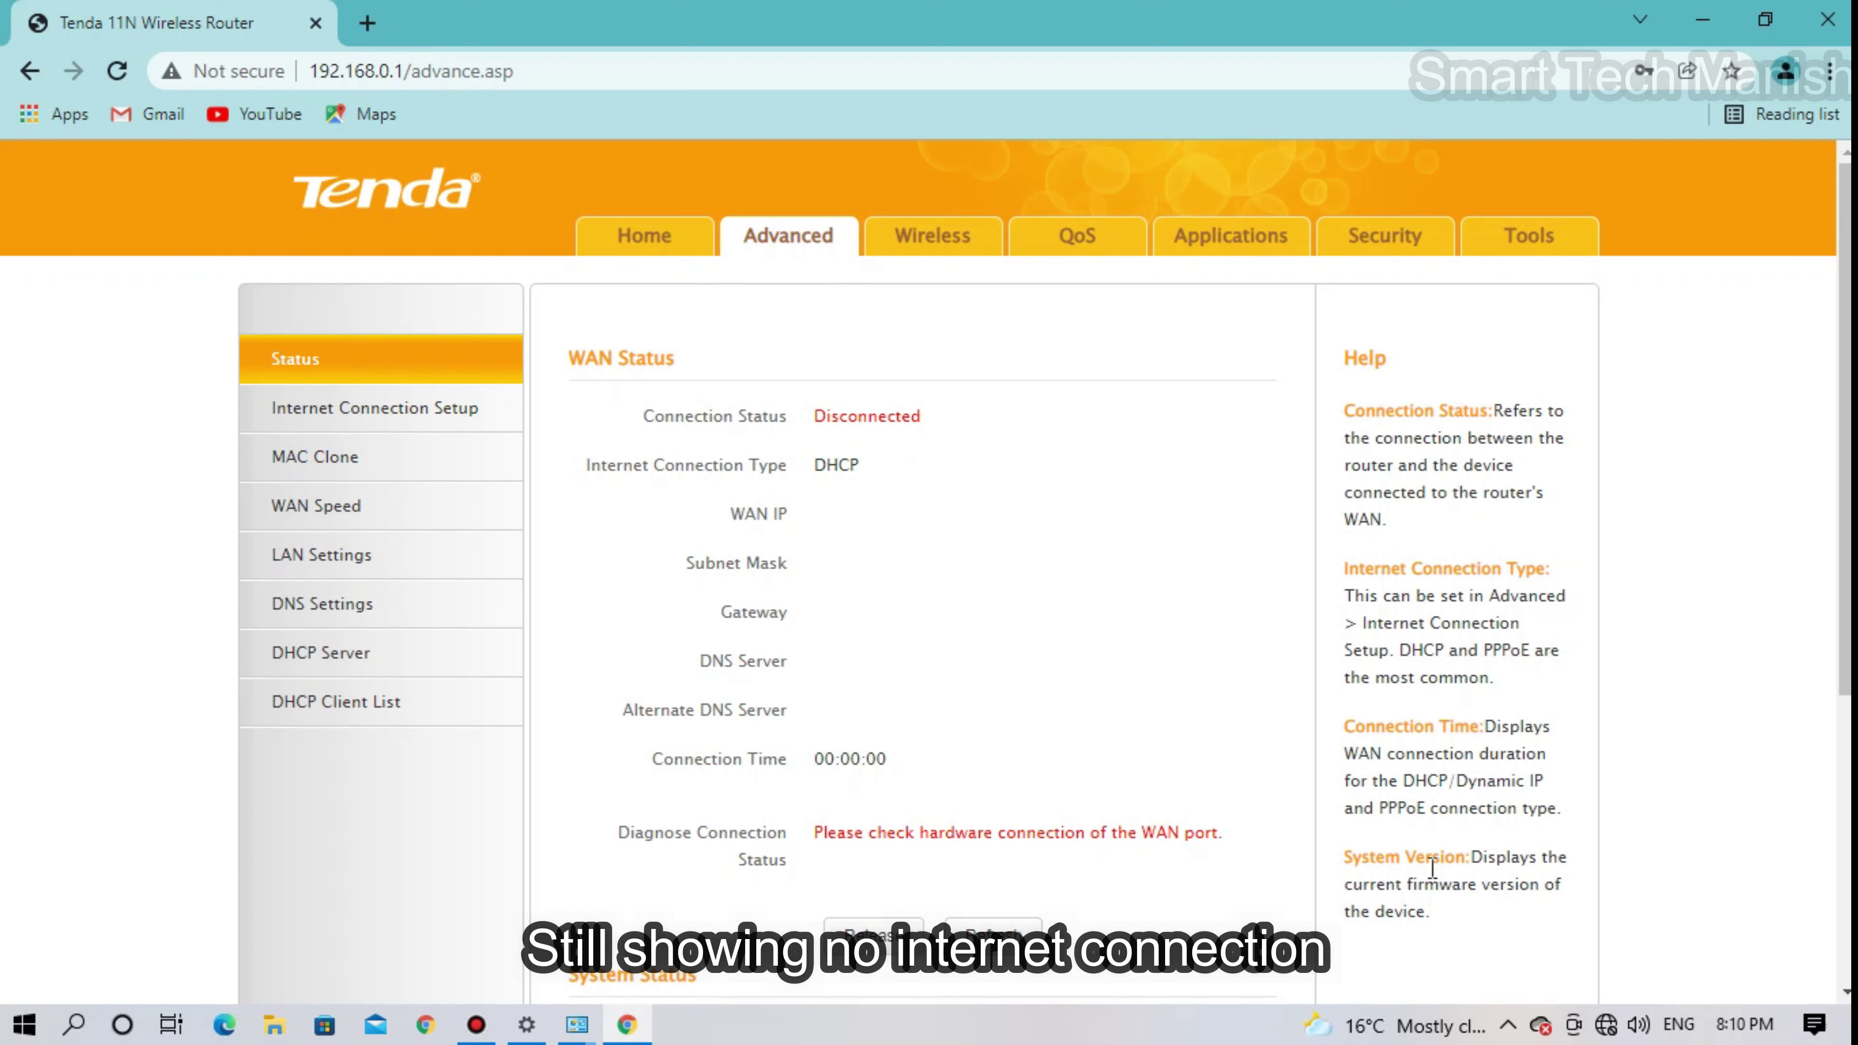
{"action": "left_click", "coordinate": [1606, 1025]}
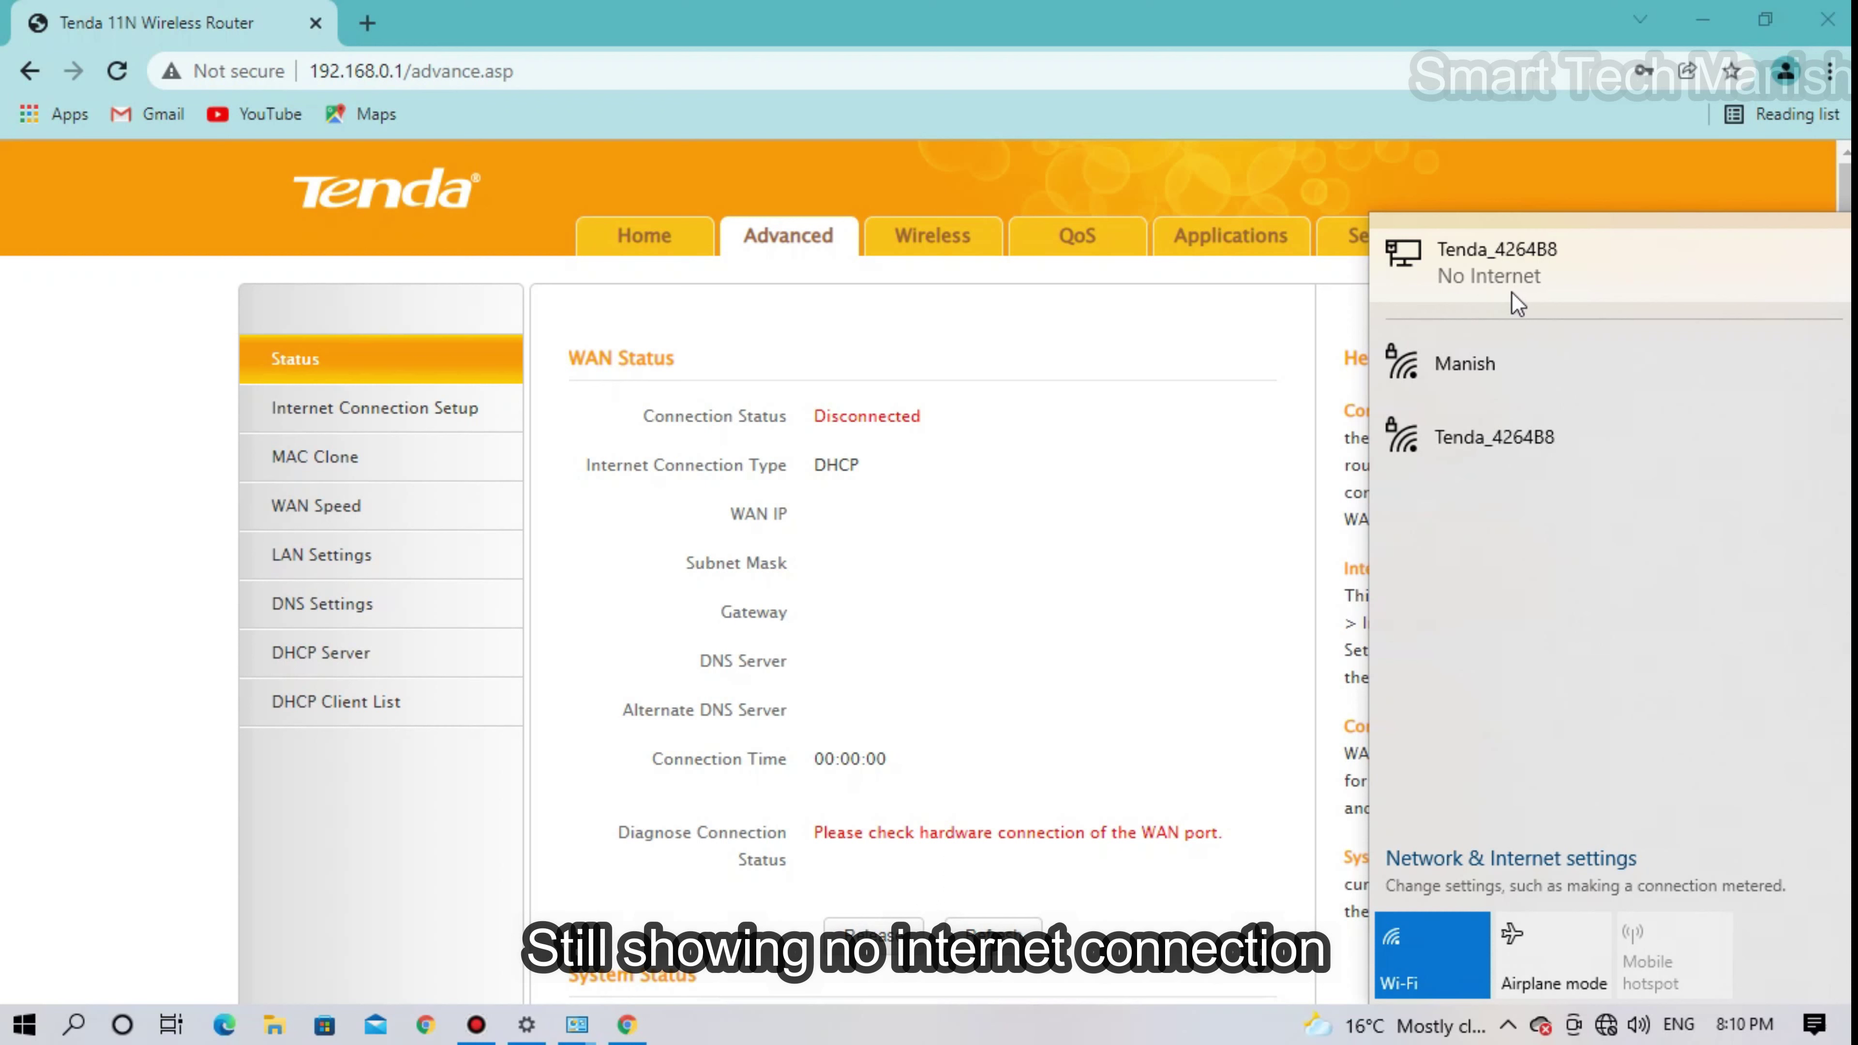
{"action": "left_click", "coordinate": [567, 559]}
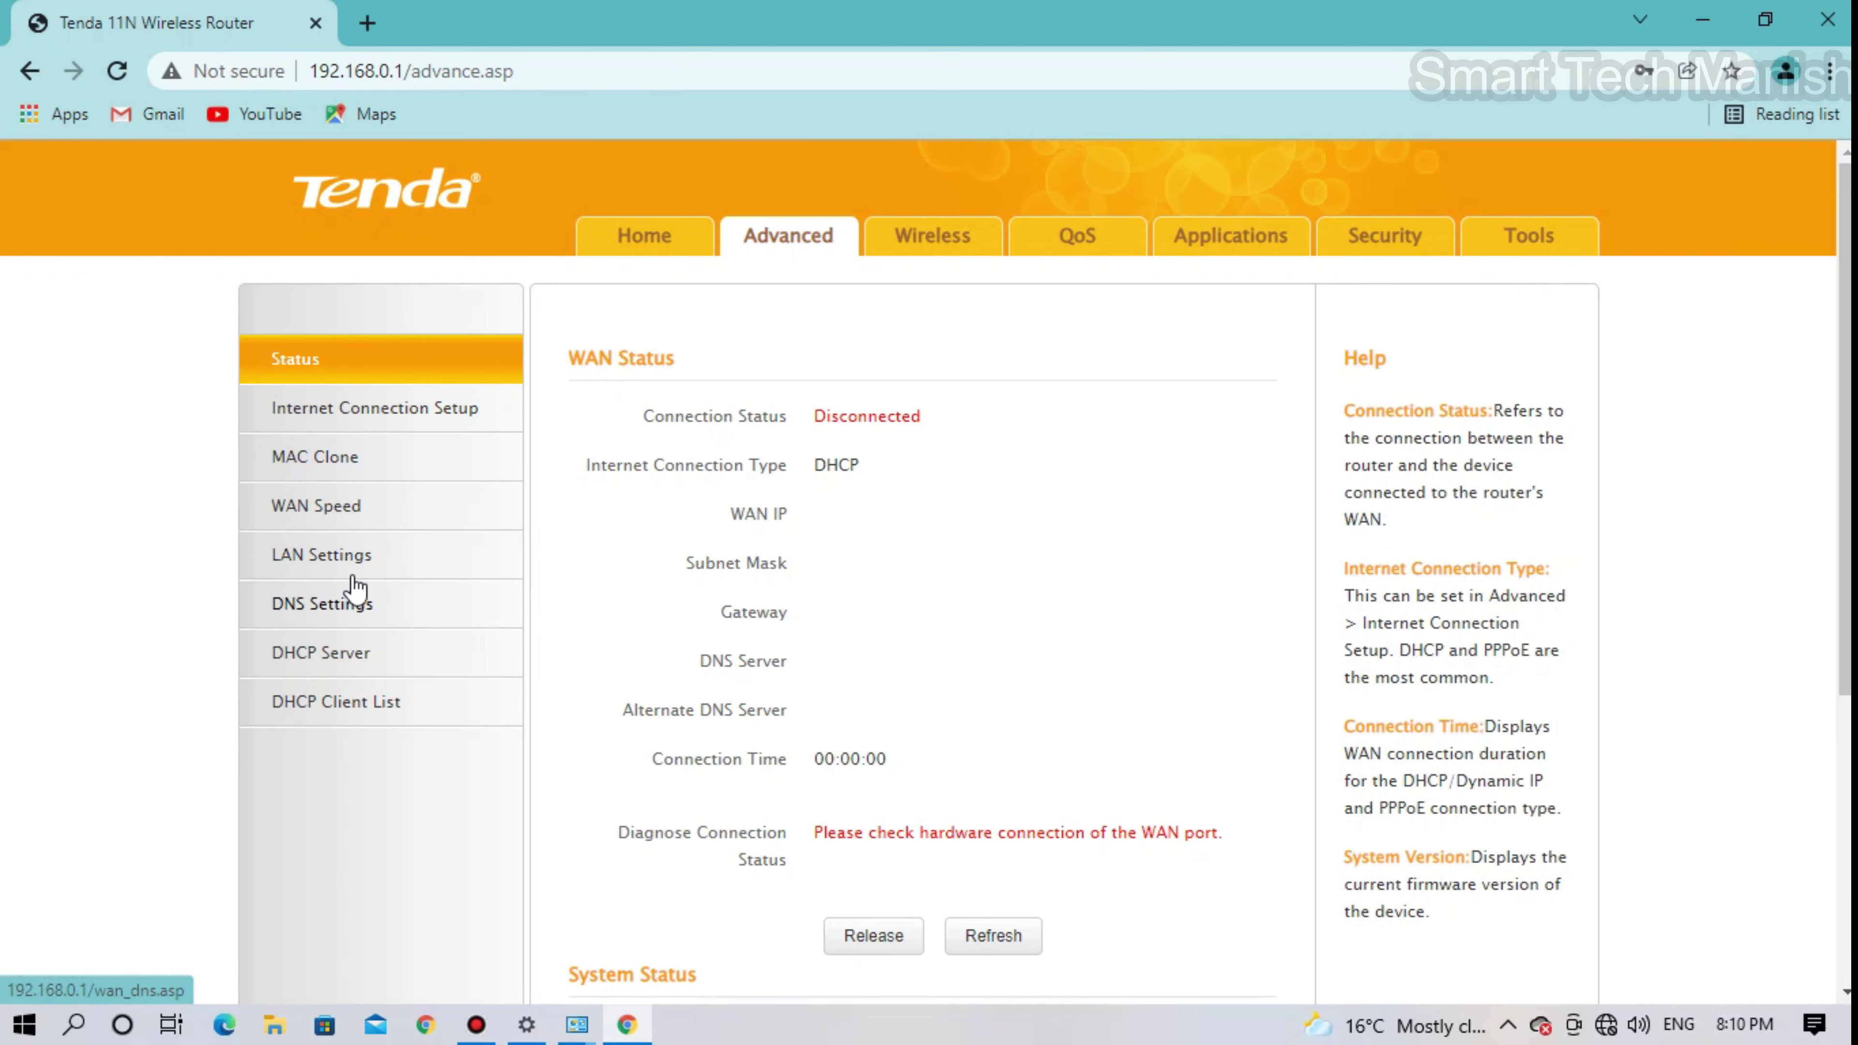
{"action": "left_click", "coordinate": [324, 572]}
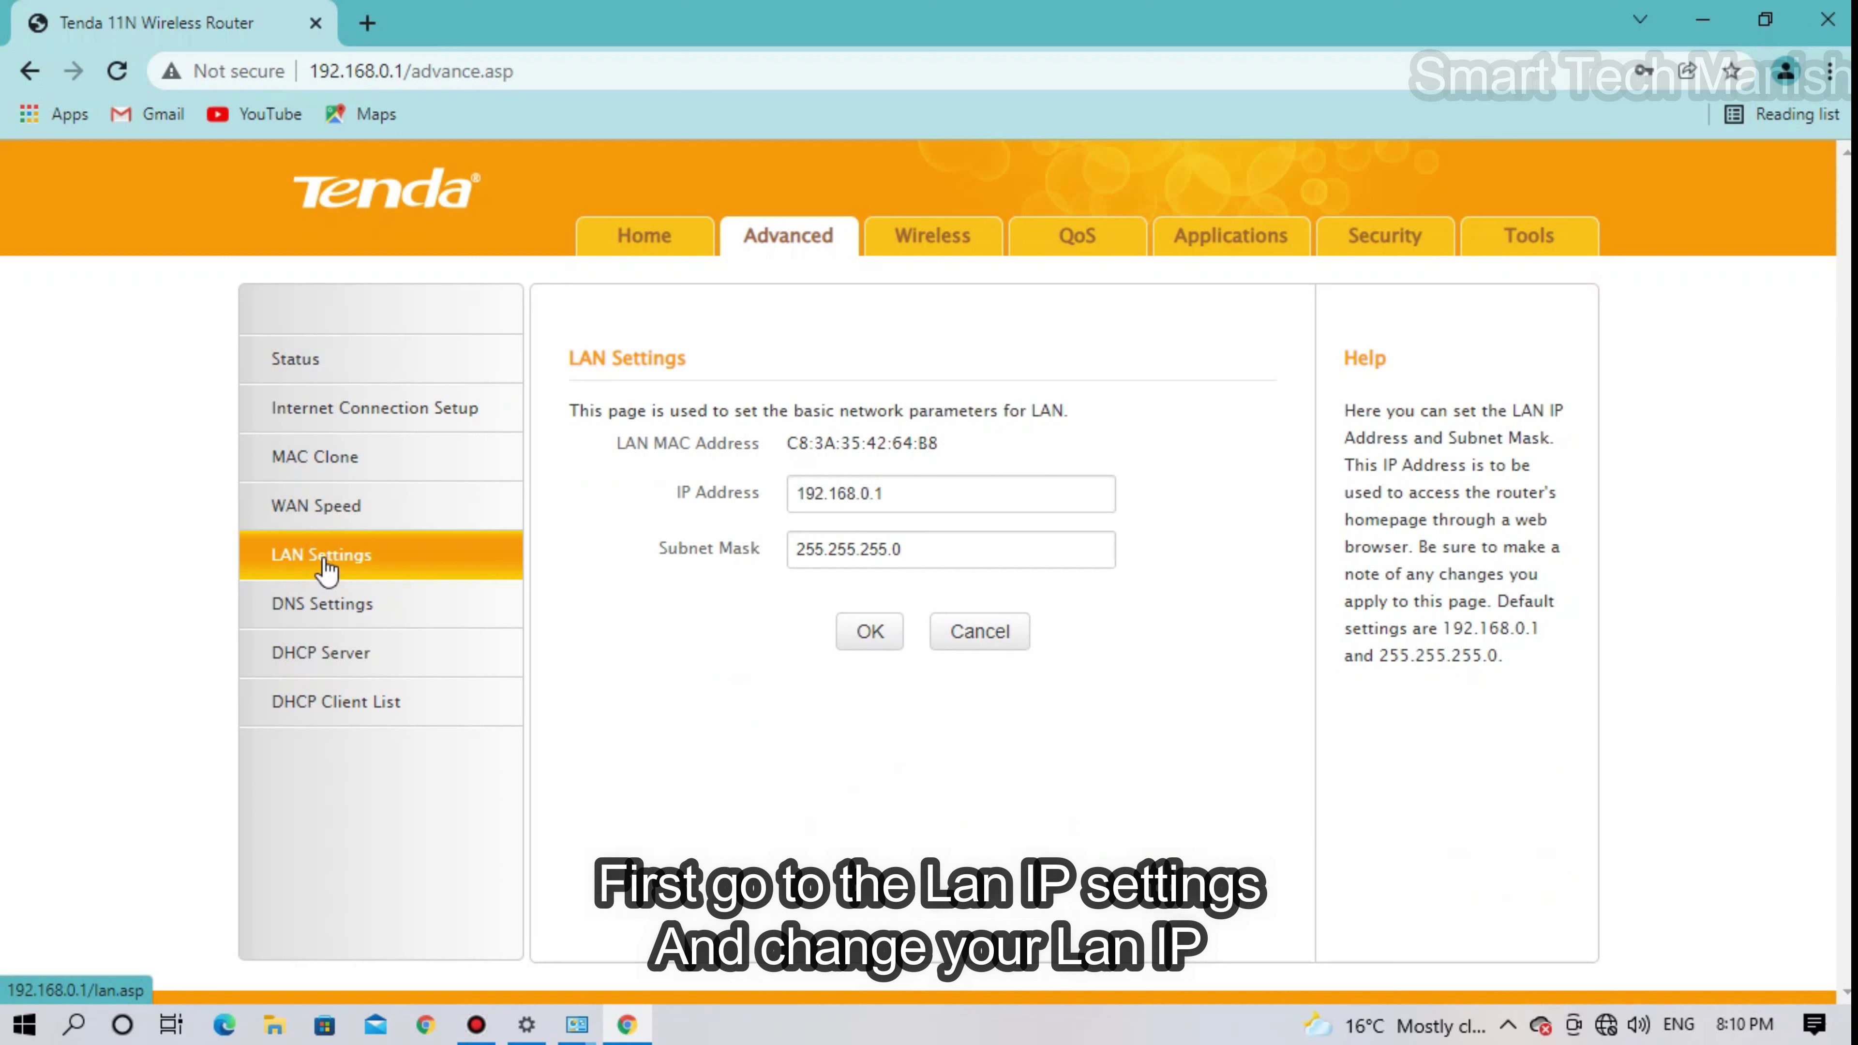
- Change the router's LAN IP address to 192.168.18.1 and confirm the change
{"action": "left_click", "coordinate": [871, 495]}
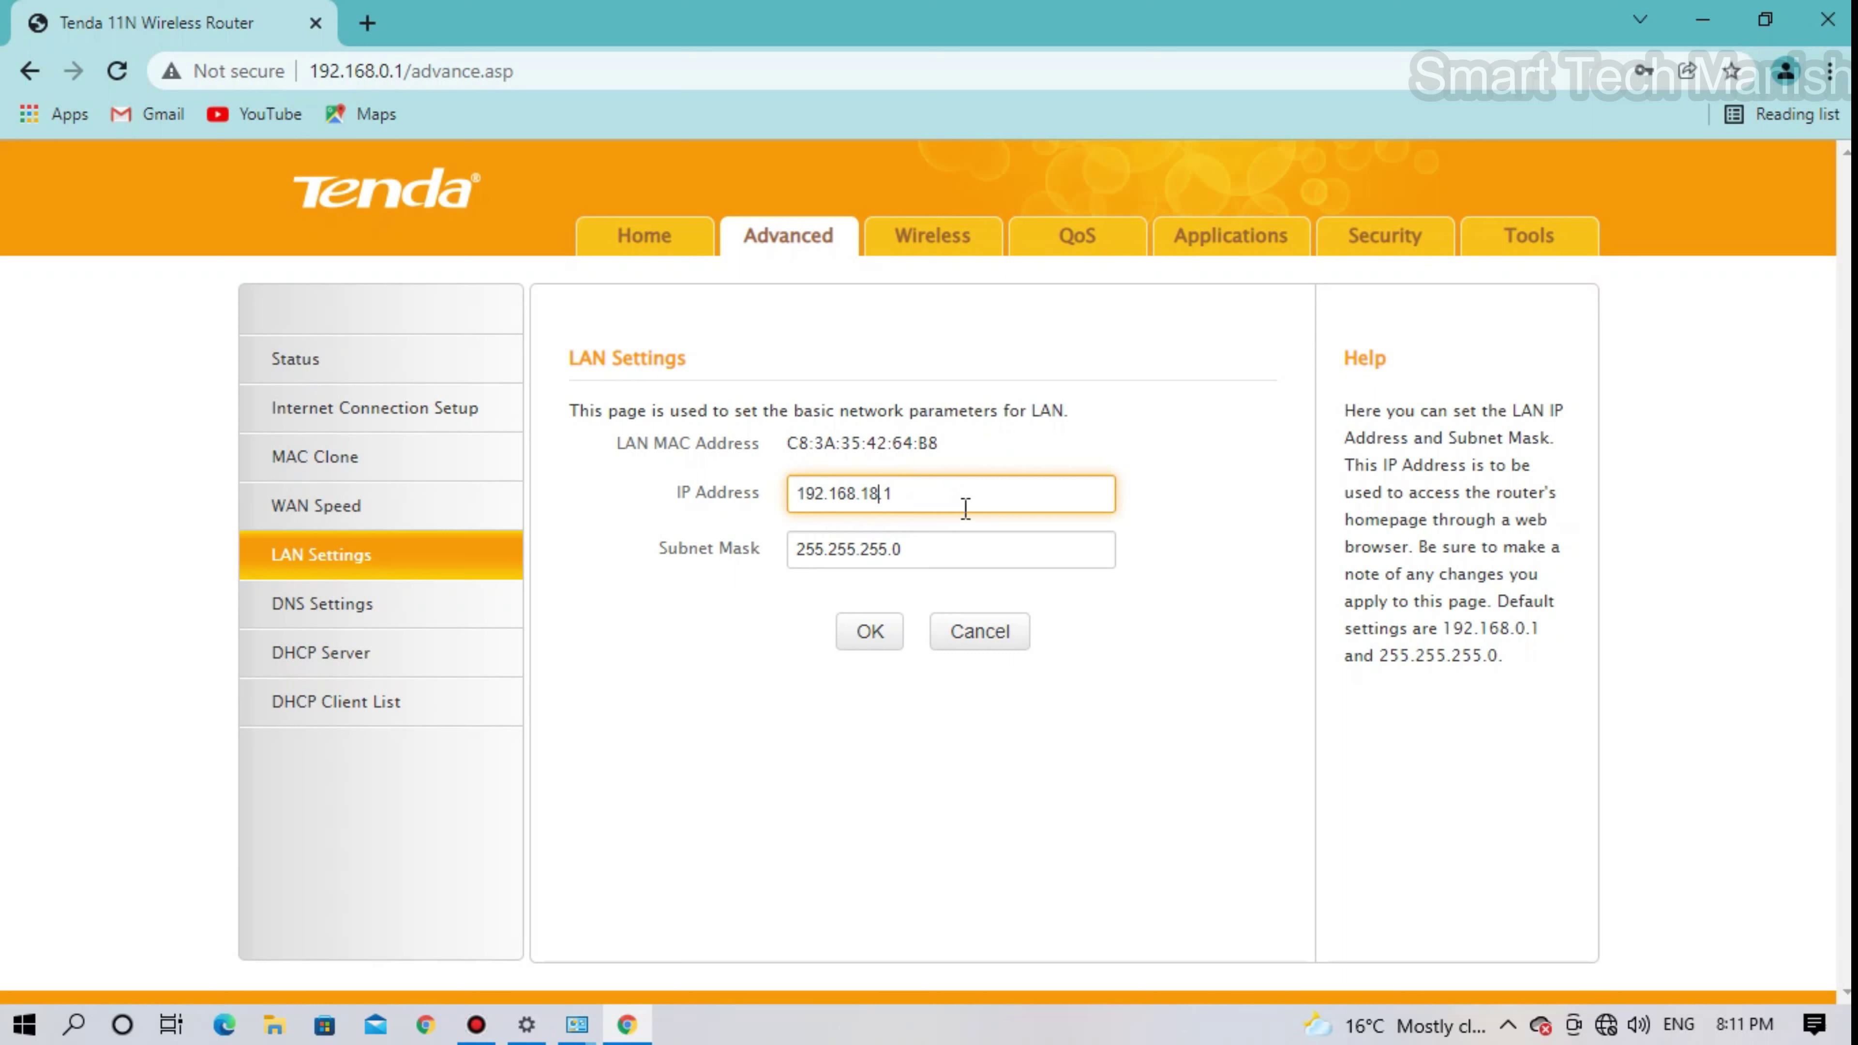
{"action": "left_click", "coordinate": [868, 632]}
{"action": "left_click", "coordinate": [1082, 363]}
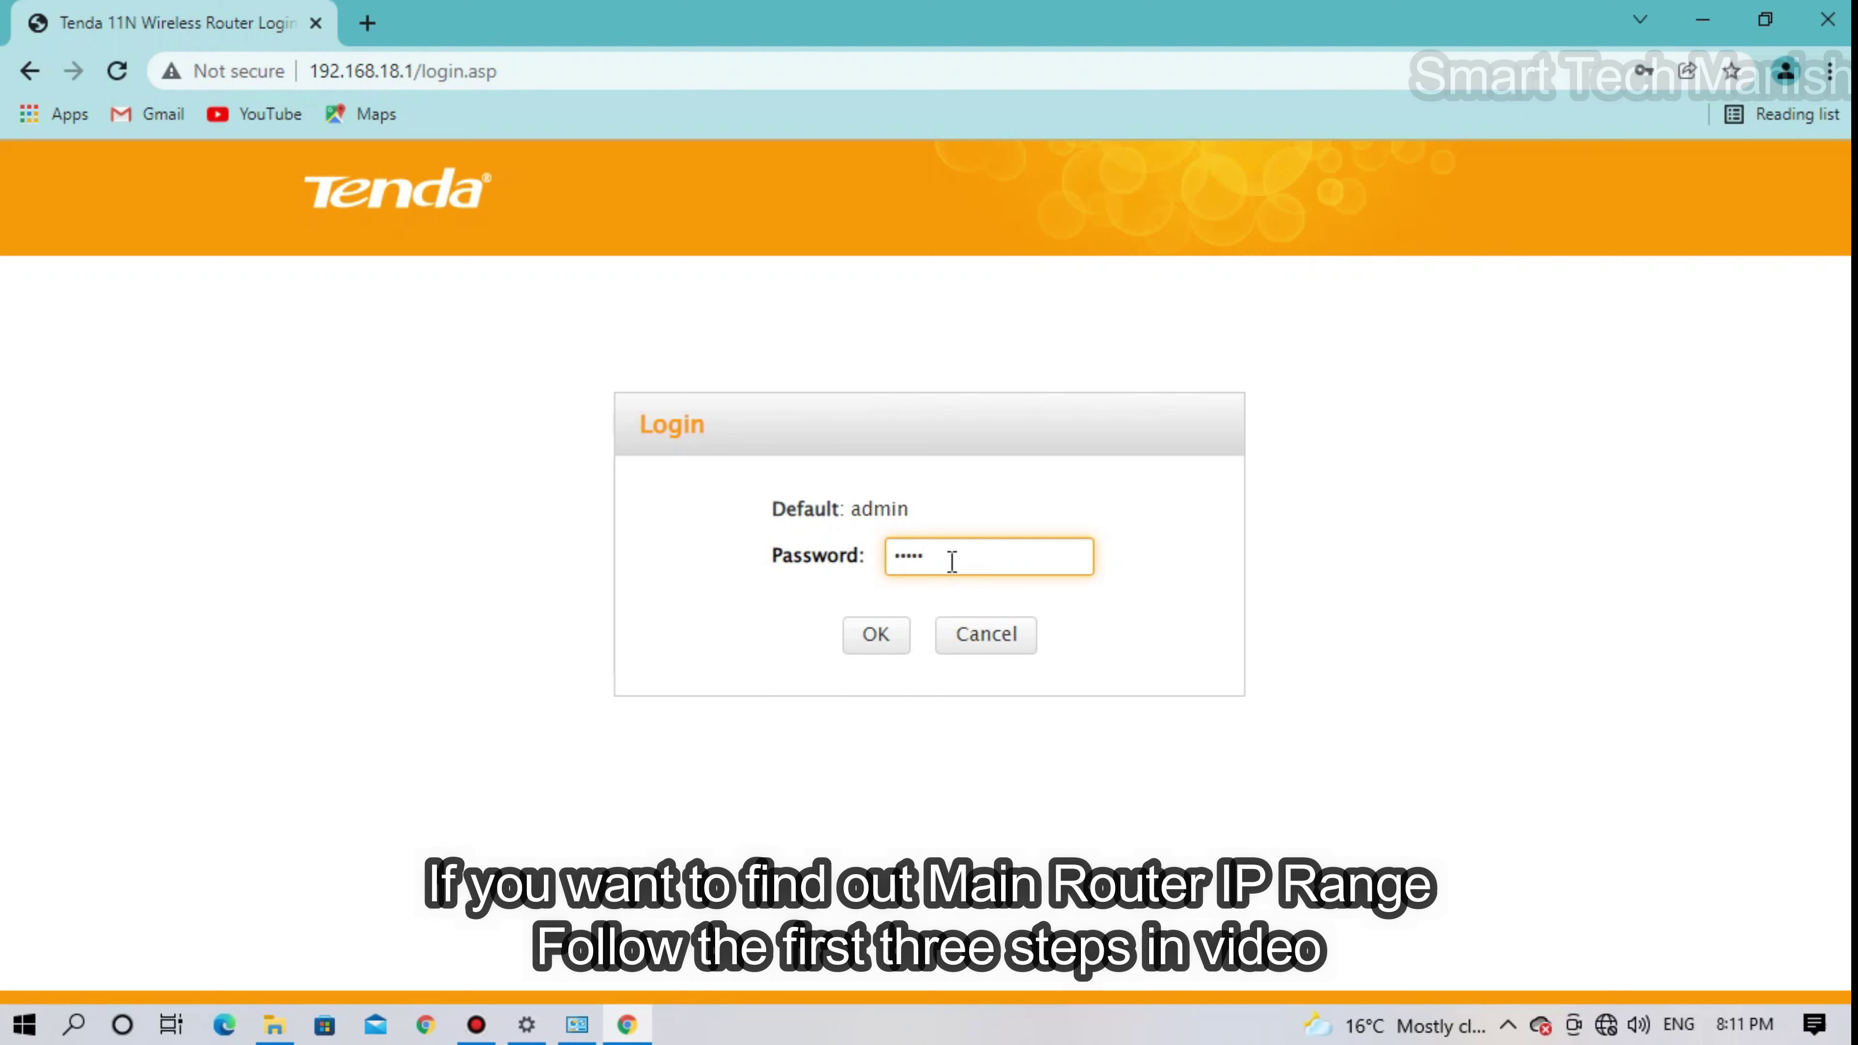
- Sign back in at 192.168.18.1 and go to Wireless > Wireless Extender
{"action": "left_click", "coordinate": [882, 641]}
{"action": "left_click", "coordinate": [874, 724]}
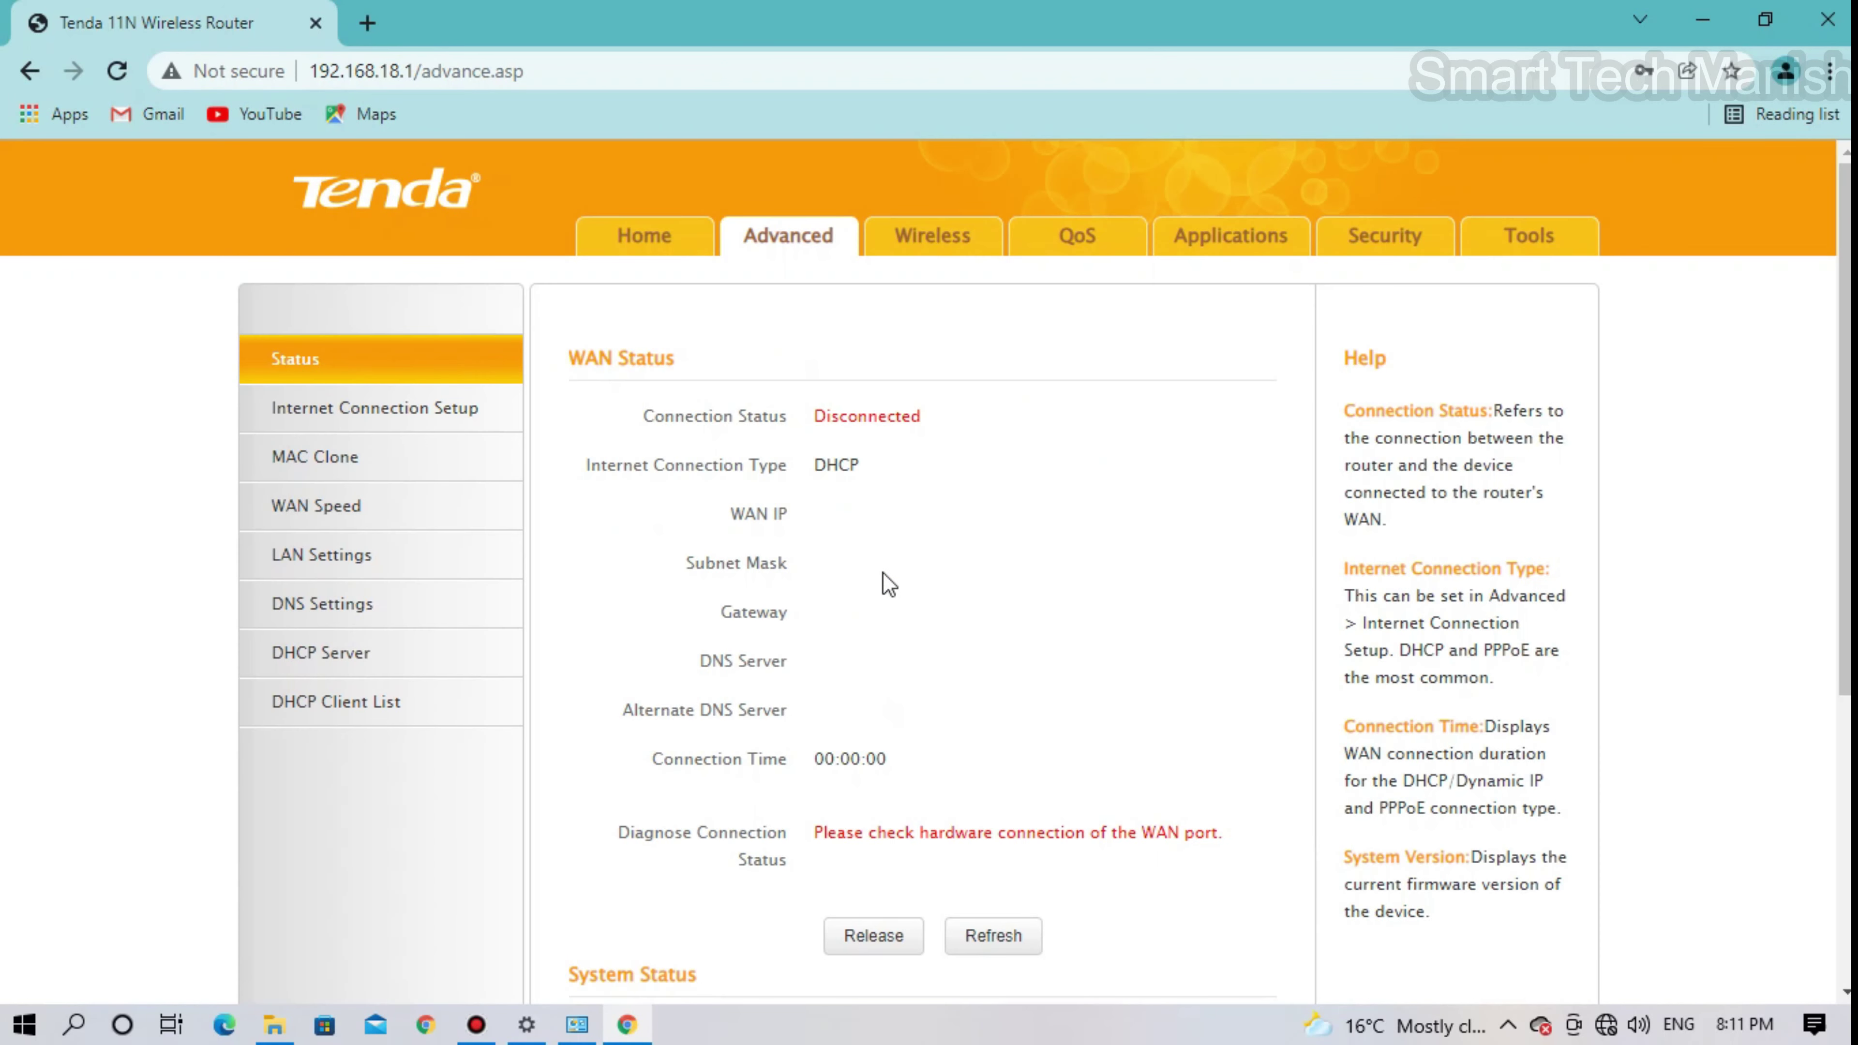
{"action": "left_click", "coordinate": [925, 253]}
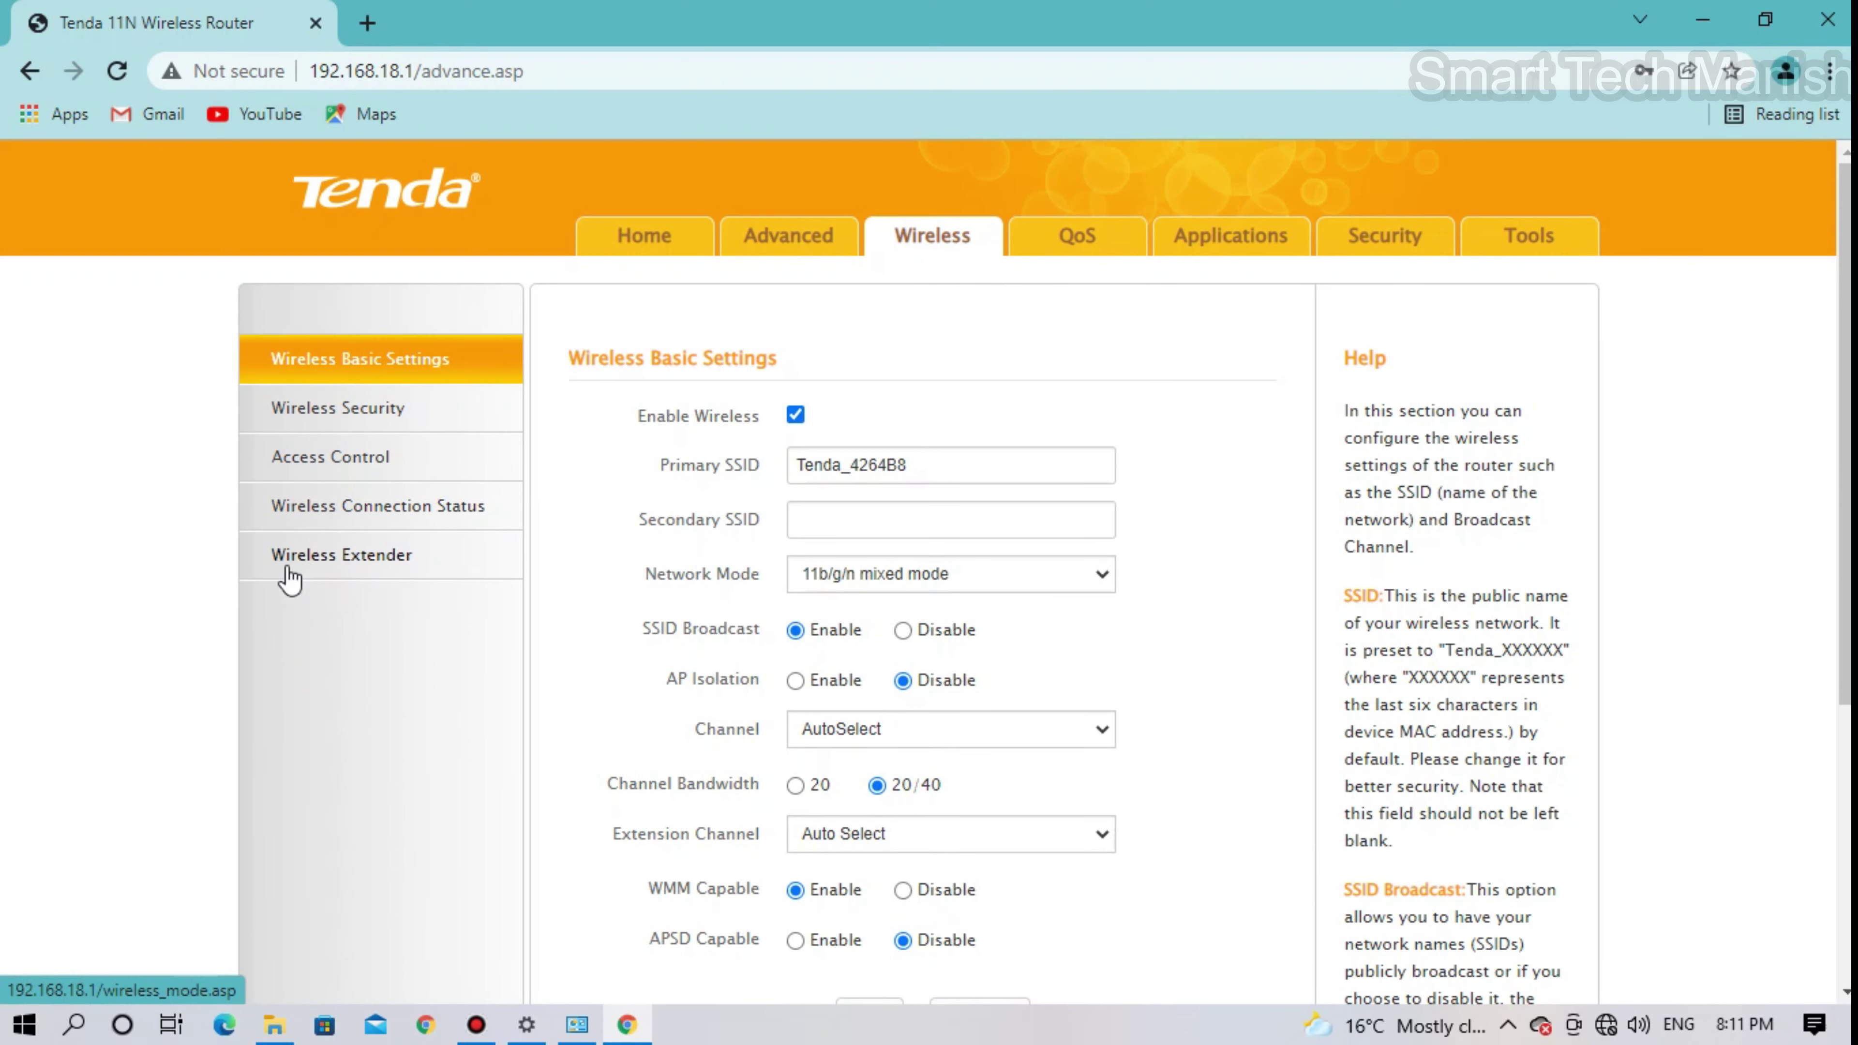
{"action": "left_click", "coordinate": [351, 576]}
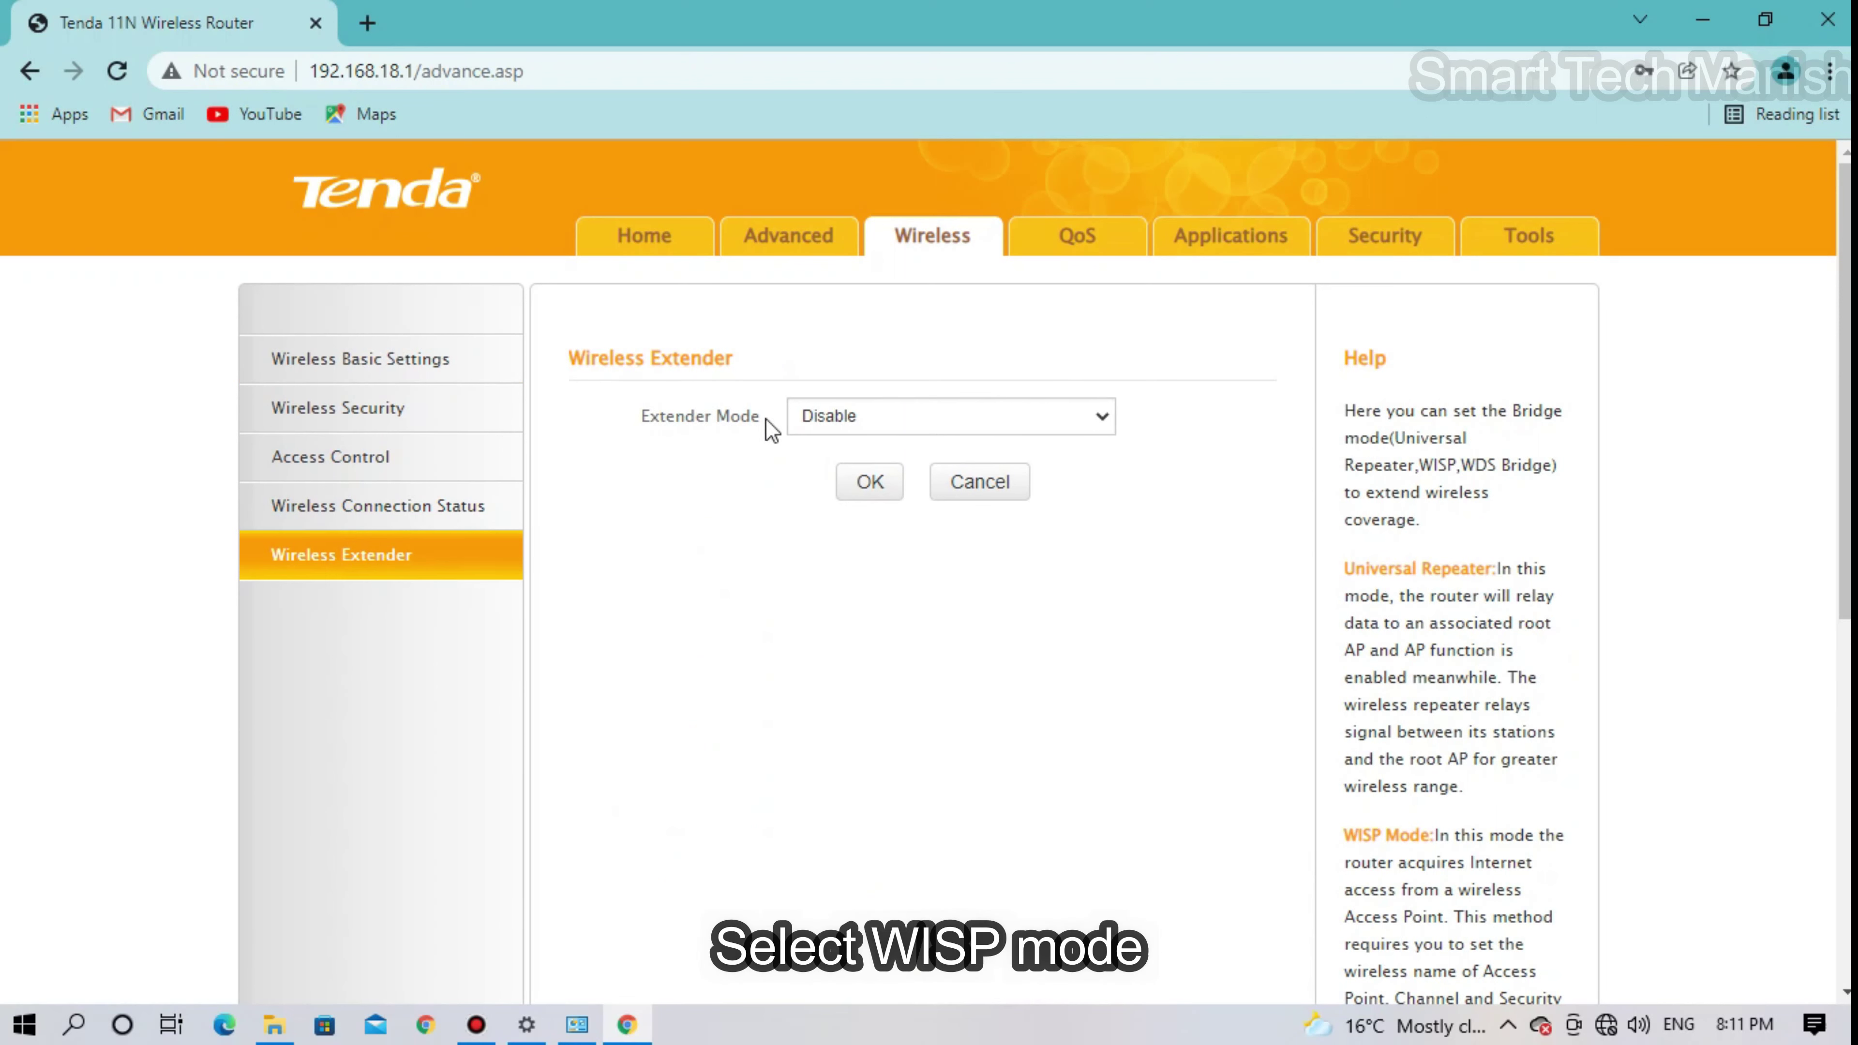
- Set the extender mode to WISP and enter 'T' in the SSID field
{"action": "left_click", "coordinate": [1056, 437]}
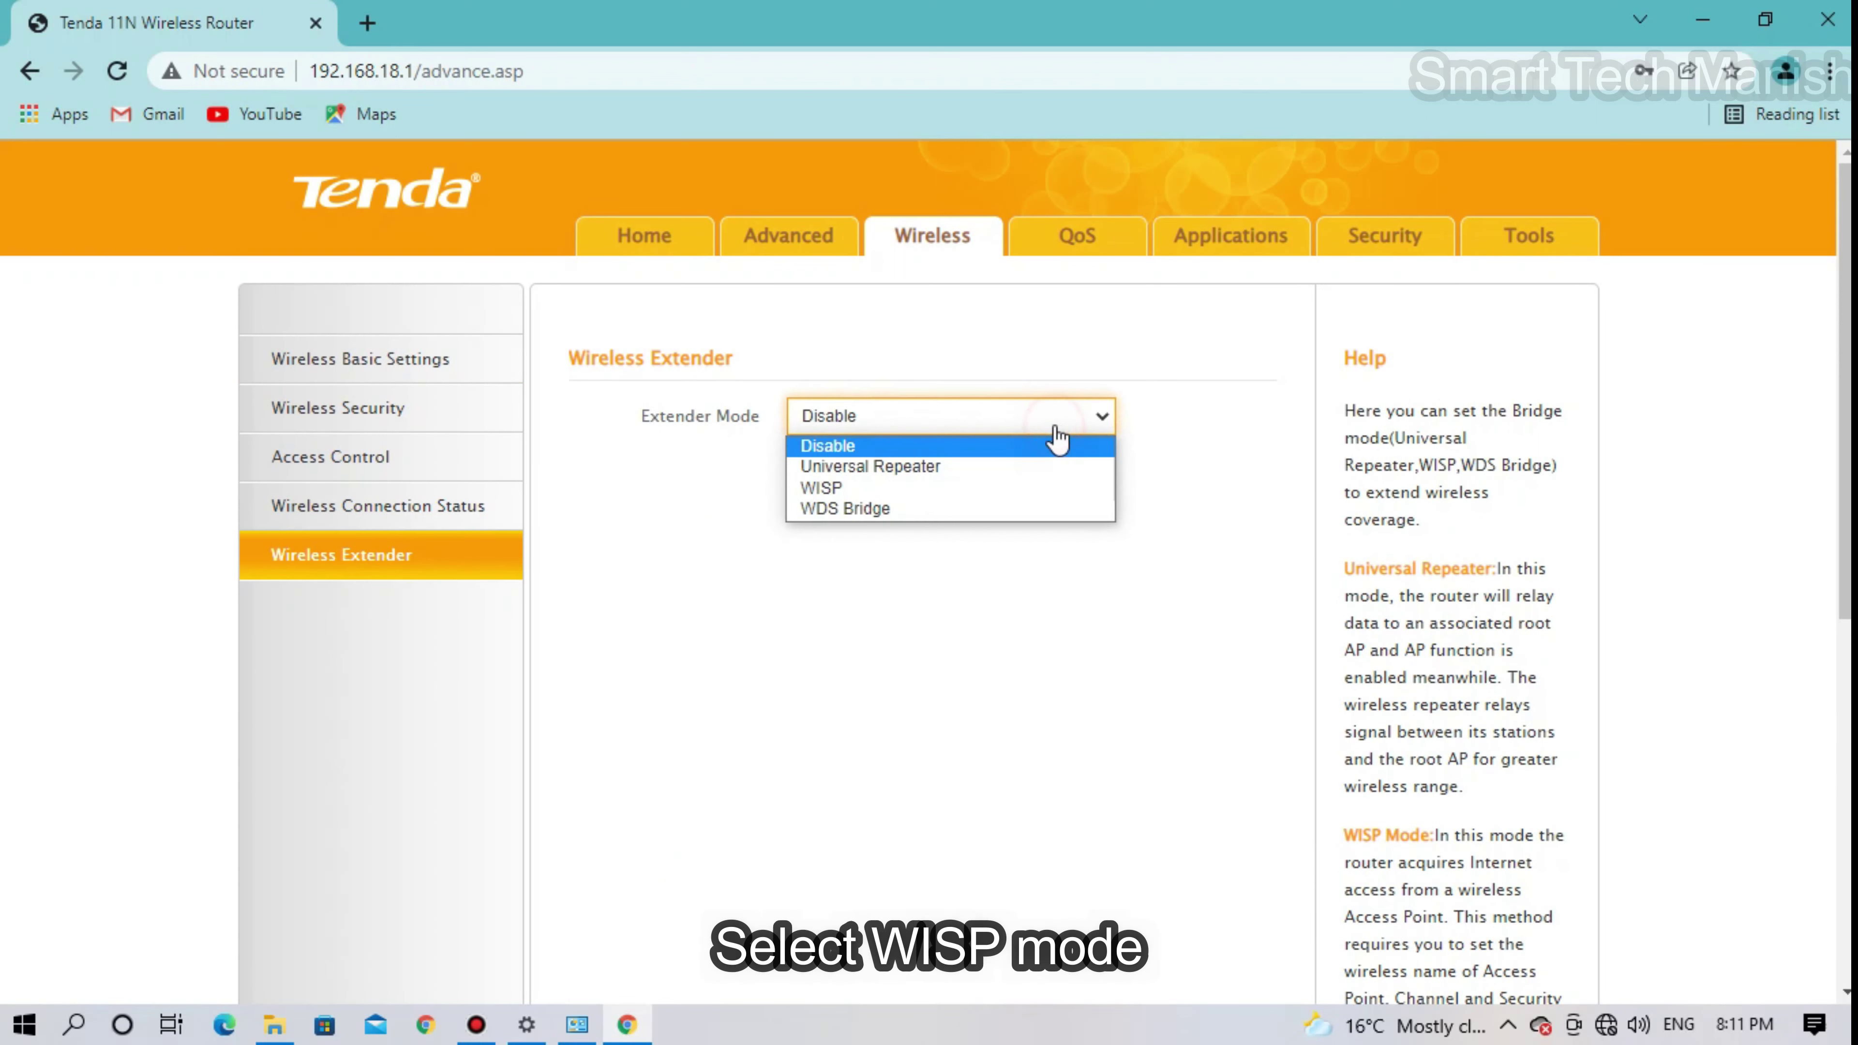
{"action": "left_click", "coordinate": [850, 488]}
{"action": "left_click", "coordinate": [845, 473]}
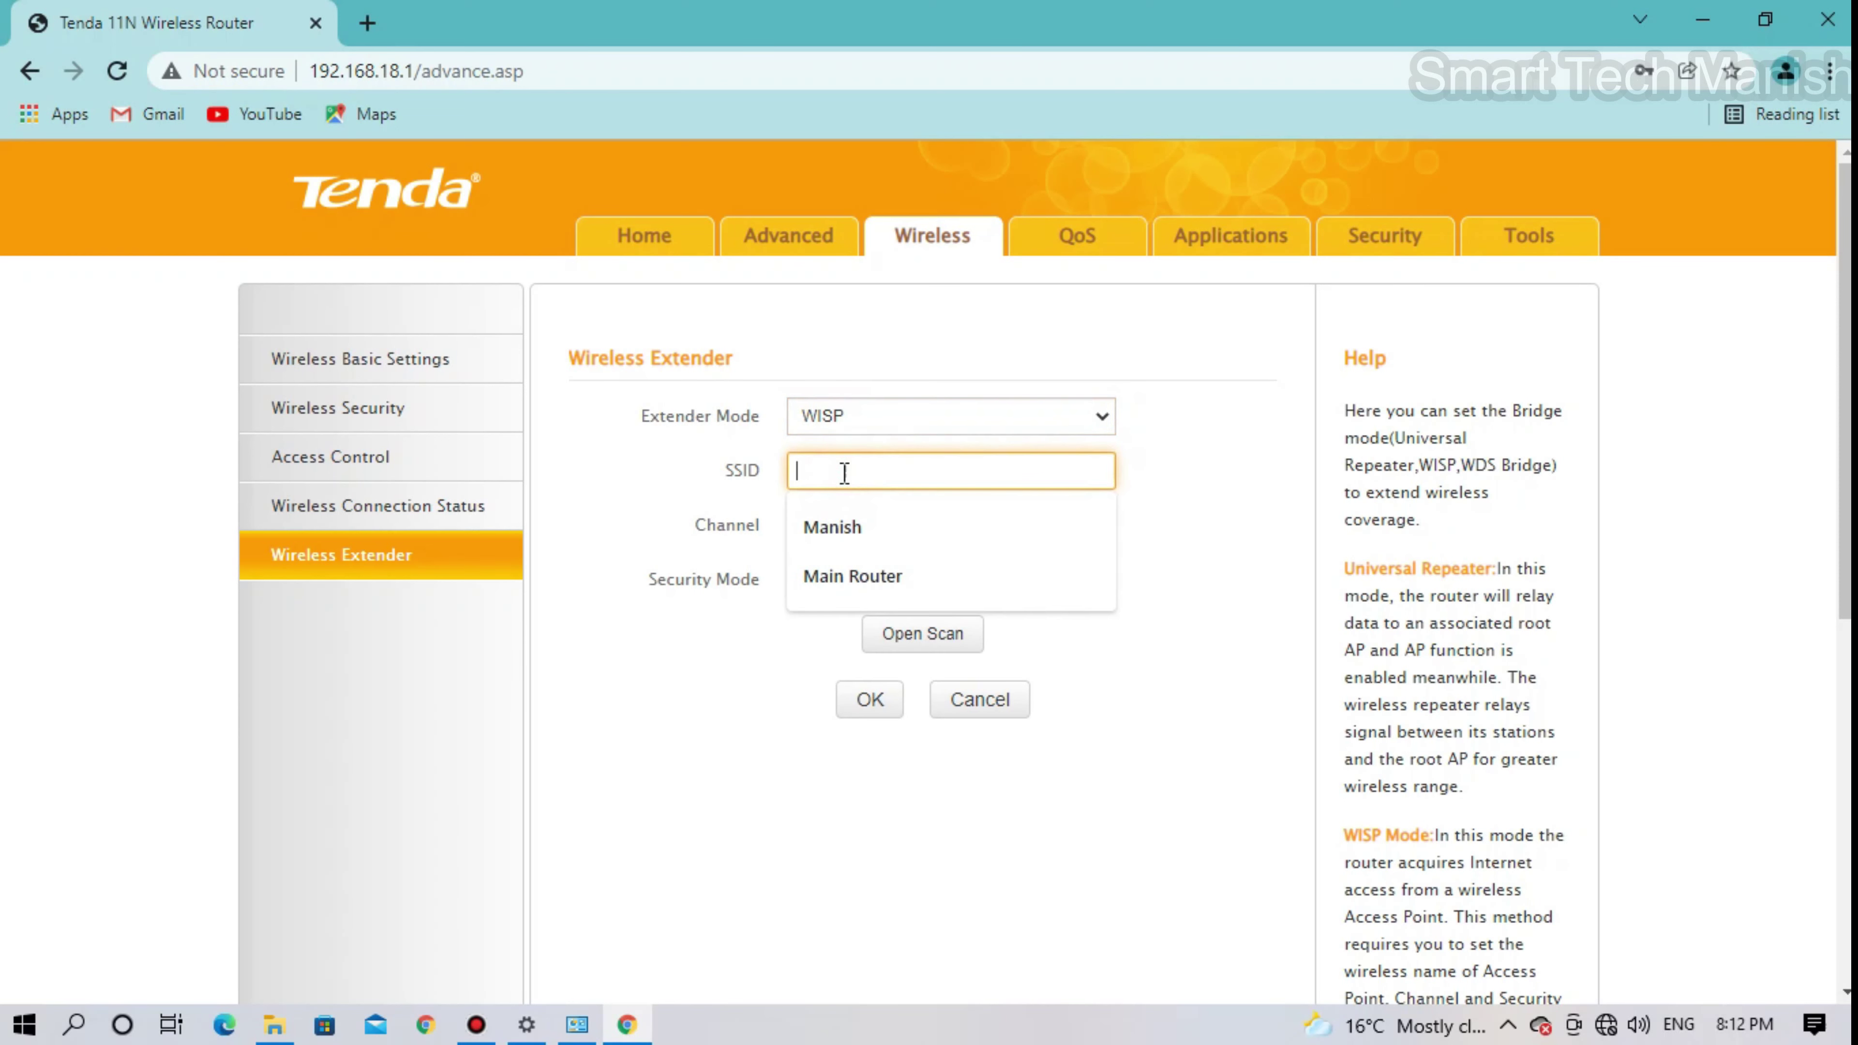
{"action": "left_click", "coordinate": [845, 473]}
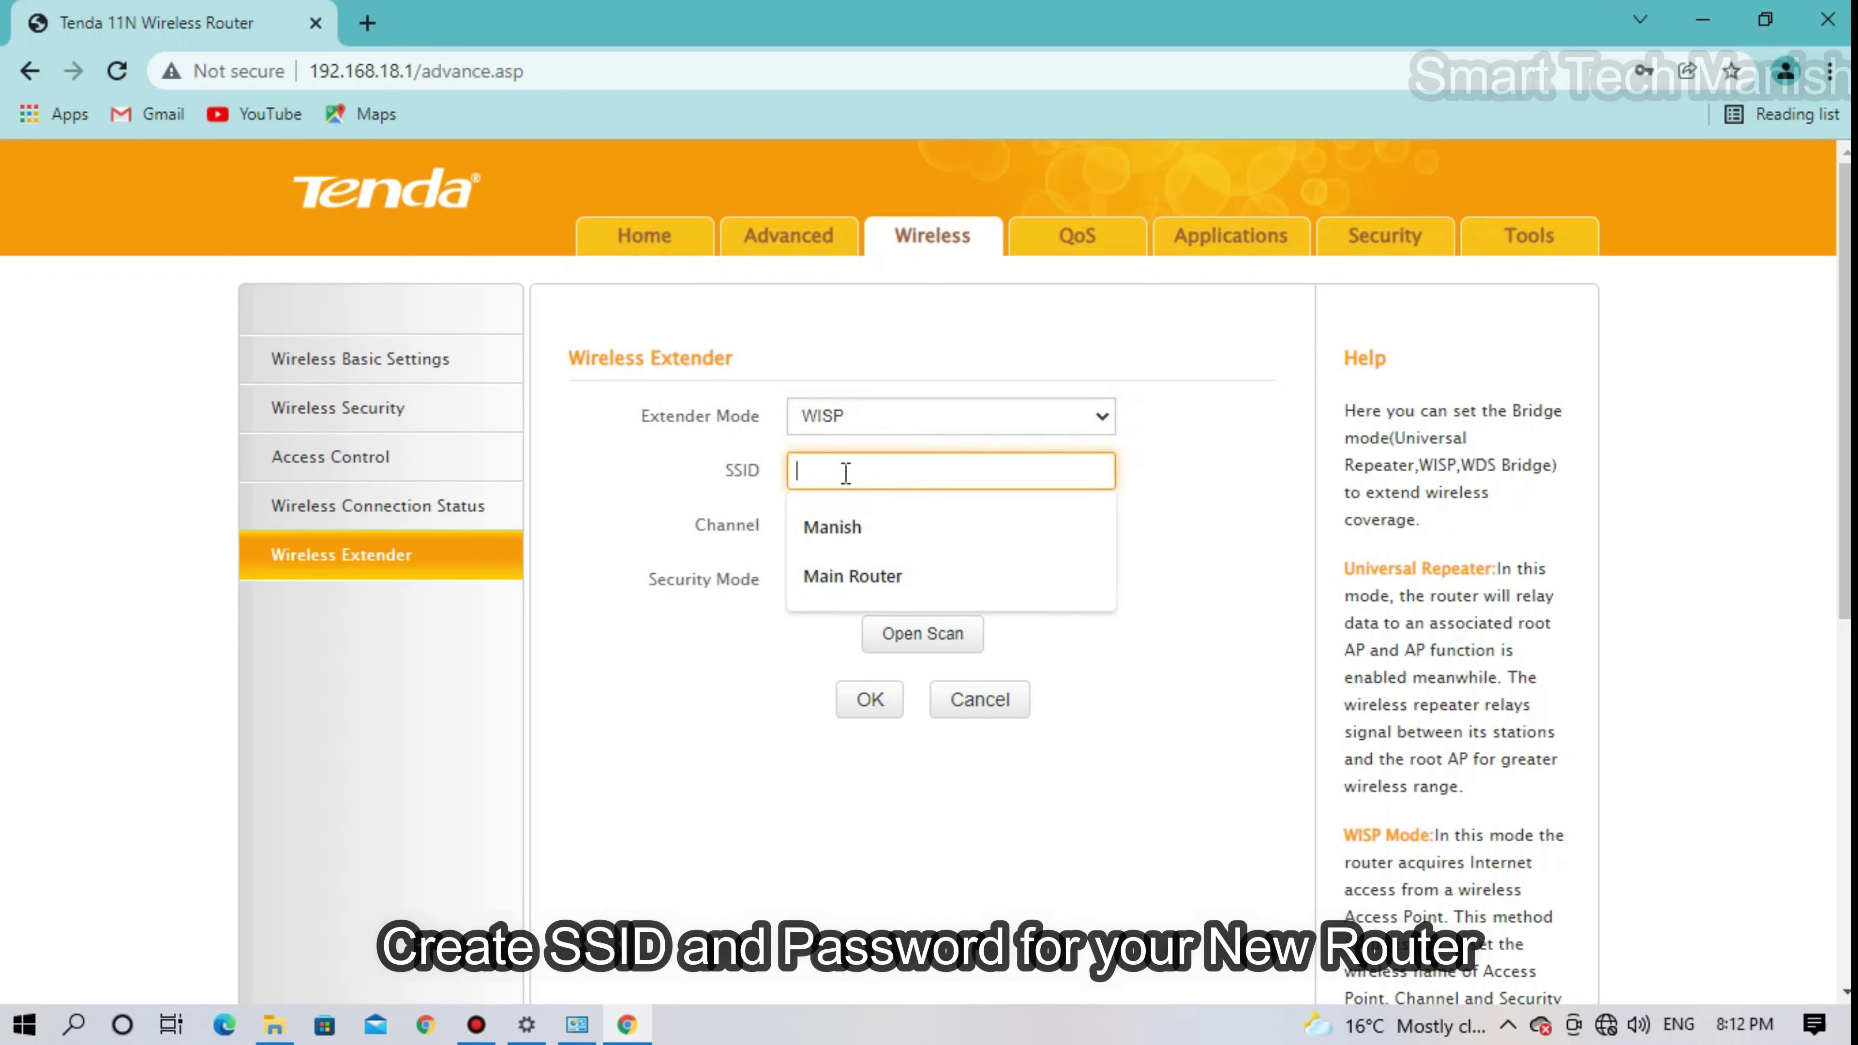
{"action": "type", "text": "Tenda"}
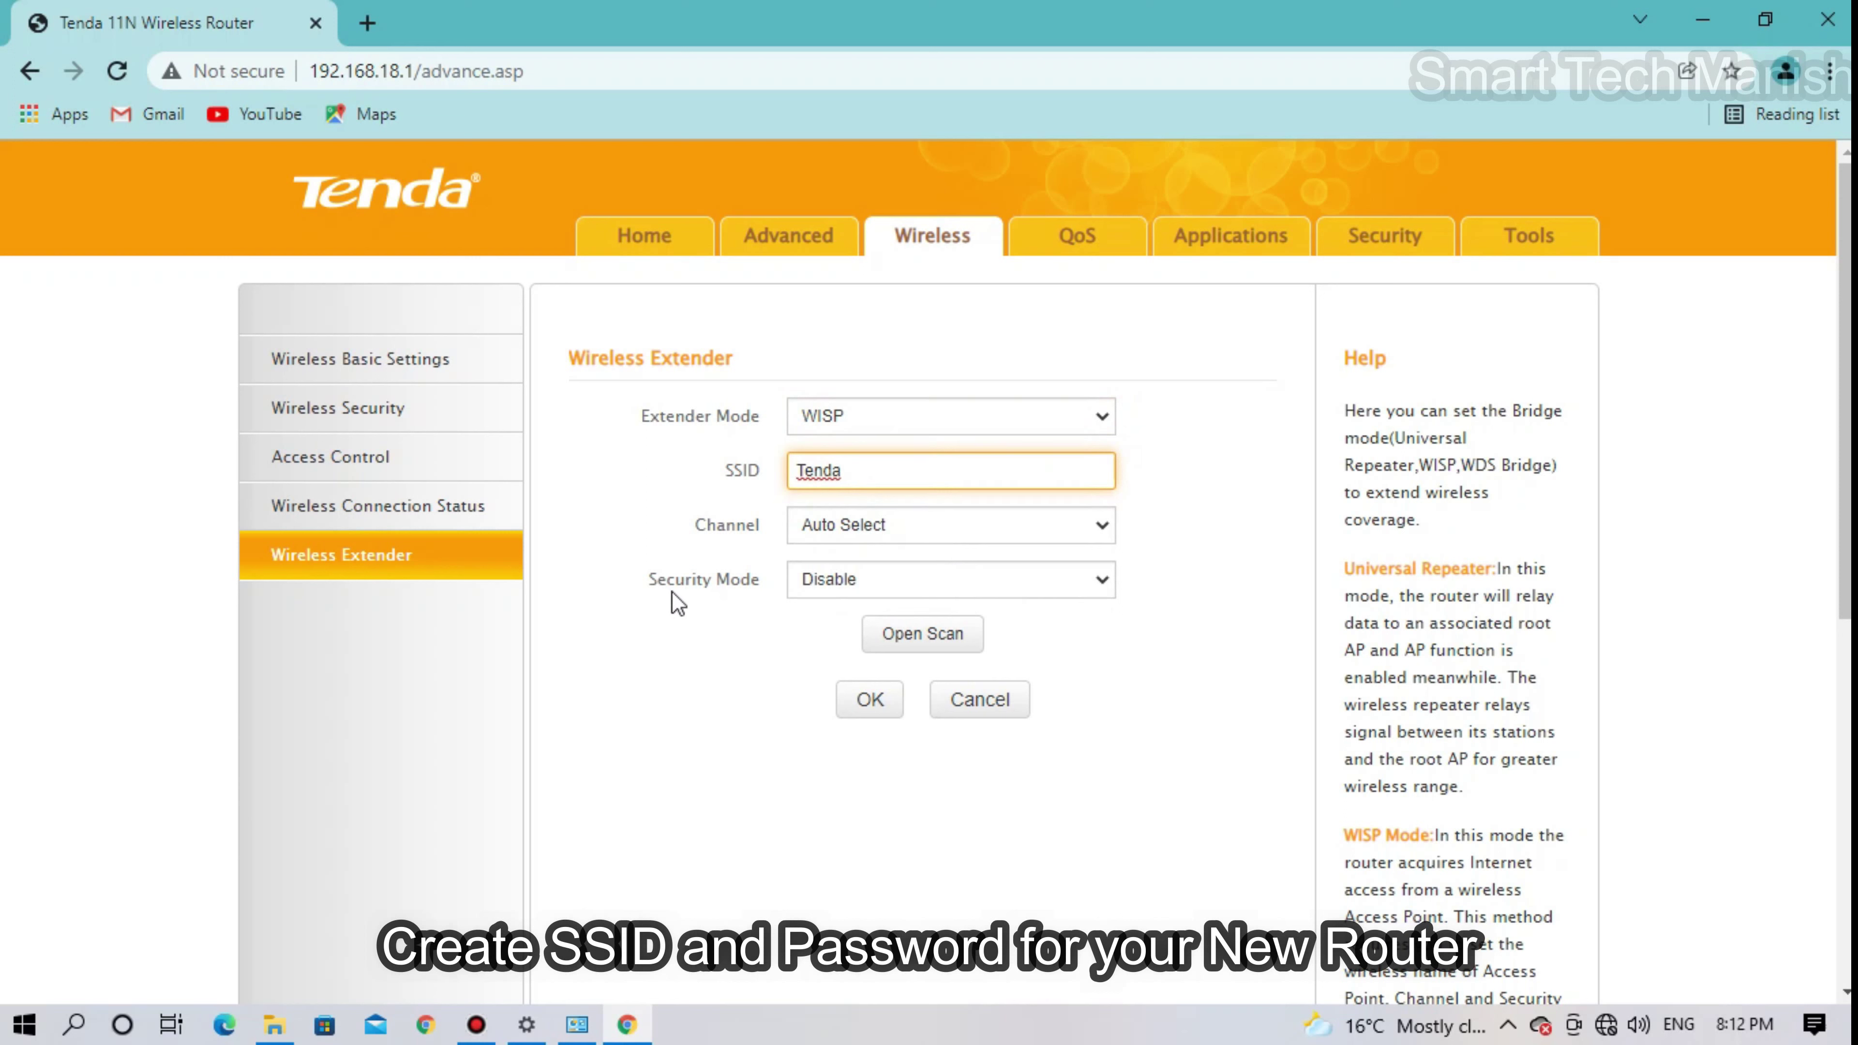
- Secure the extender with WPA2-PSK/AES and a wireless key, then scan for networks
{"action": "left_click", "coordinate": [1097, 582]}
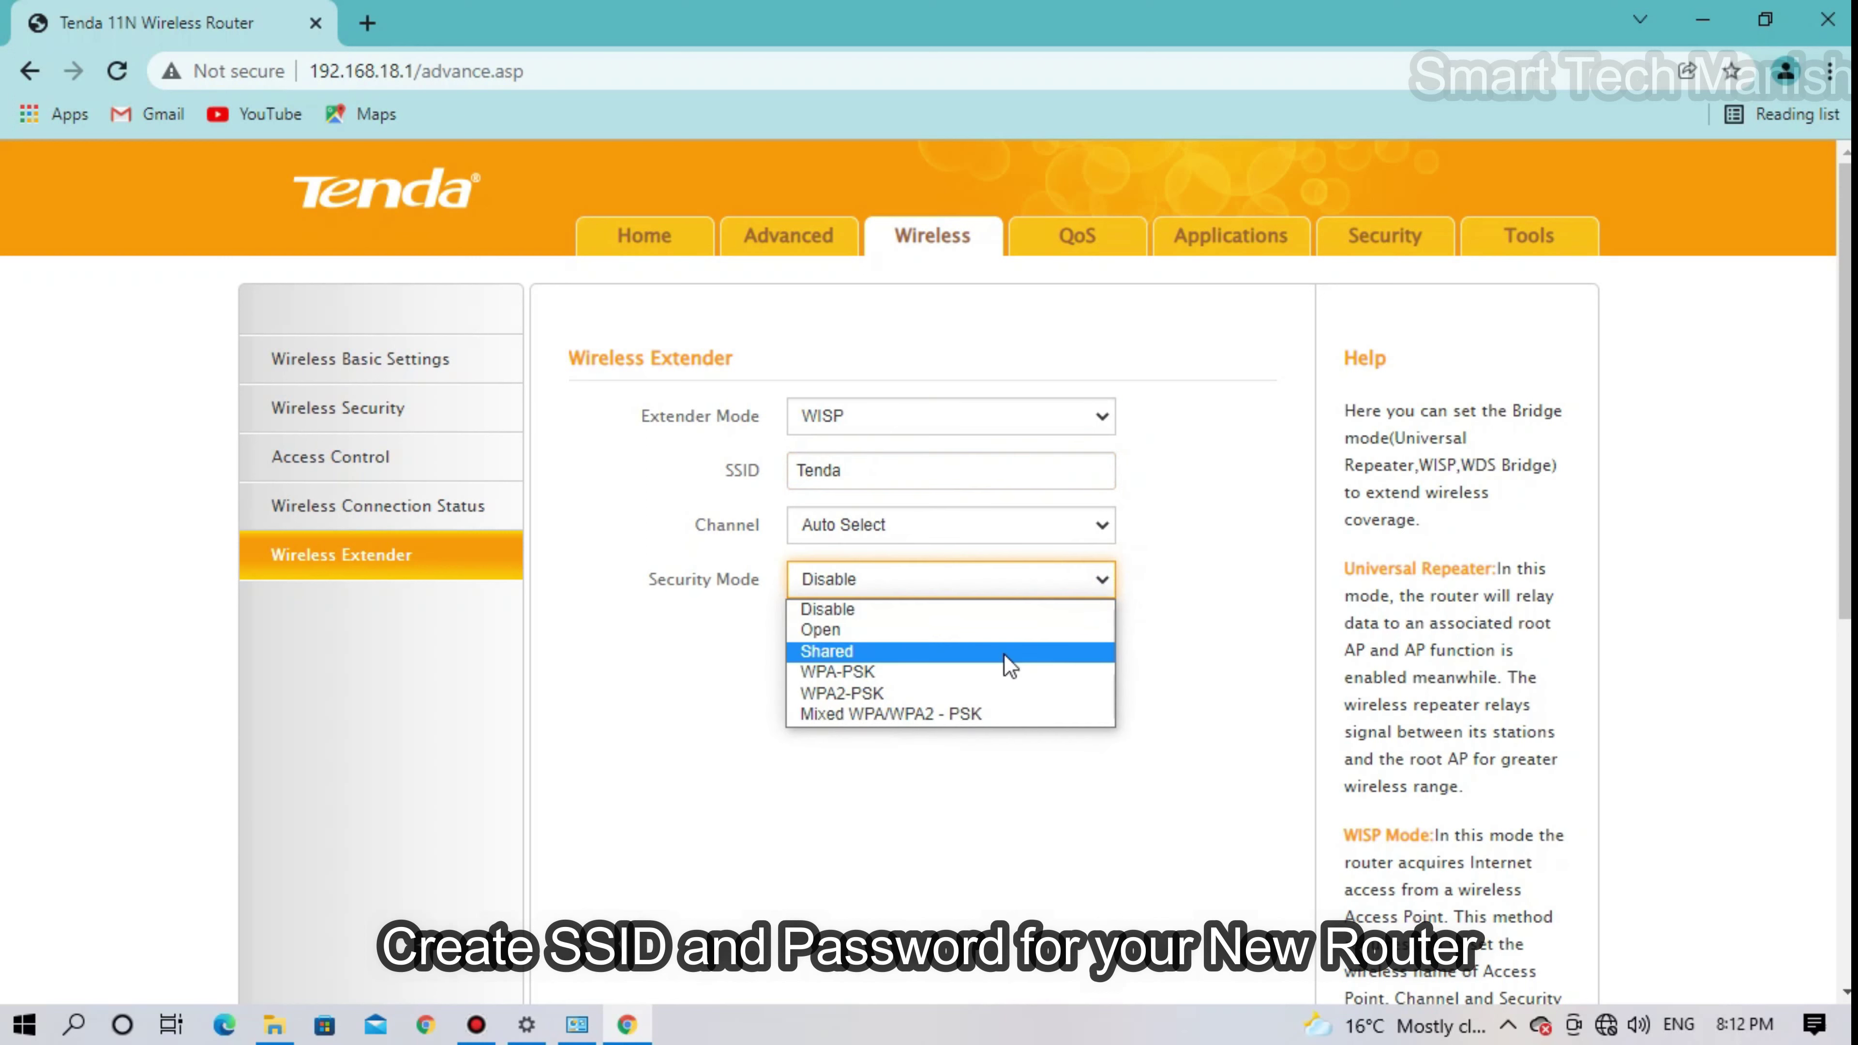
{"action": "left_click", "coordinate": [946, 691]}
{"action": "left_click", "coordinate": [923, 681]}
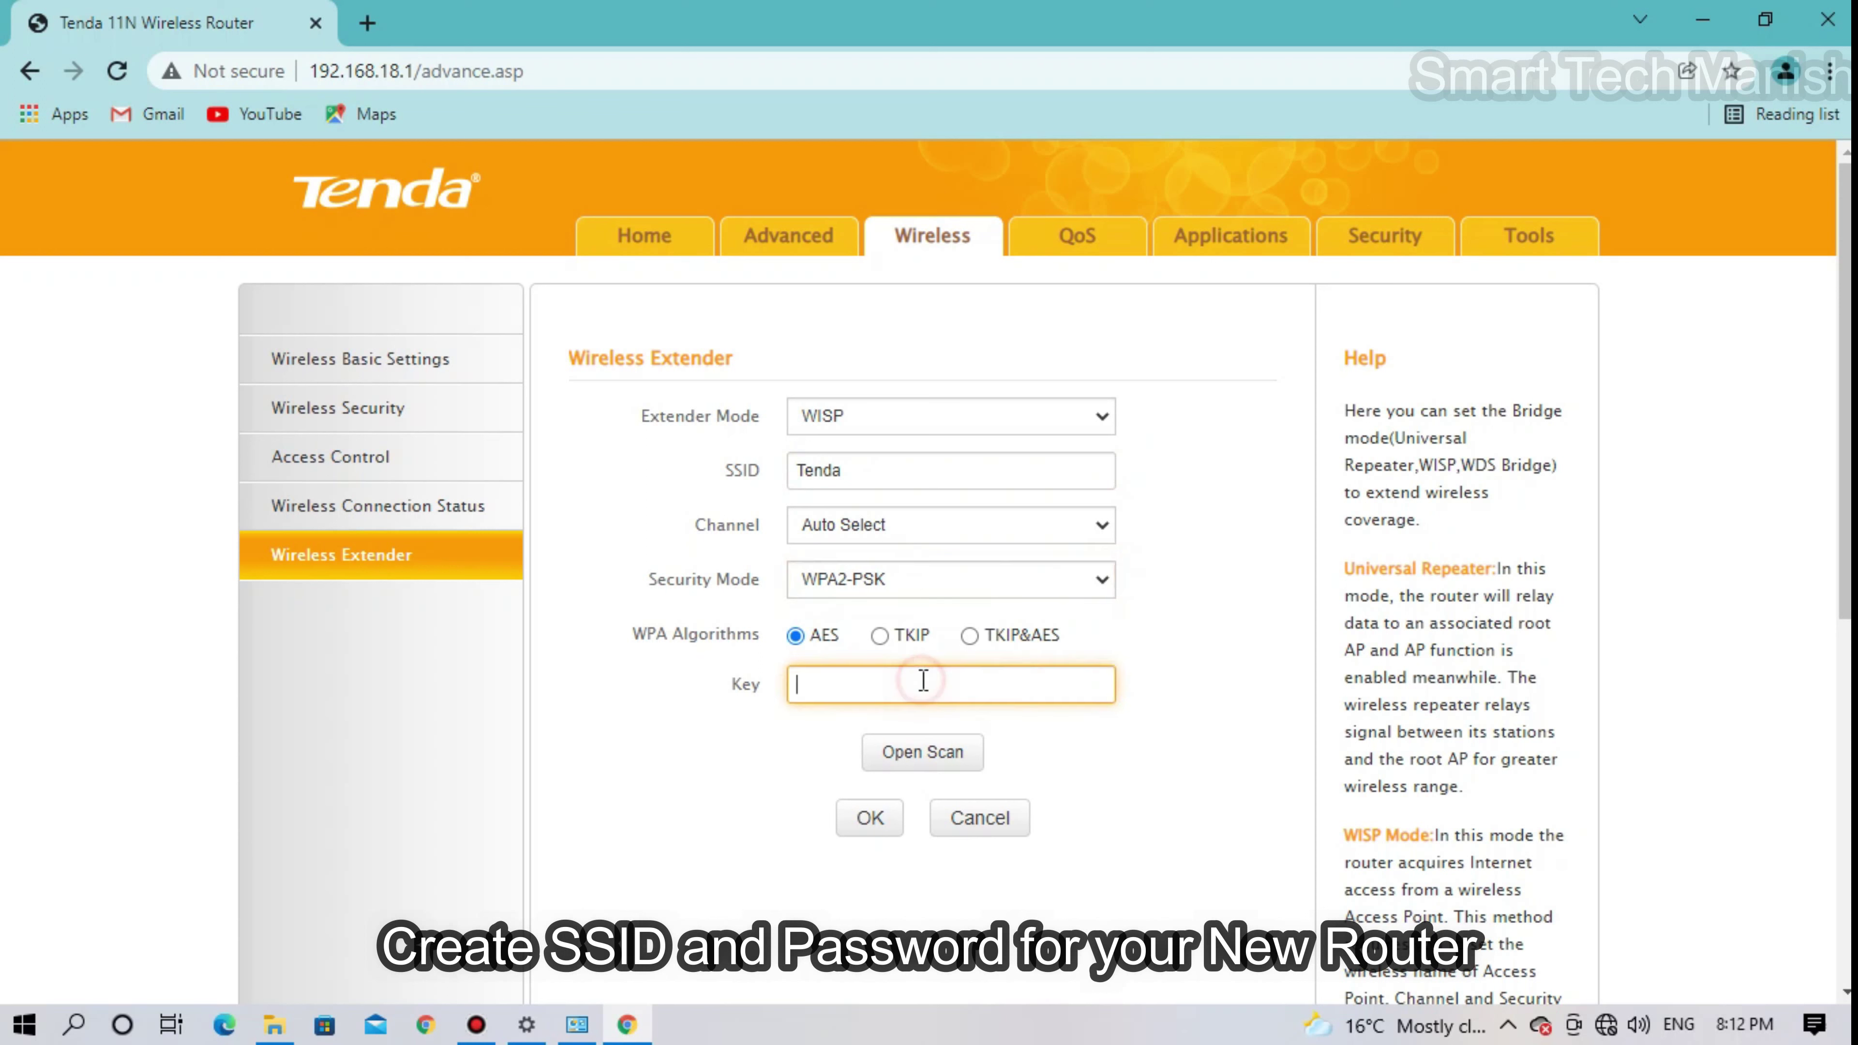
{"action": "type", "text": "1234"}
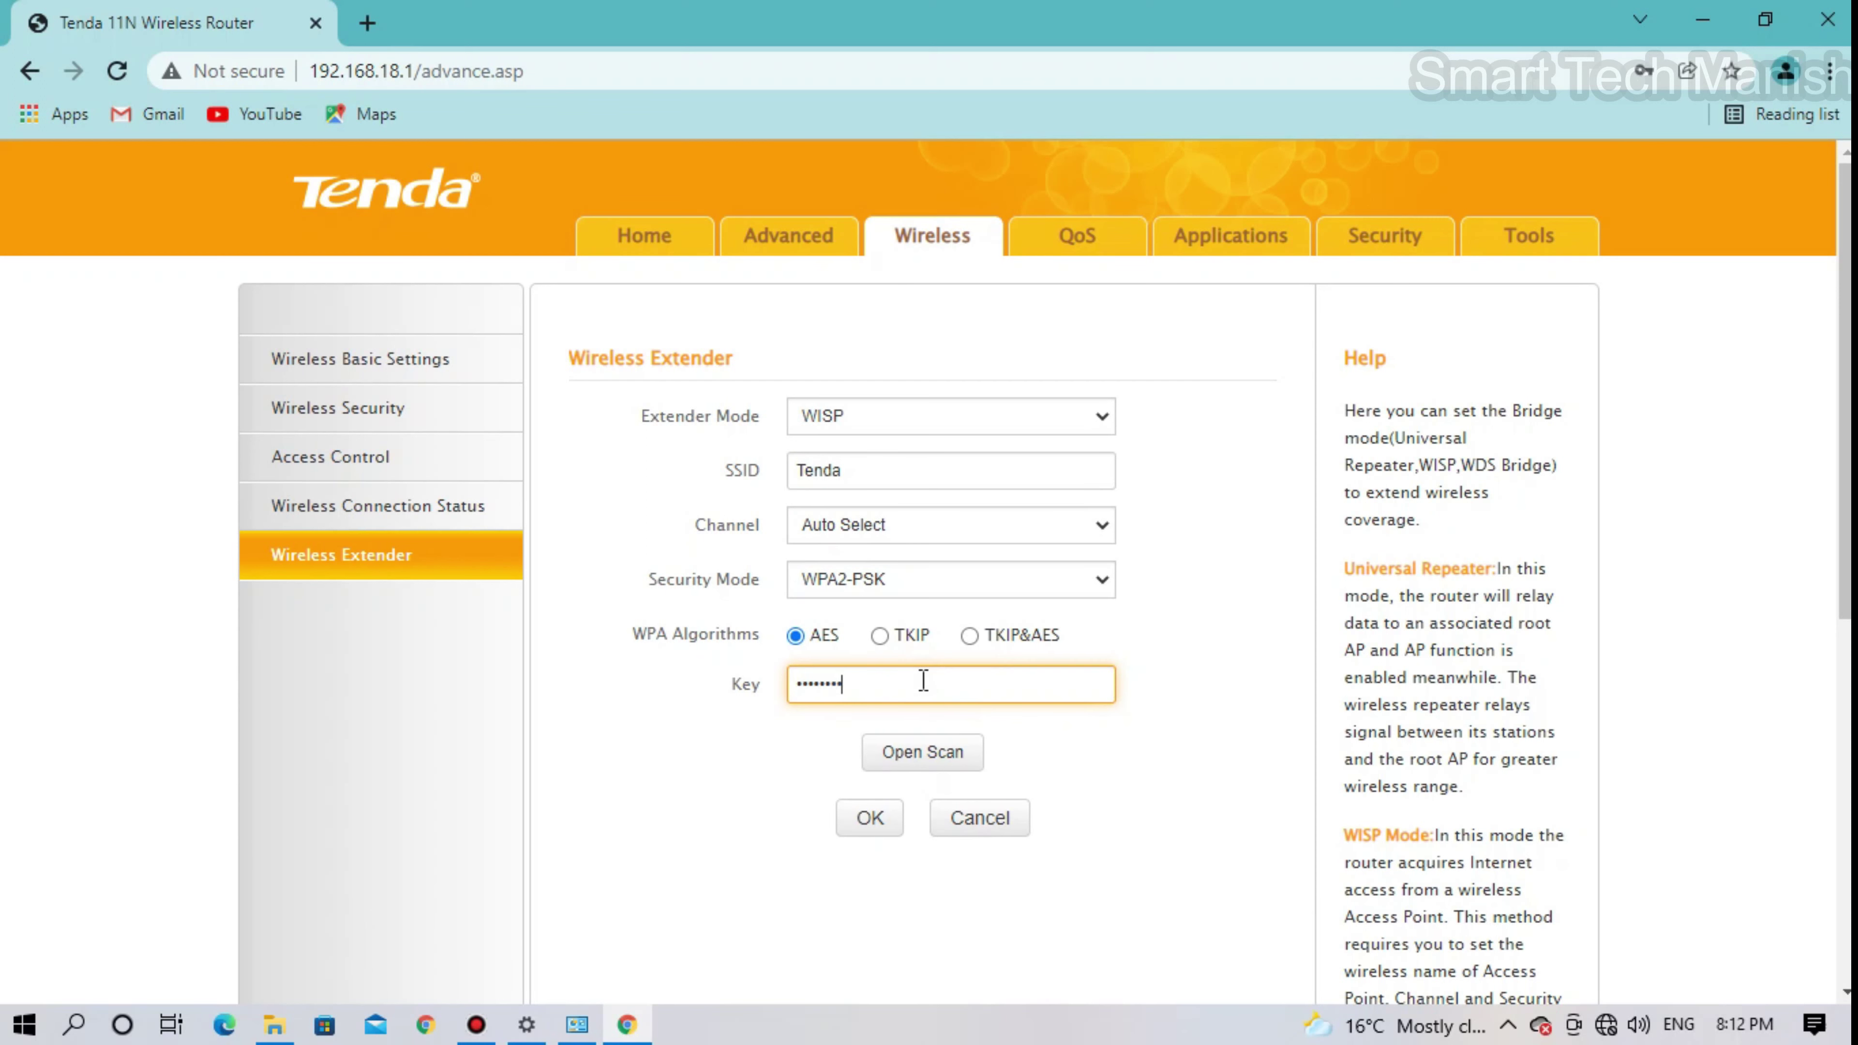
{"action": "left_click", "coordinate": [923, 681]}
{"action": "left_click", "coordinate": [947, 761]}
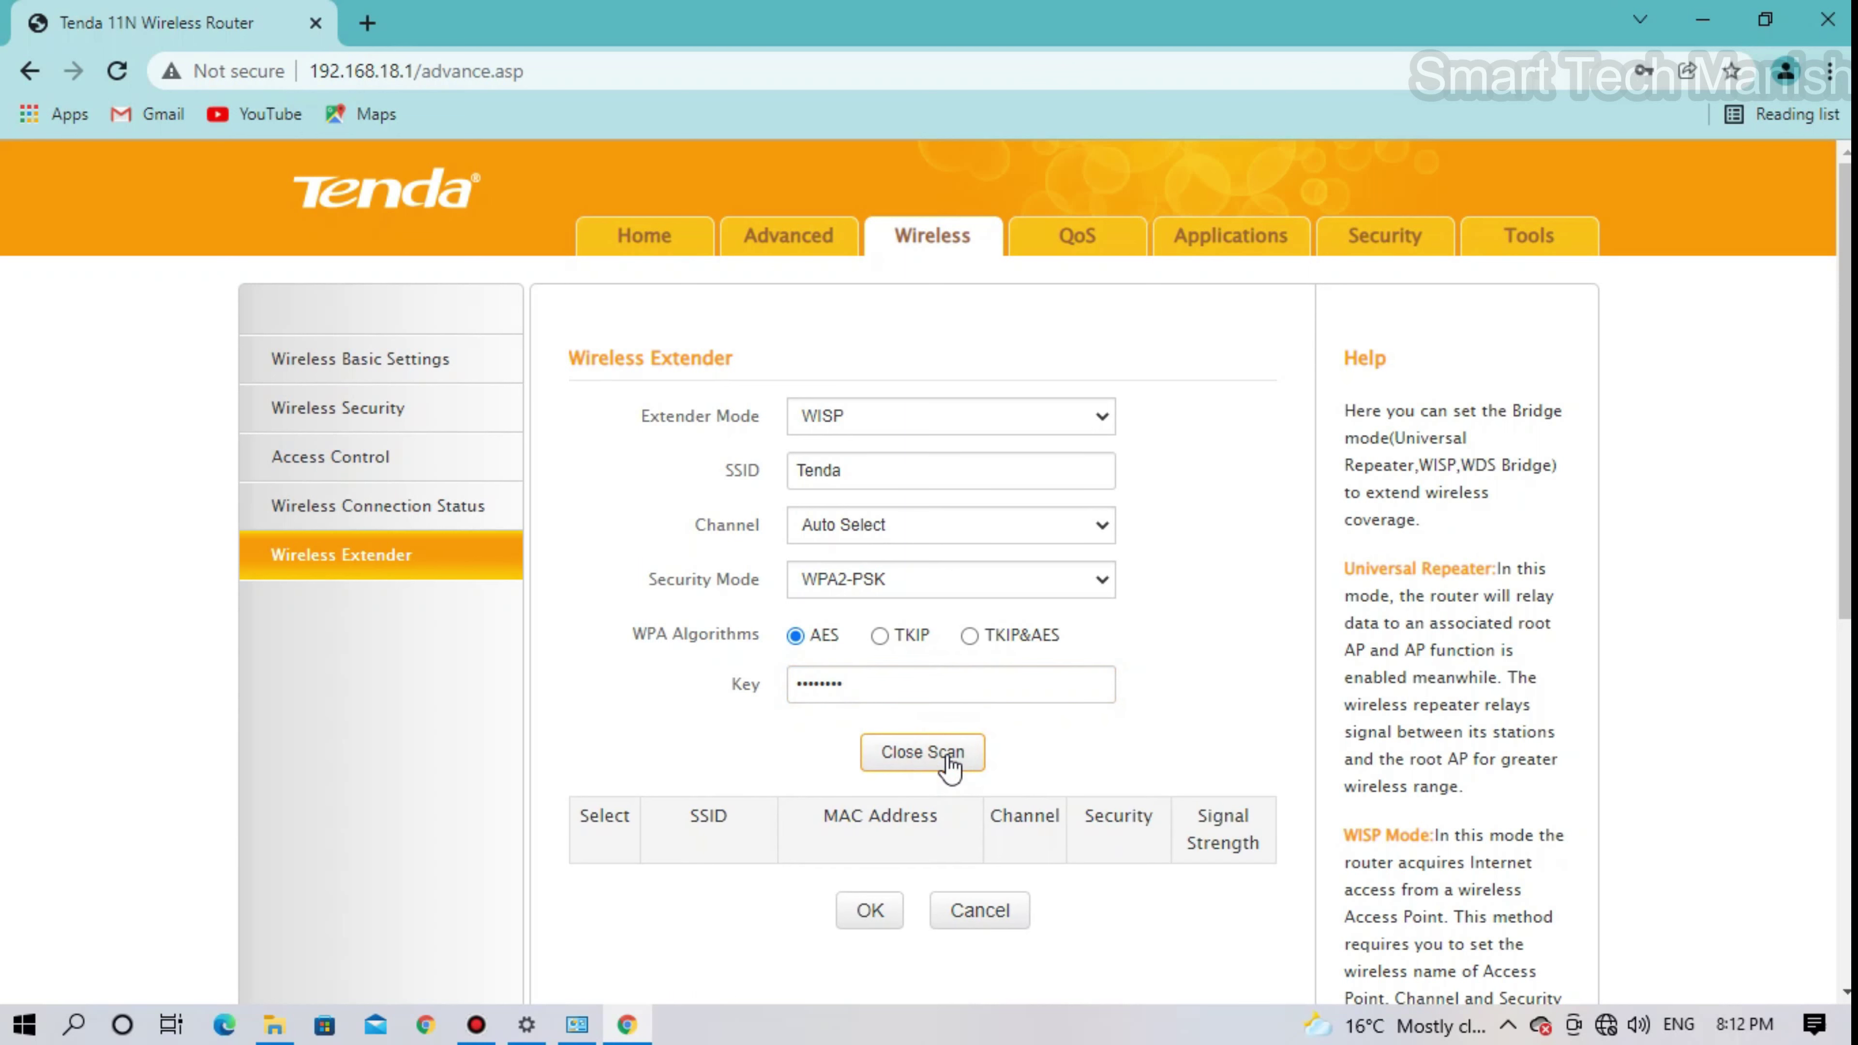
- Select the Manish network on channel 2, enter its Wi-Fi key, and save to reboot
{"action": "scroll", "coordinate": [949, 765], "scroll_direction": "down", "scroll_amount": 2}
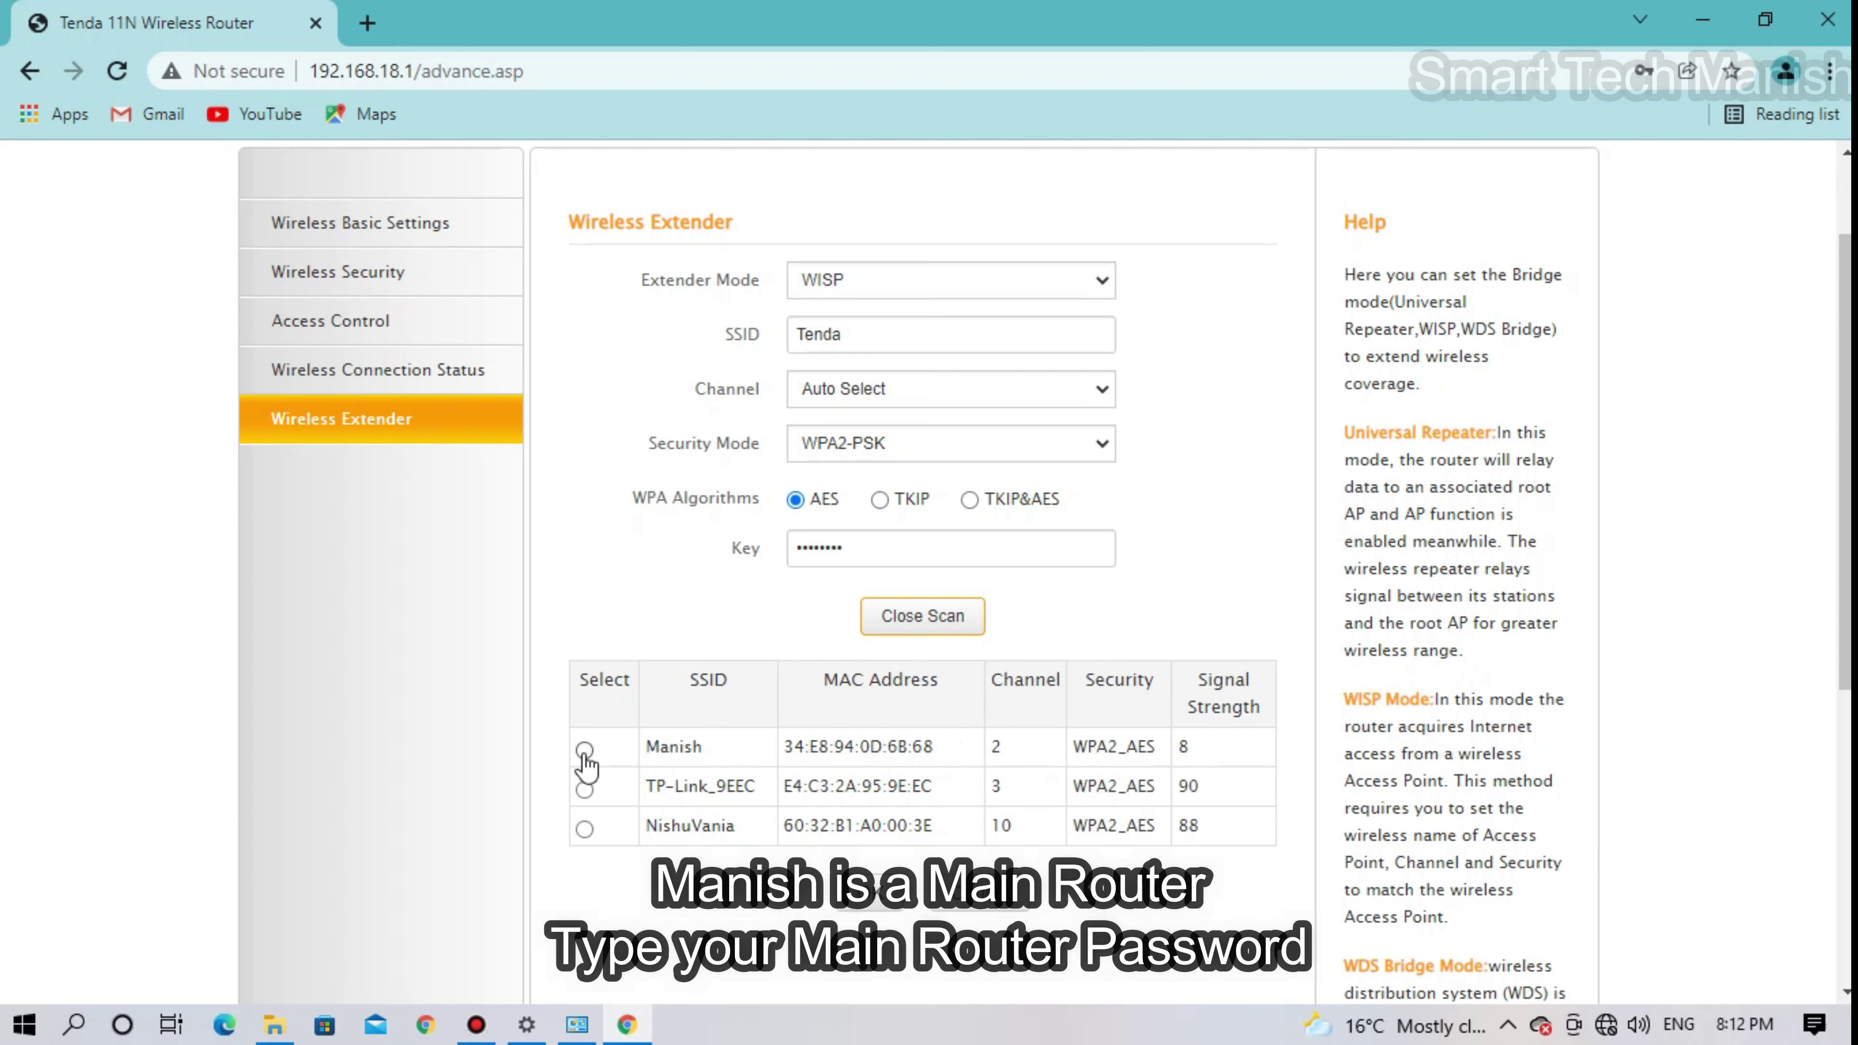
{"action": "left_click", "coordinate": [584, 751]}
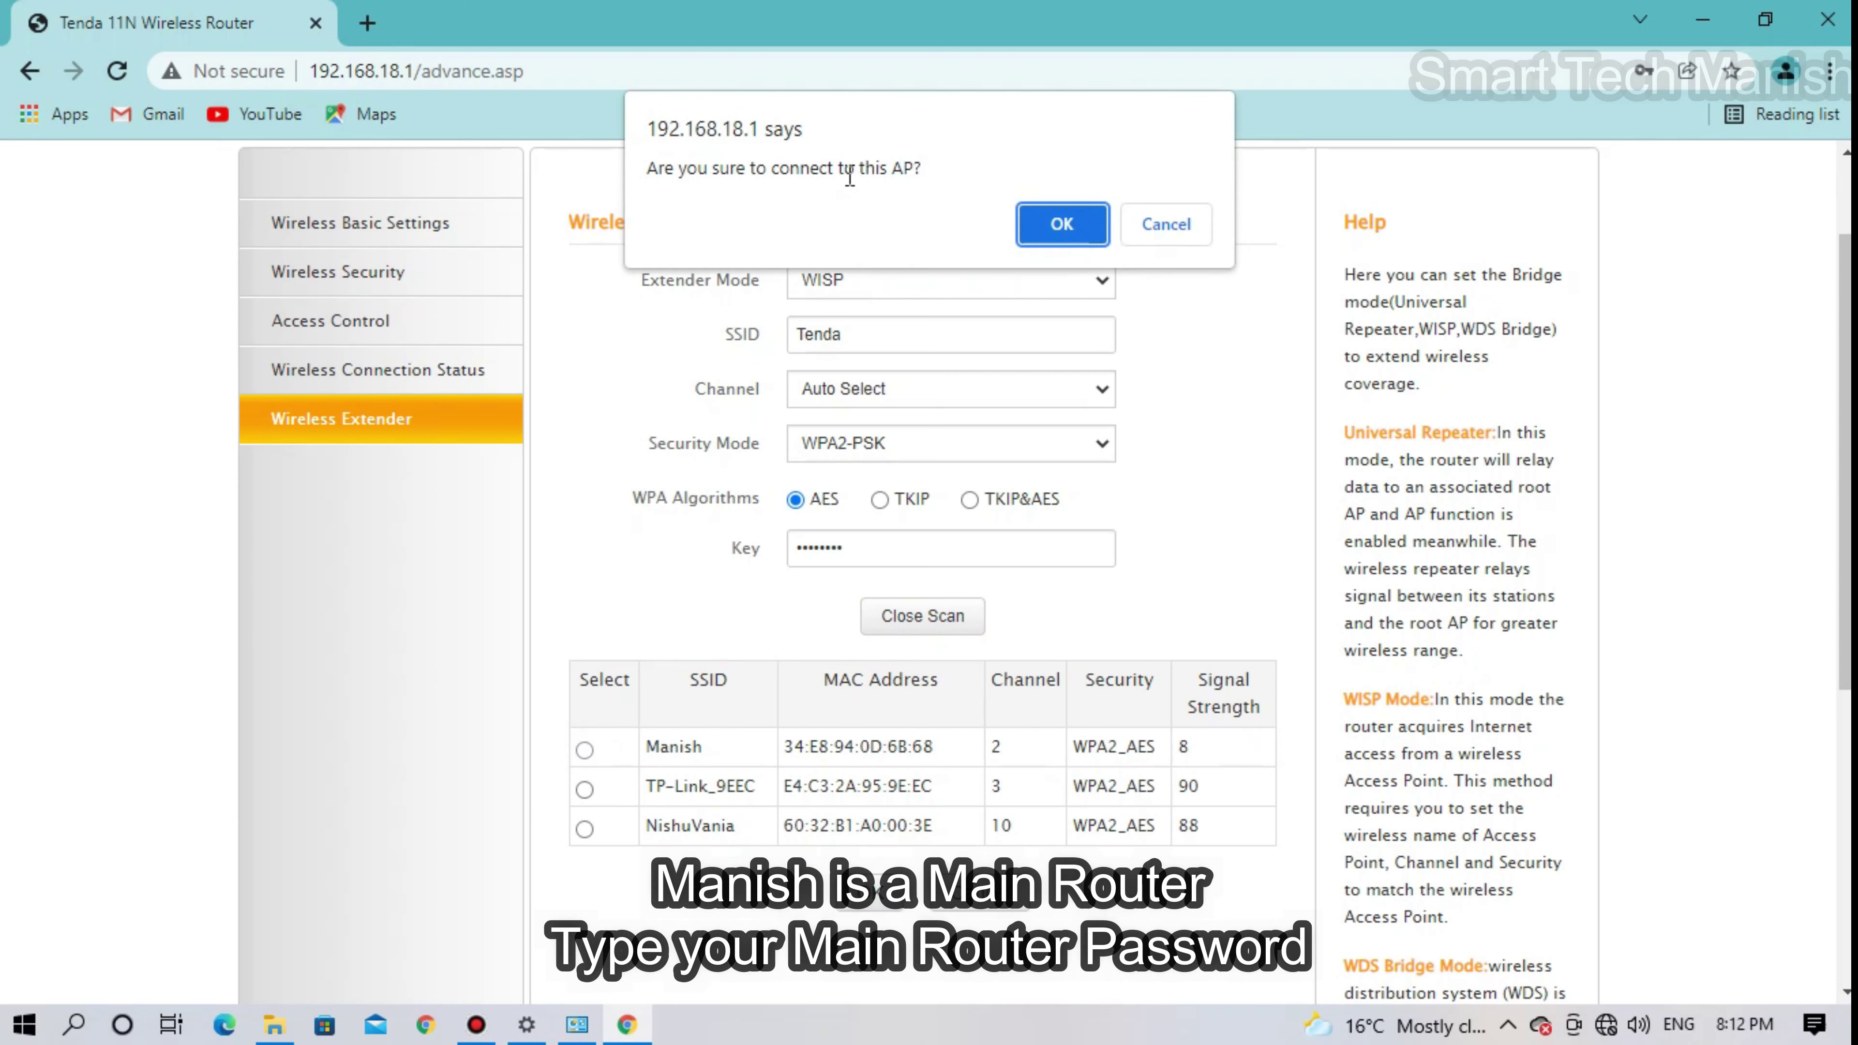
{"action": "left_click", "coordinate": [1045, 227]}
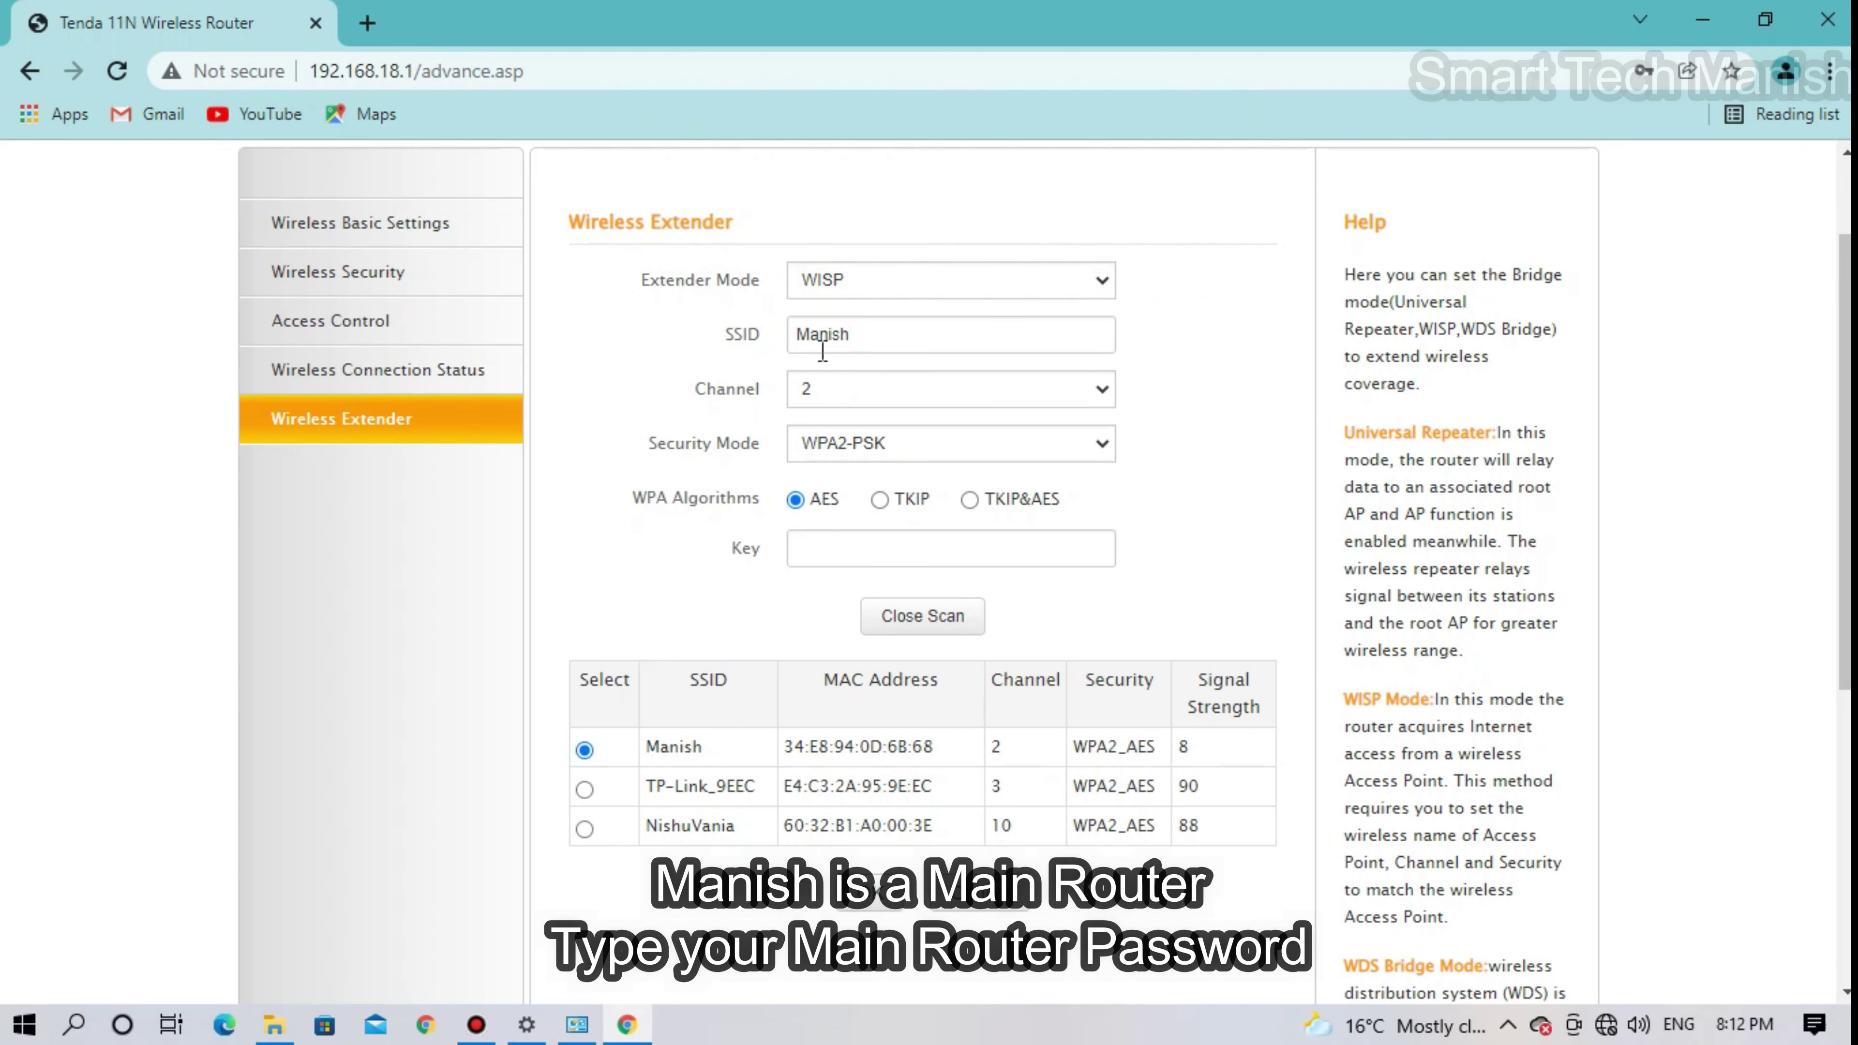
{"action": "left_click", "coordinate": [851, 556]}
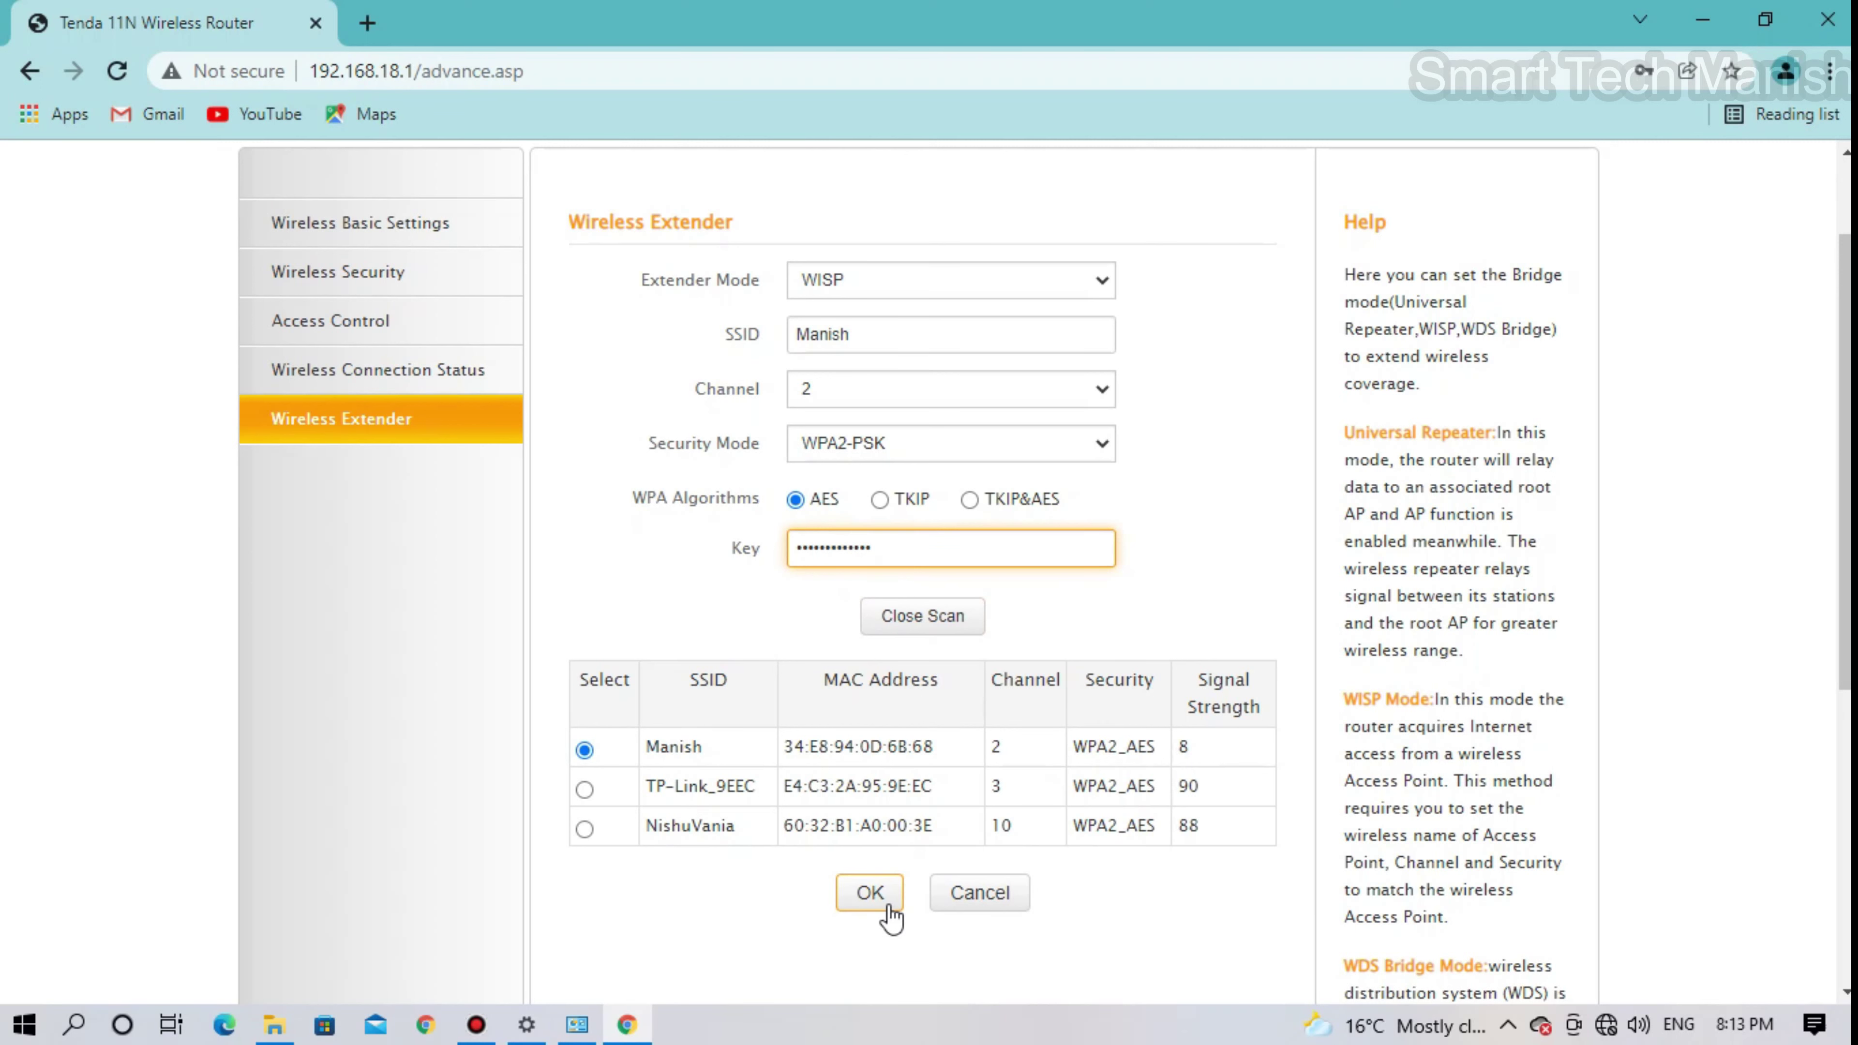
{"action": "left_click", "coordinate": [1605, 1025]}
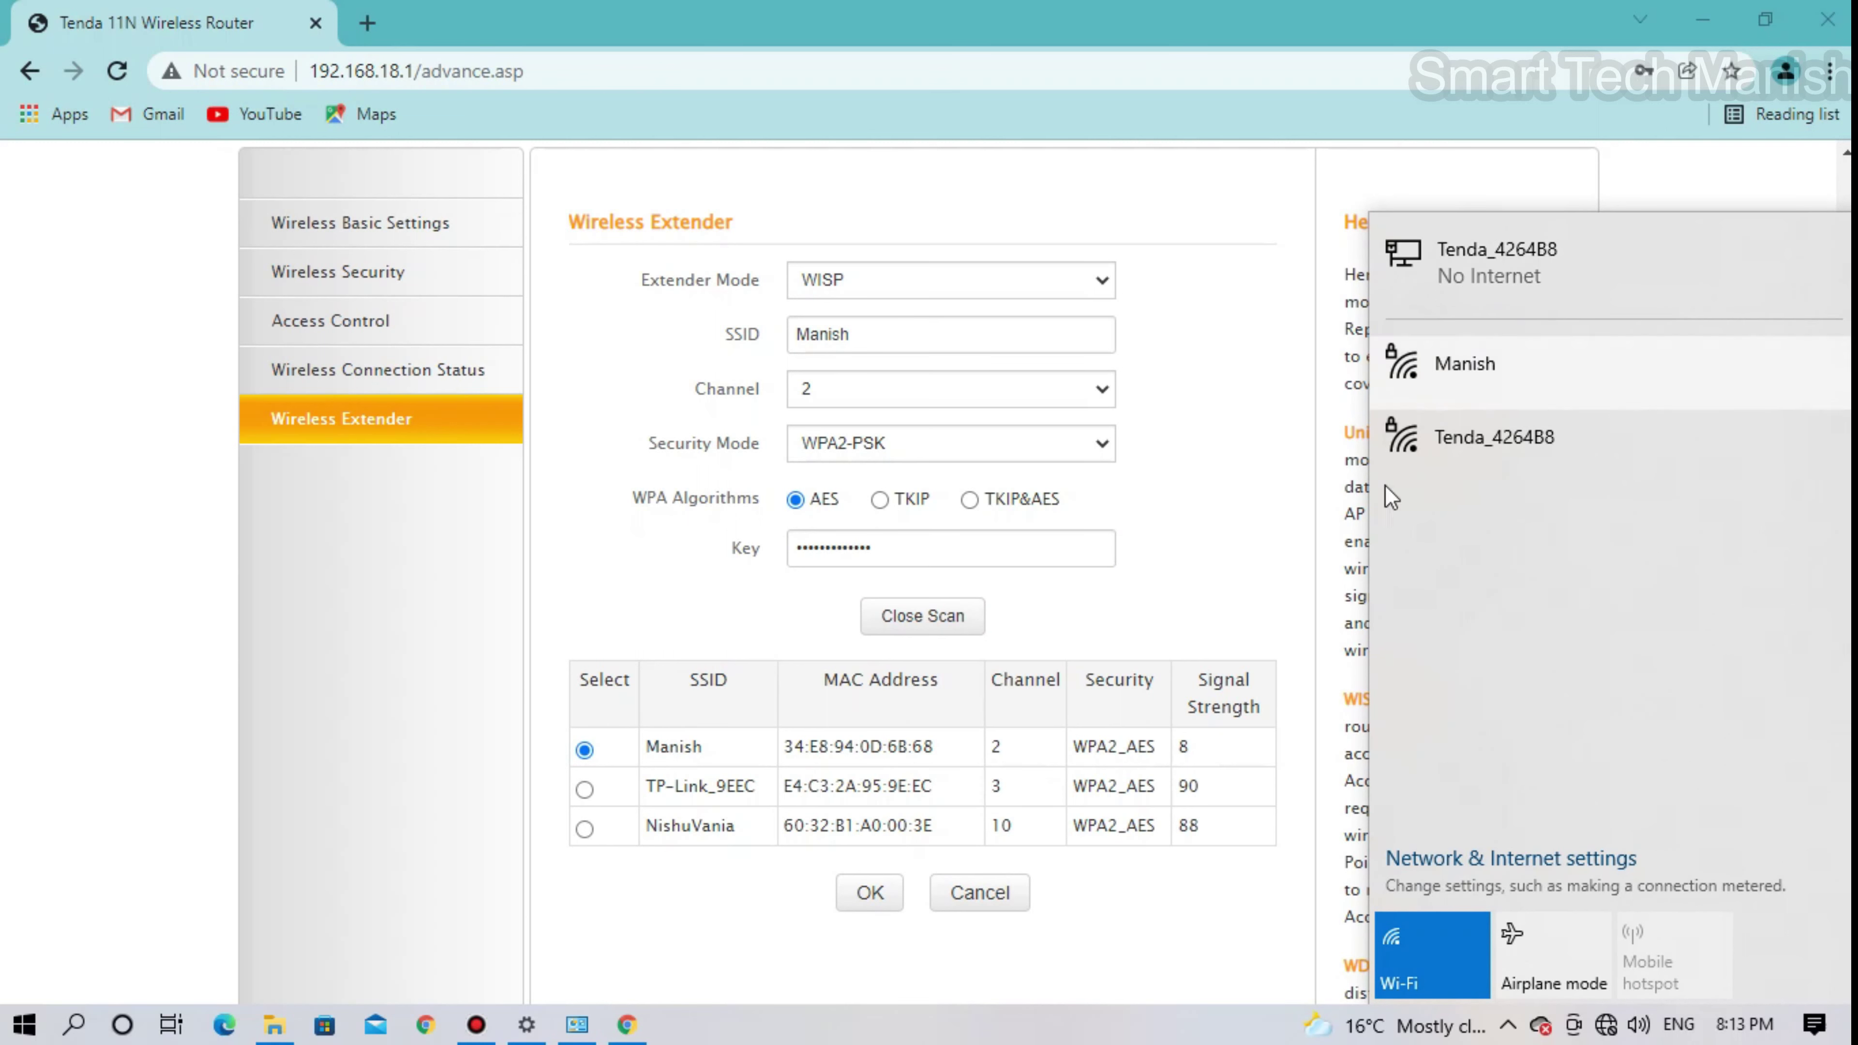
{"action": "left_click", "coordinate": [863, 897]}
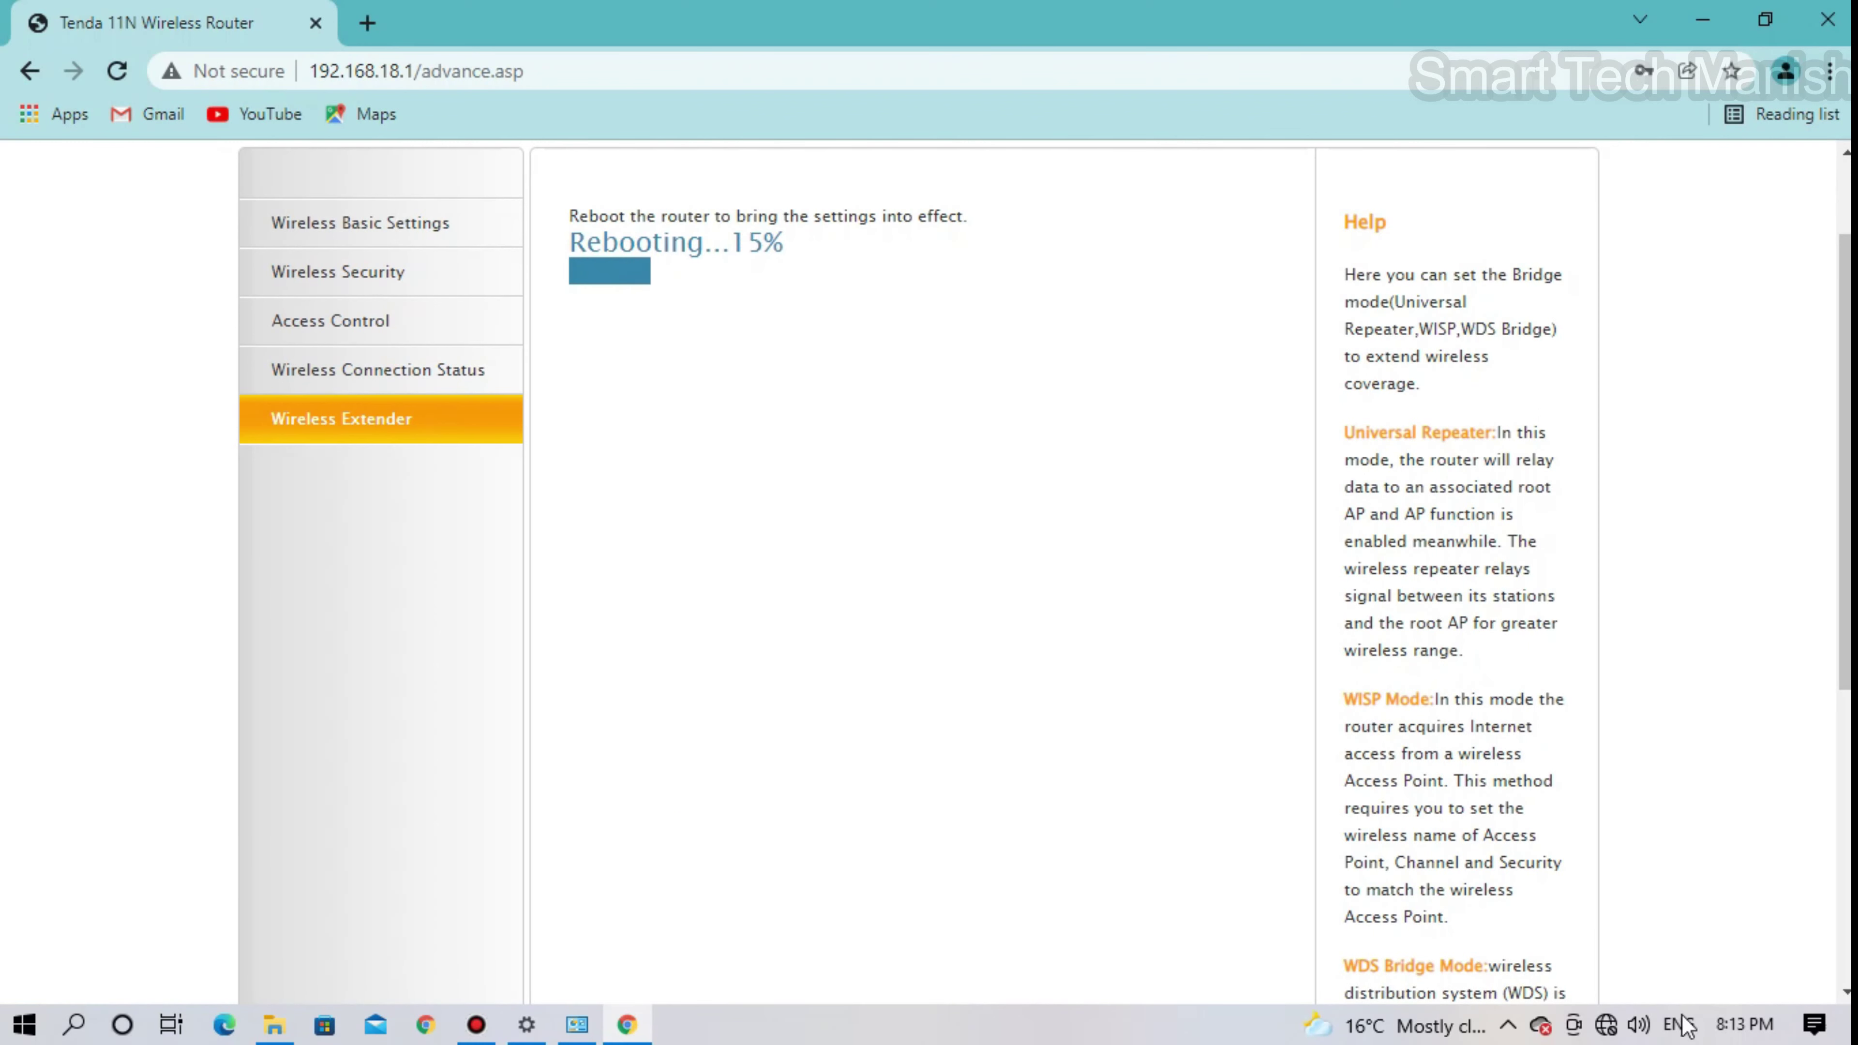
- Wait out the reboot until the wired Tenda_4264B8 connection shows Connected
{"action": "left_click", "coordinate": [1604, 1025]}
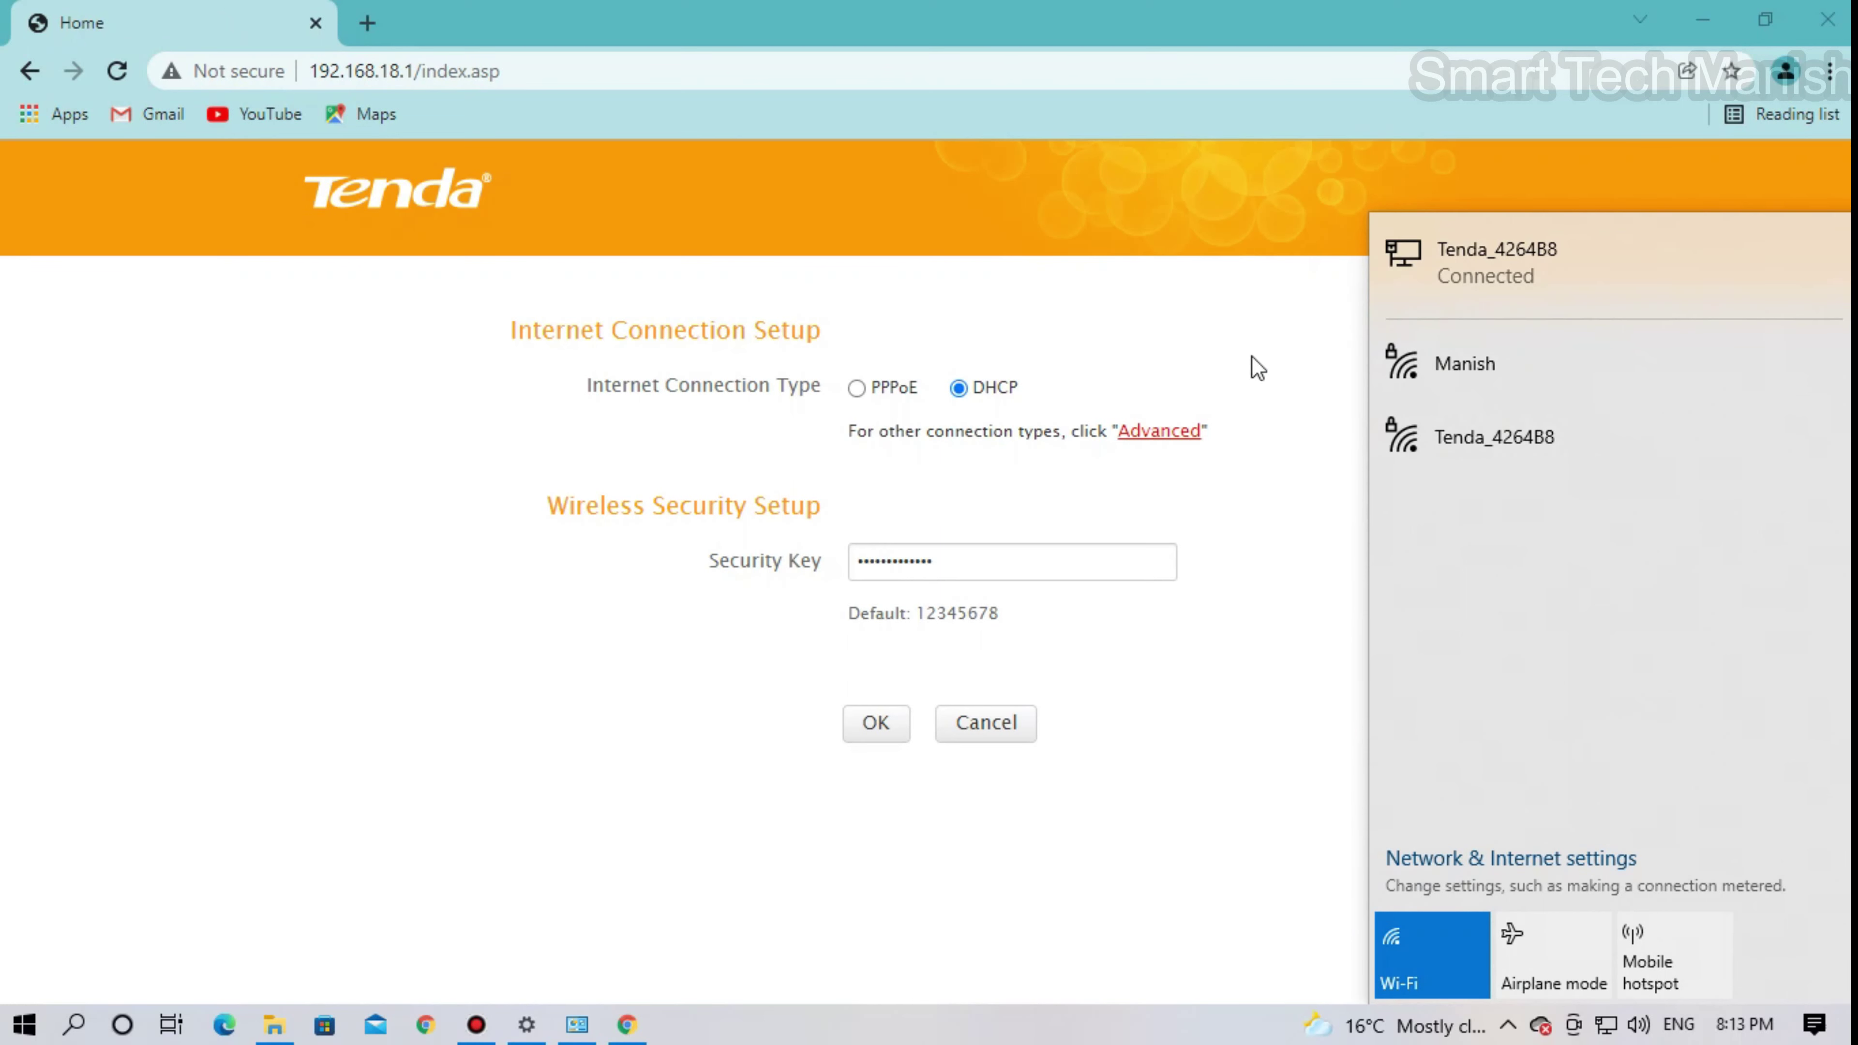
- Search Google for 'speed test' in a new browser tab
{"action": "left_click", "coordinate": [372, 30]}
{"action": "left_click", "coordinate": [369, 24]}
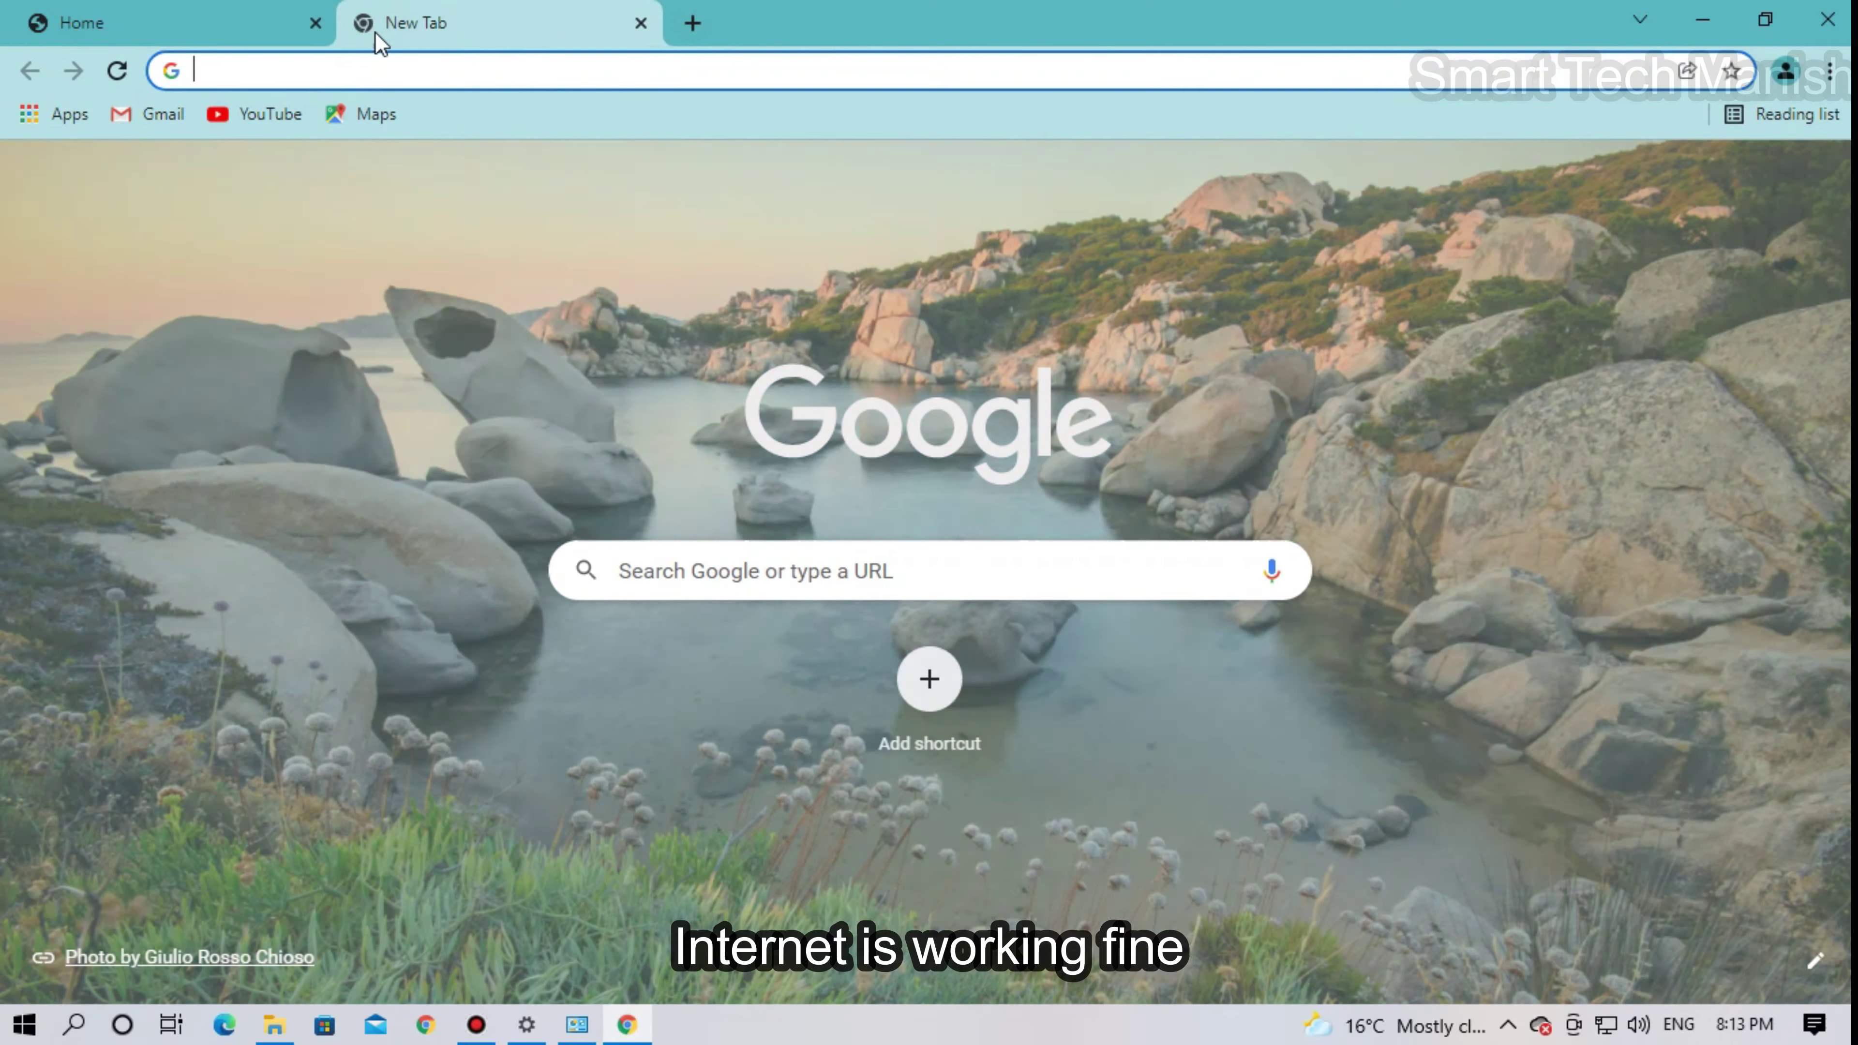
{"action": "type", "text": "spedd"}
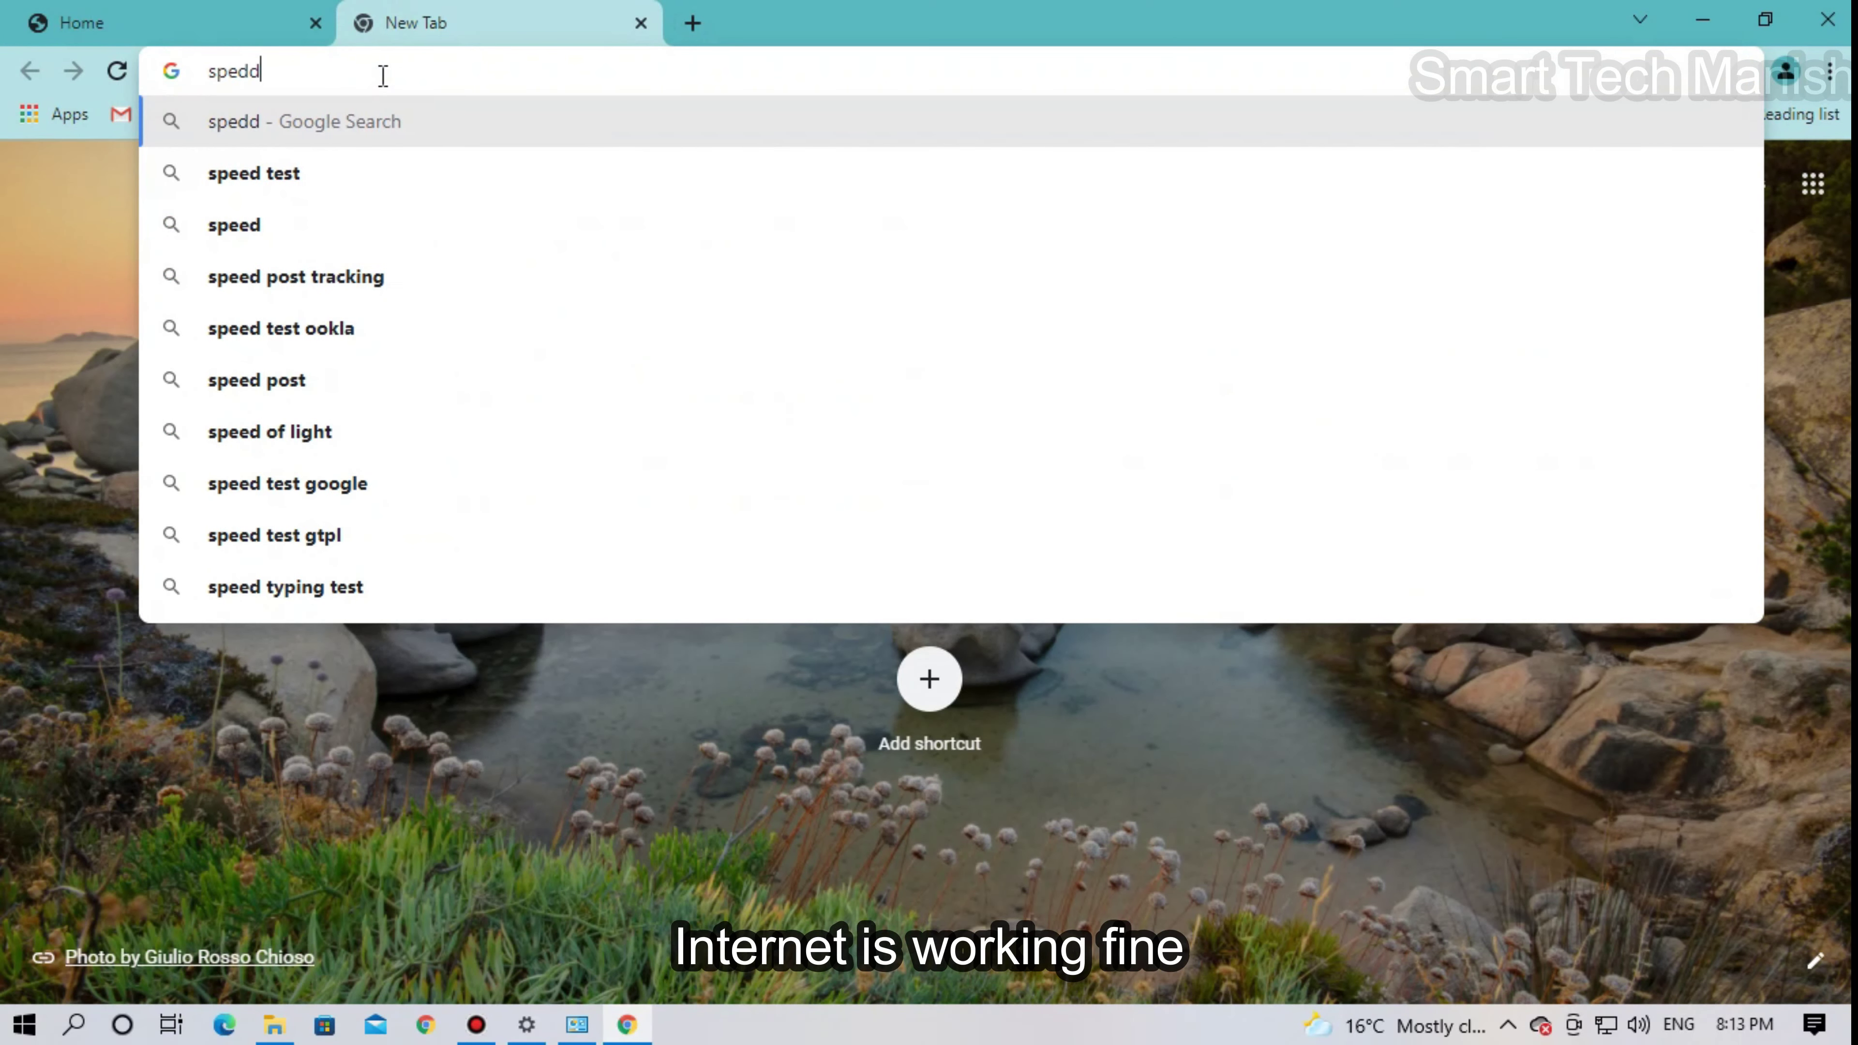
{"action": "key", "text": "BackSpace"}
{"action": "key", "text": "BackSpace"}
{"action": "type", "text": "ed"}
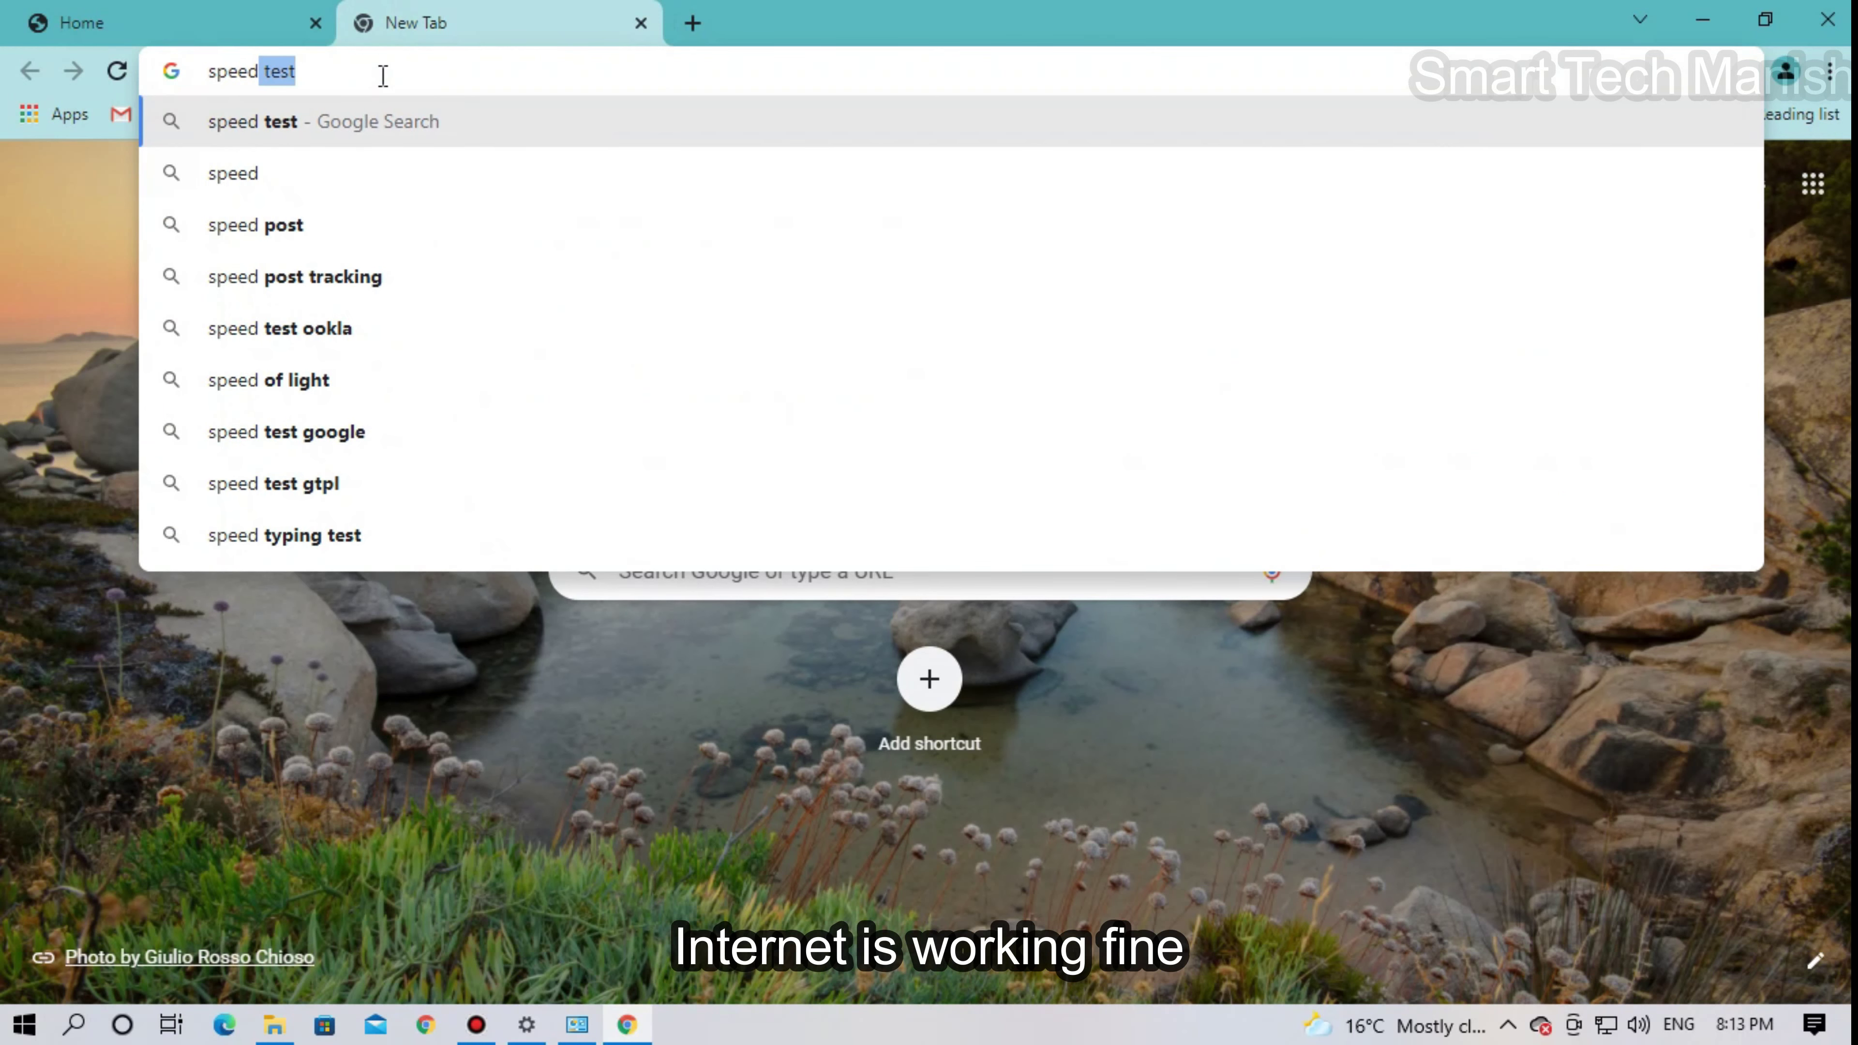
{"action": "key", "text": "Return"}
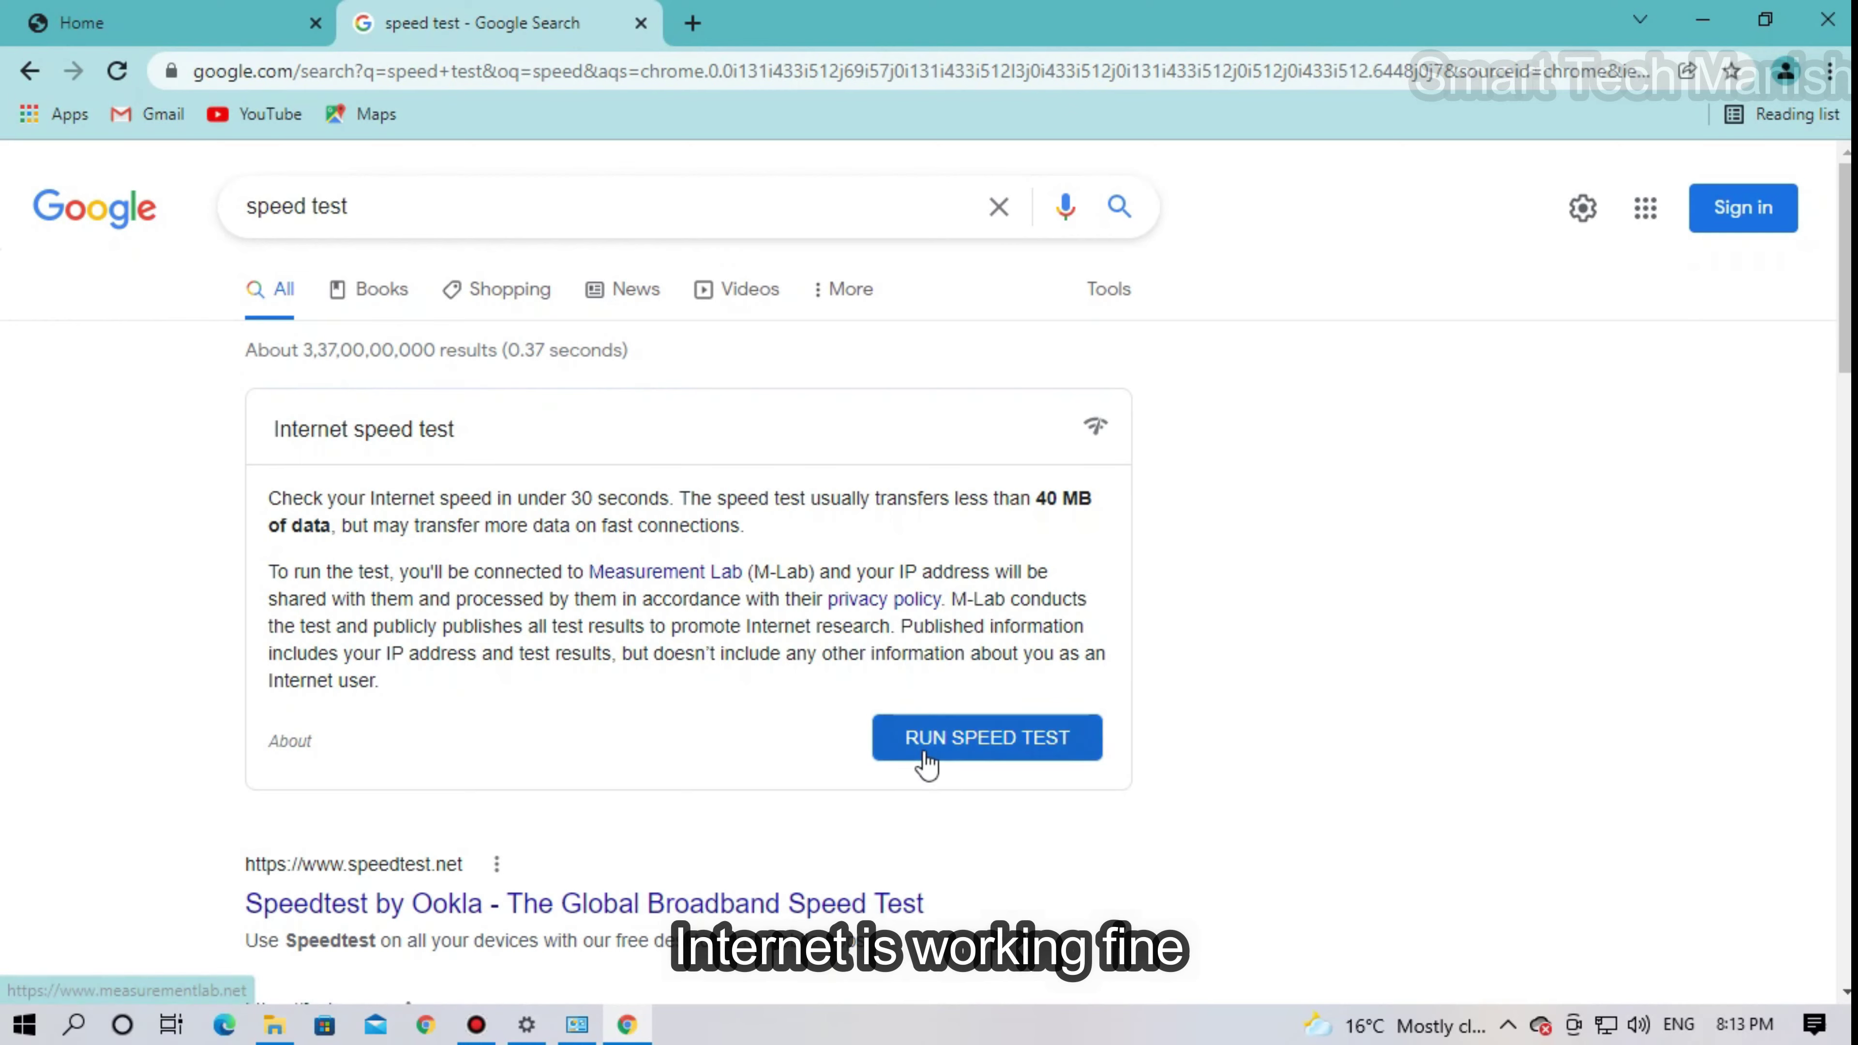
- Run the speed test (37.9 Mbps down, 17.9 Mbps up), then minimise Chrome
{"action": "left_click", "coordinate": [926, 739]}
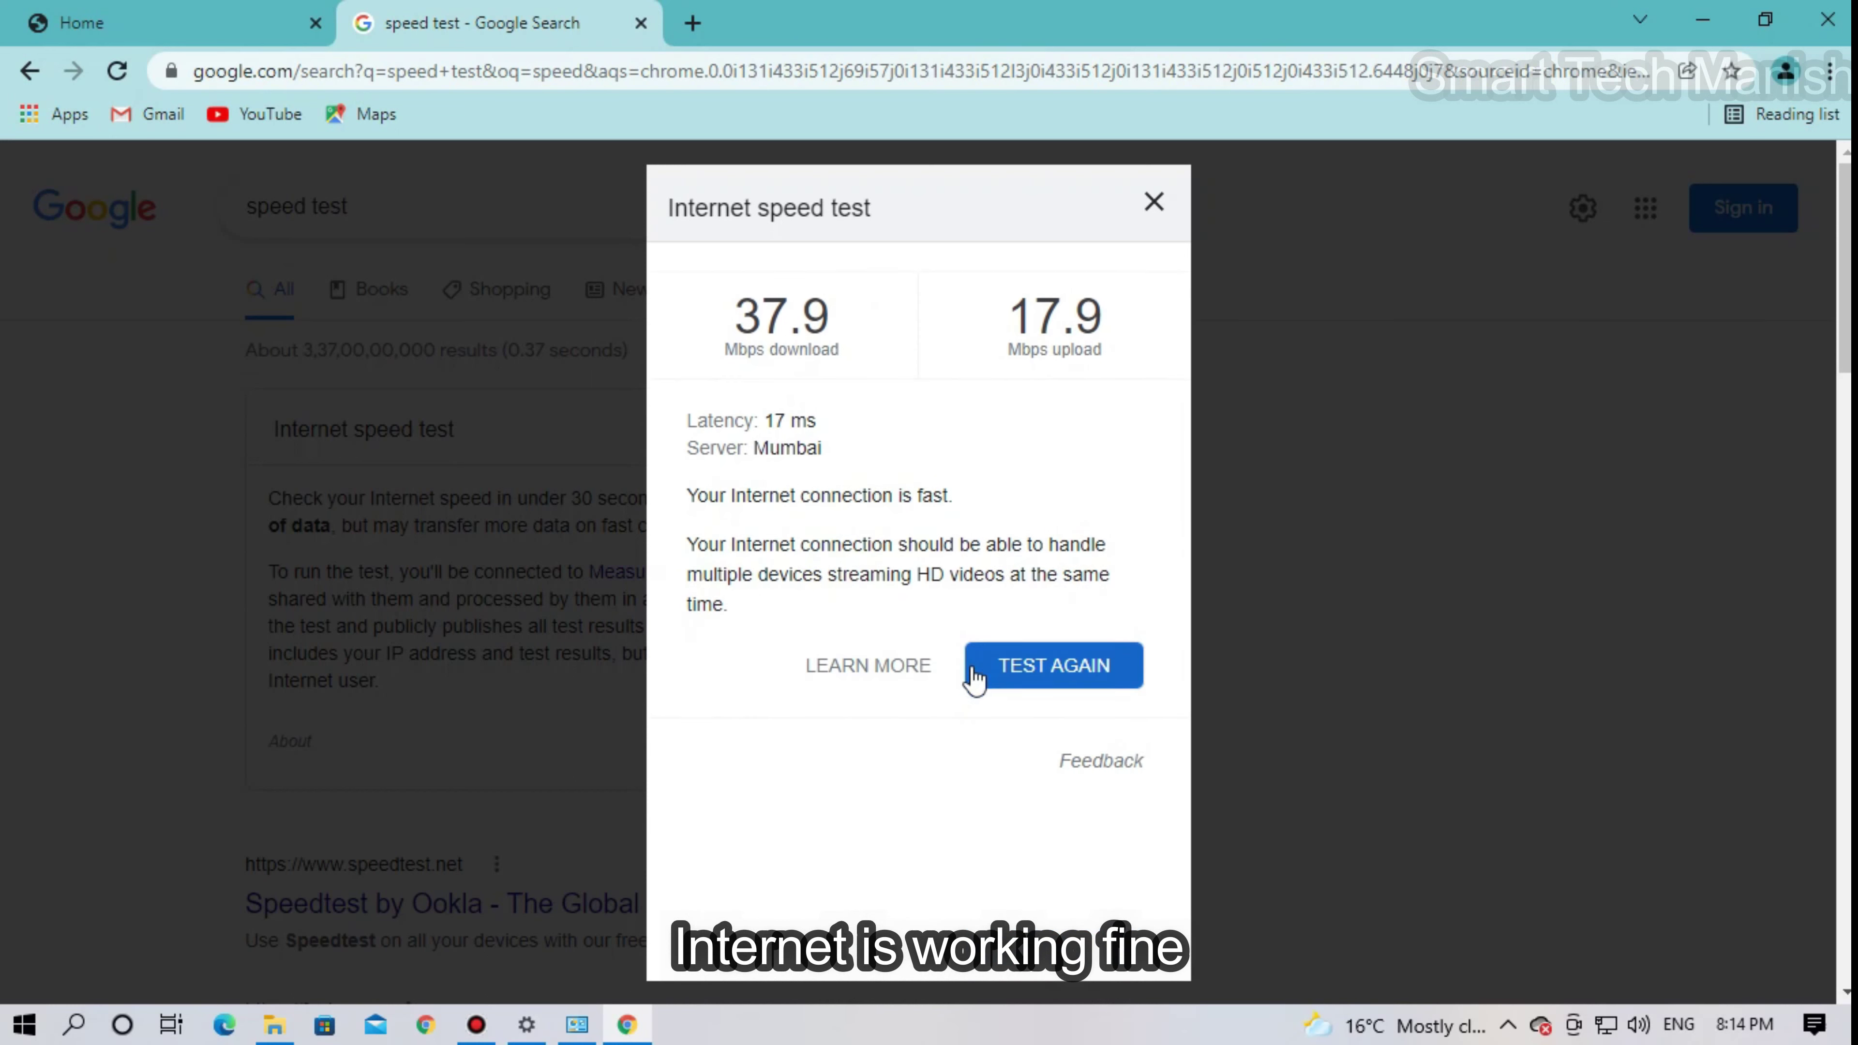
{"action": "left_click", "coordinate": [1155, 206]}
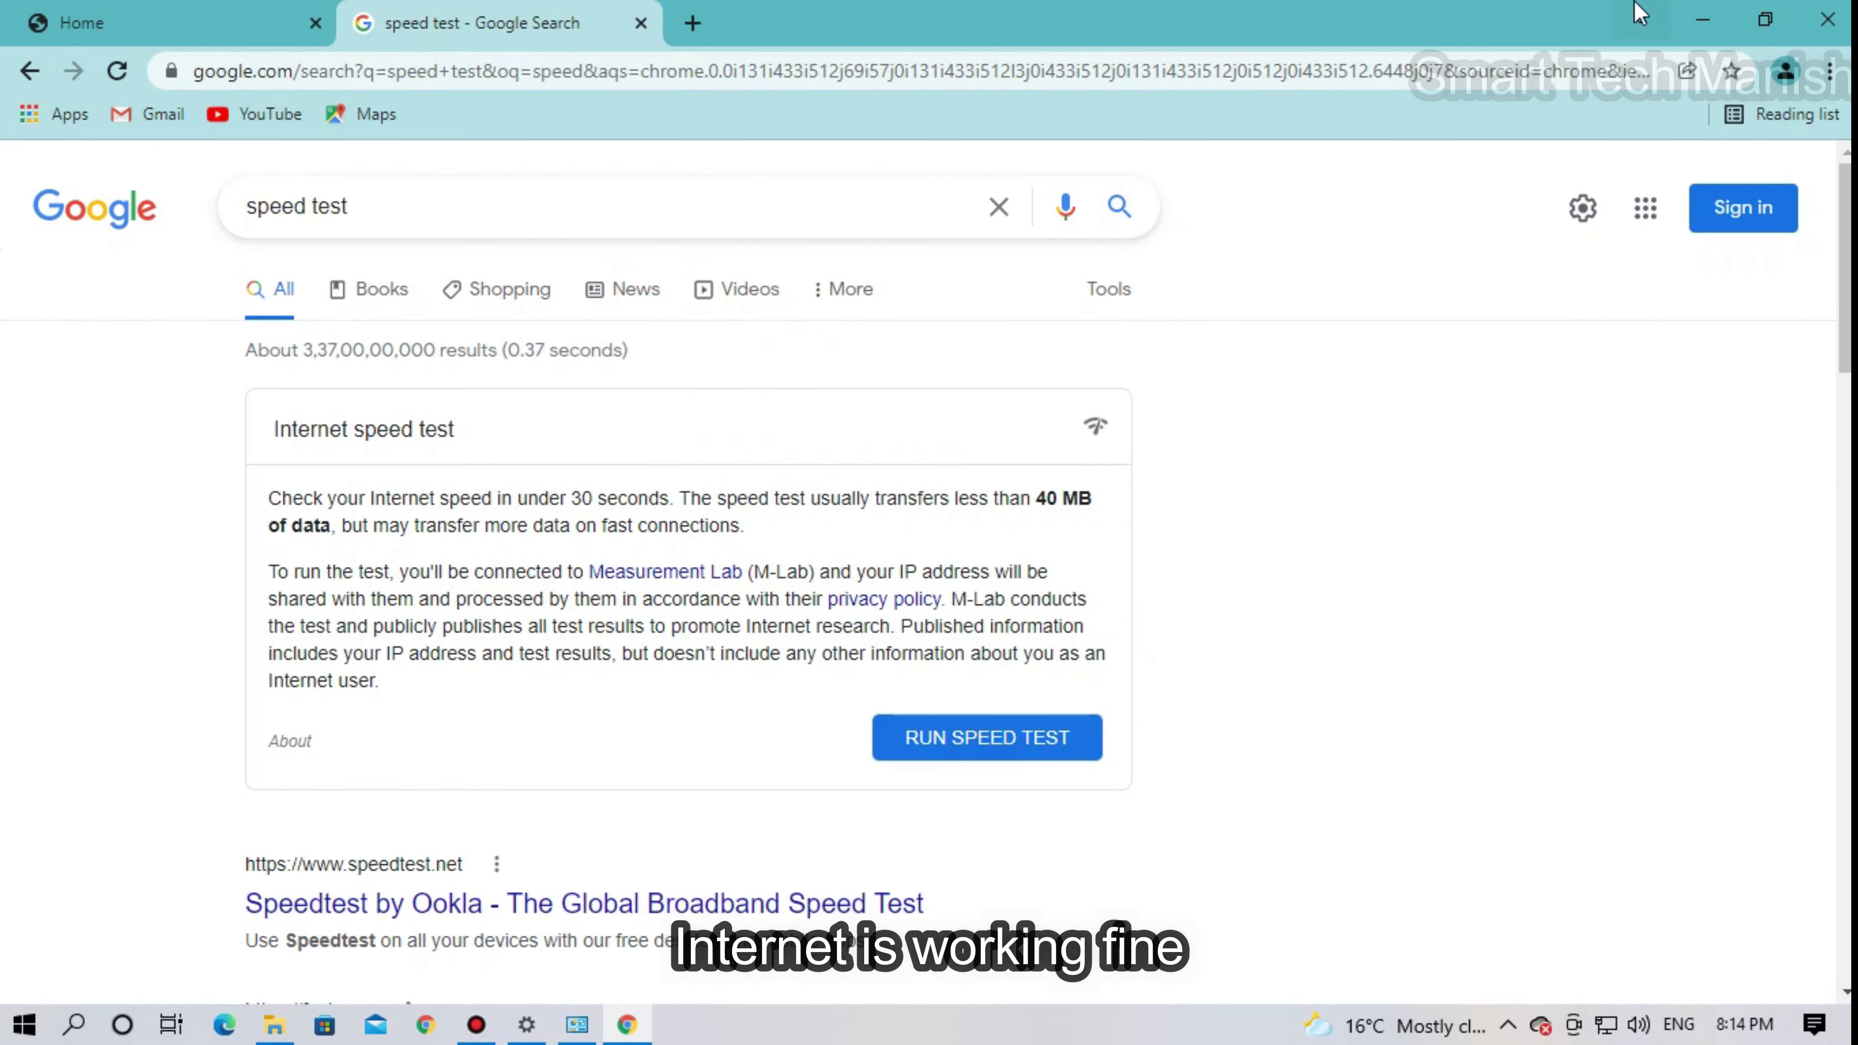
{"action": "left_click", "coordinate": [1698, 13]}
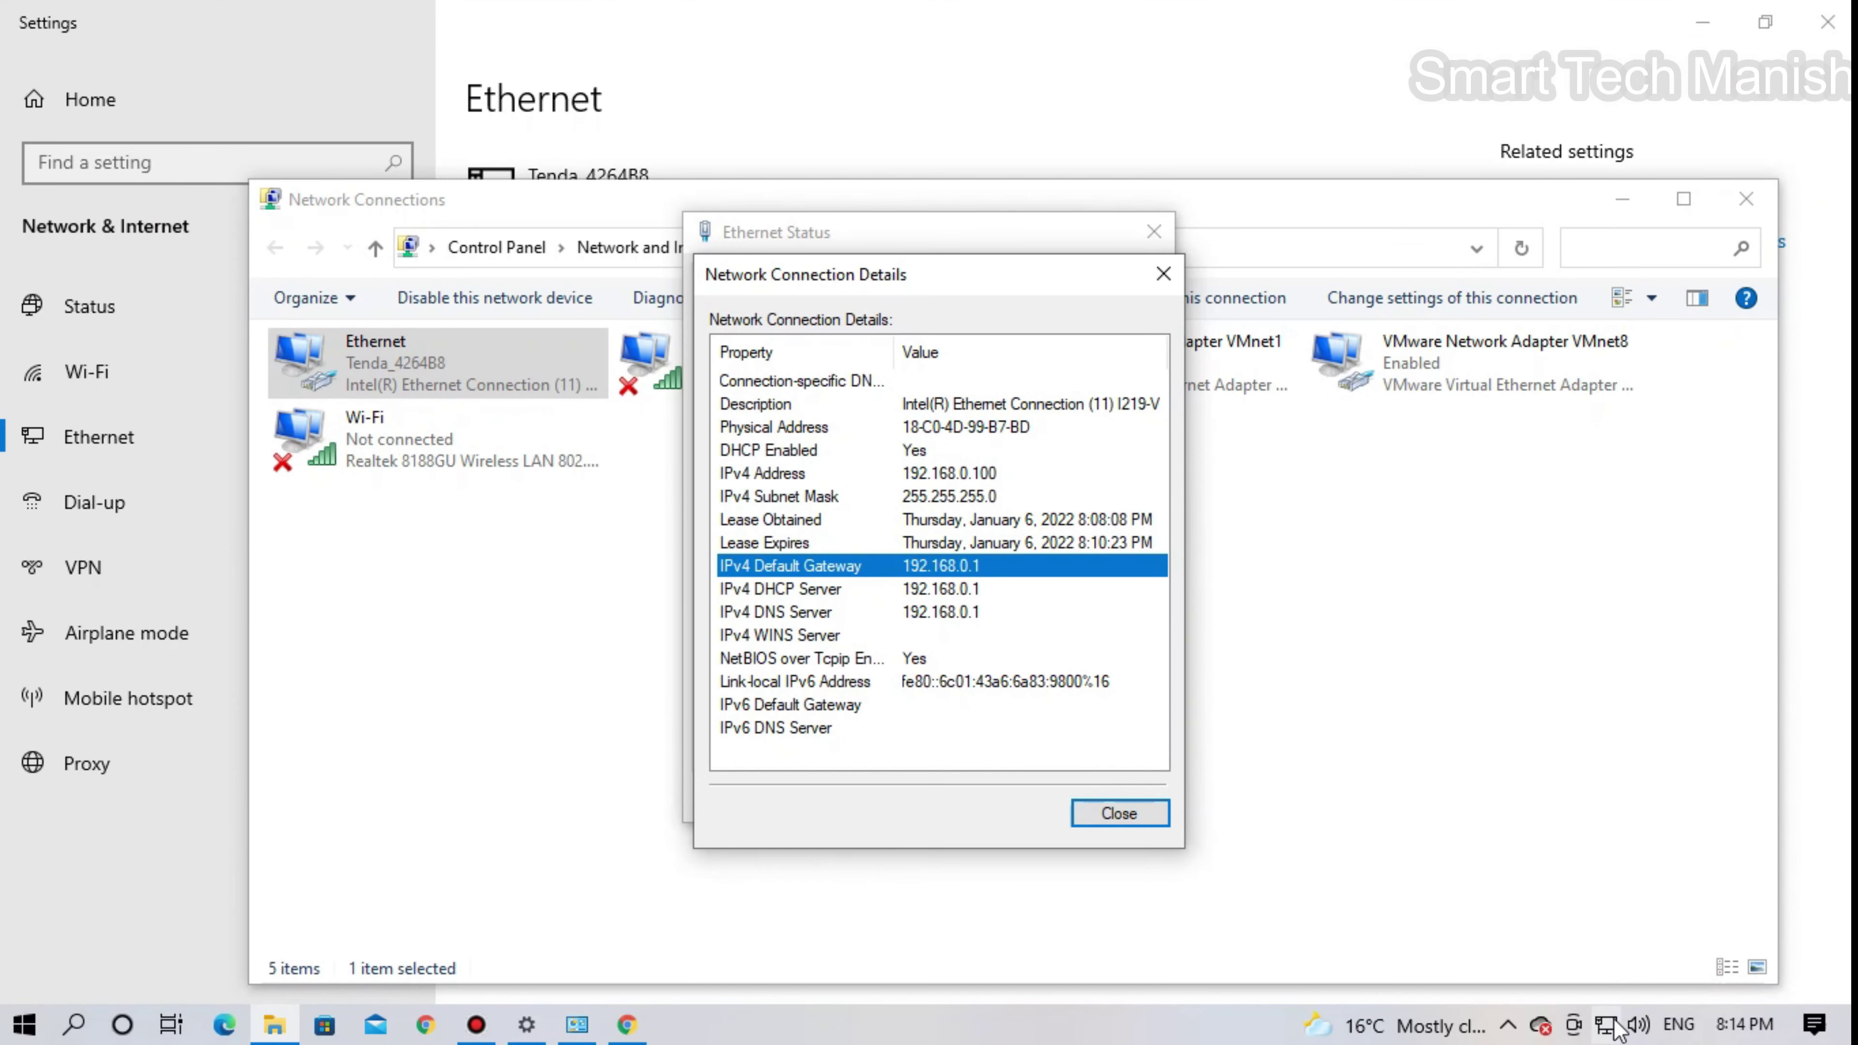
- Close the Network Connection Details and Ethernet Status dialogs
{"action": "left_click", "coordinate": [1609, 1025]}
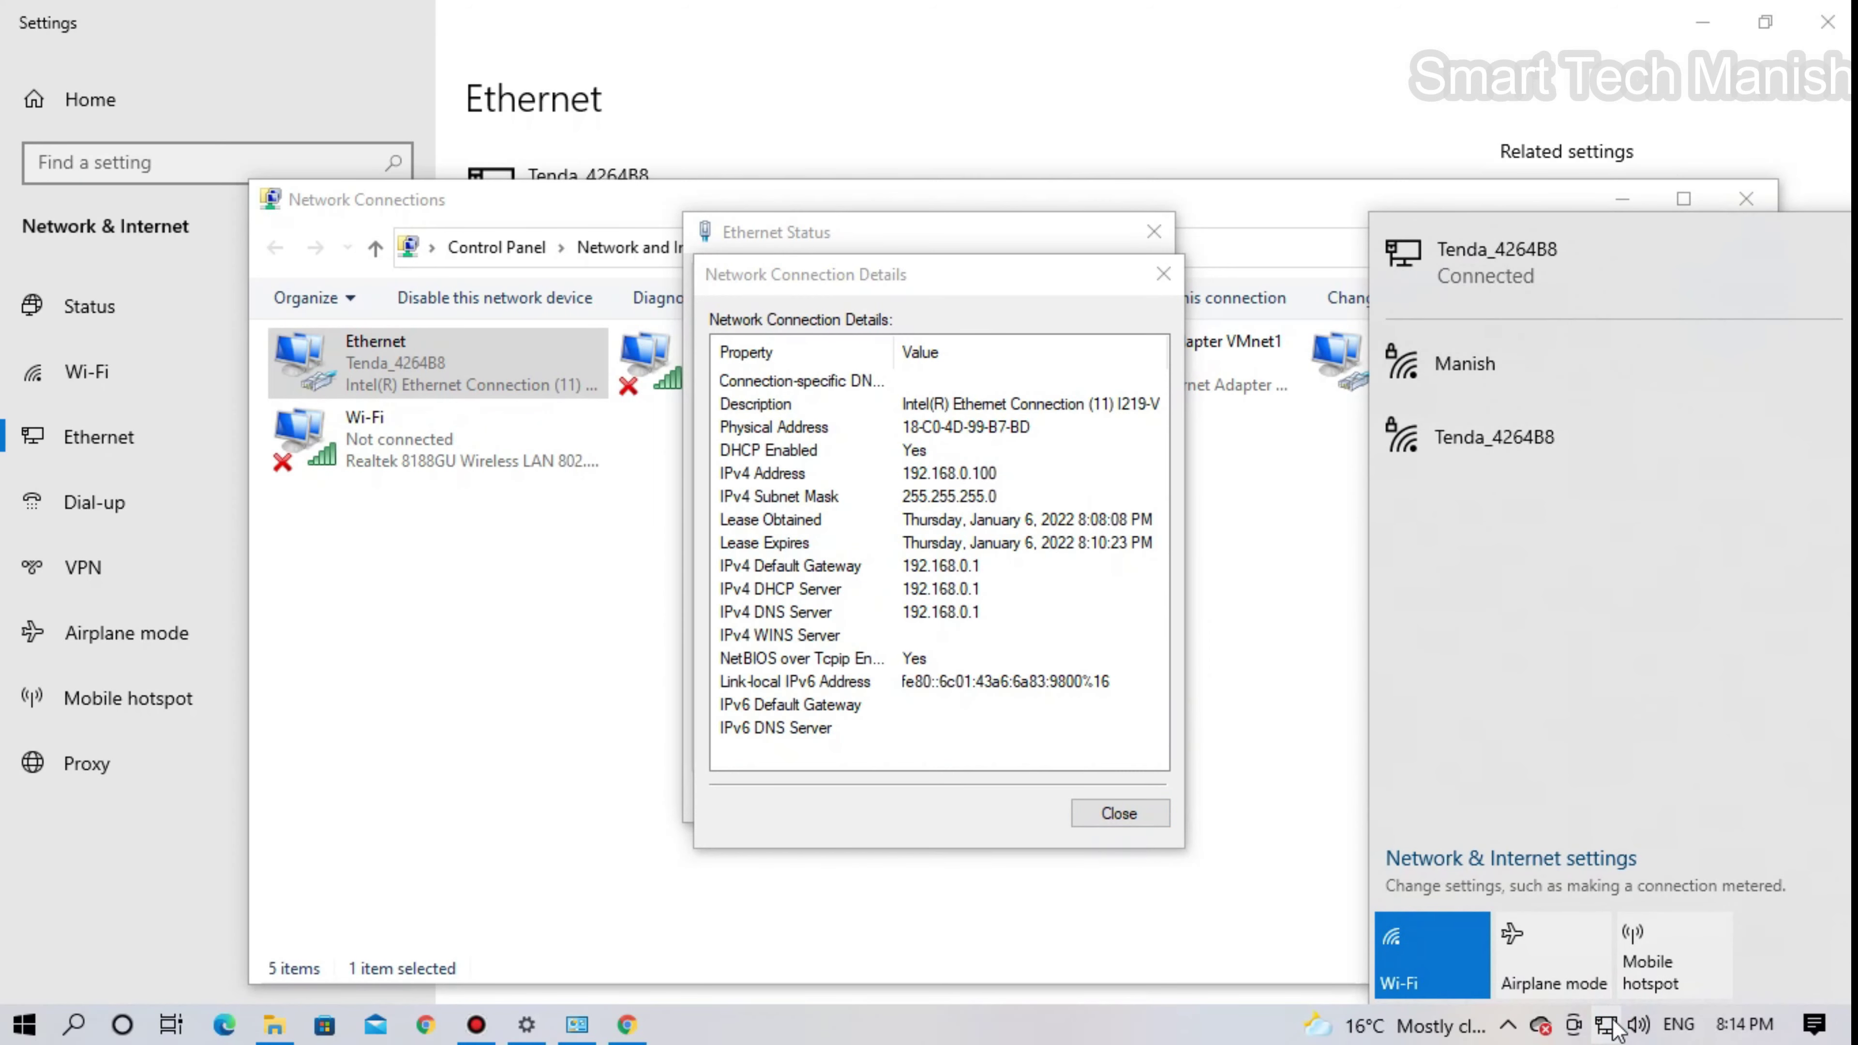
{"action": "left_click", "coordinate": [1610, 1024]}
{"action": "left_click", "coordinate": [1119, 814]}
{"action": "left_click", "coordinate": [1126, 796]}
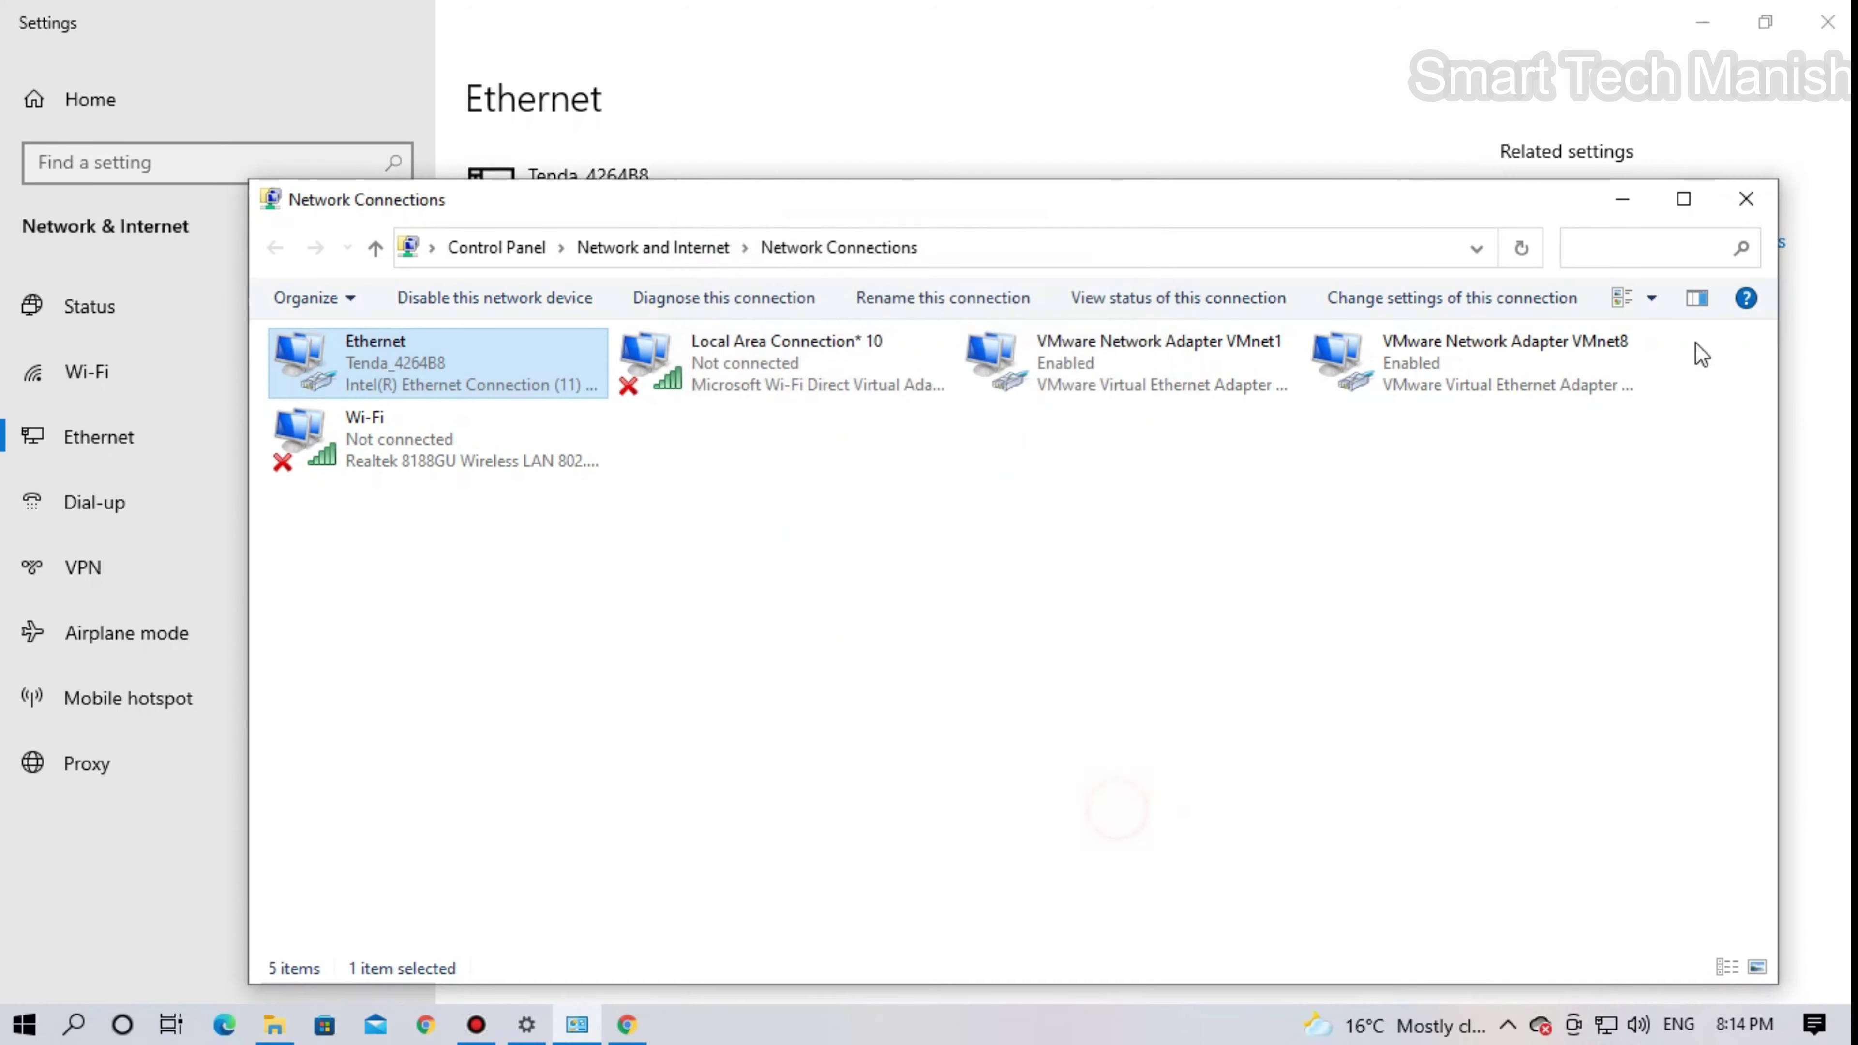
- Close the Network Connections window and the Settings window
{"action": "left_click", "coordinate": [1683, 198]}
{"action": "left_click", "coordinate": [1827, 15]}
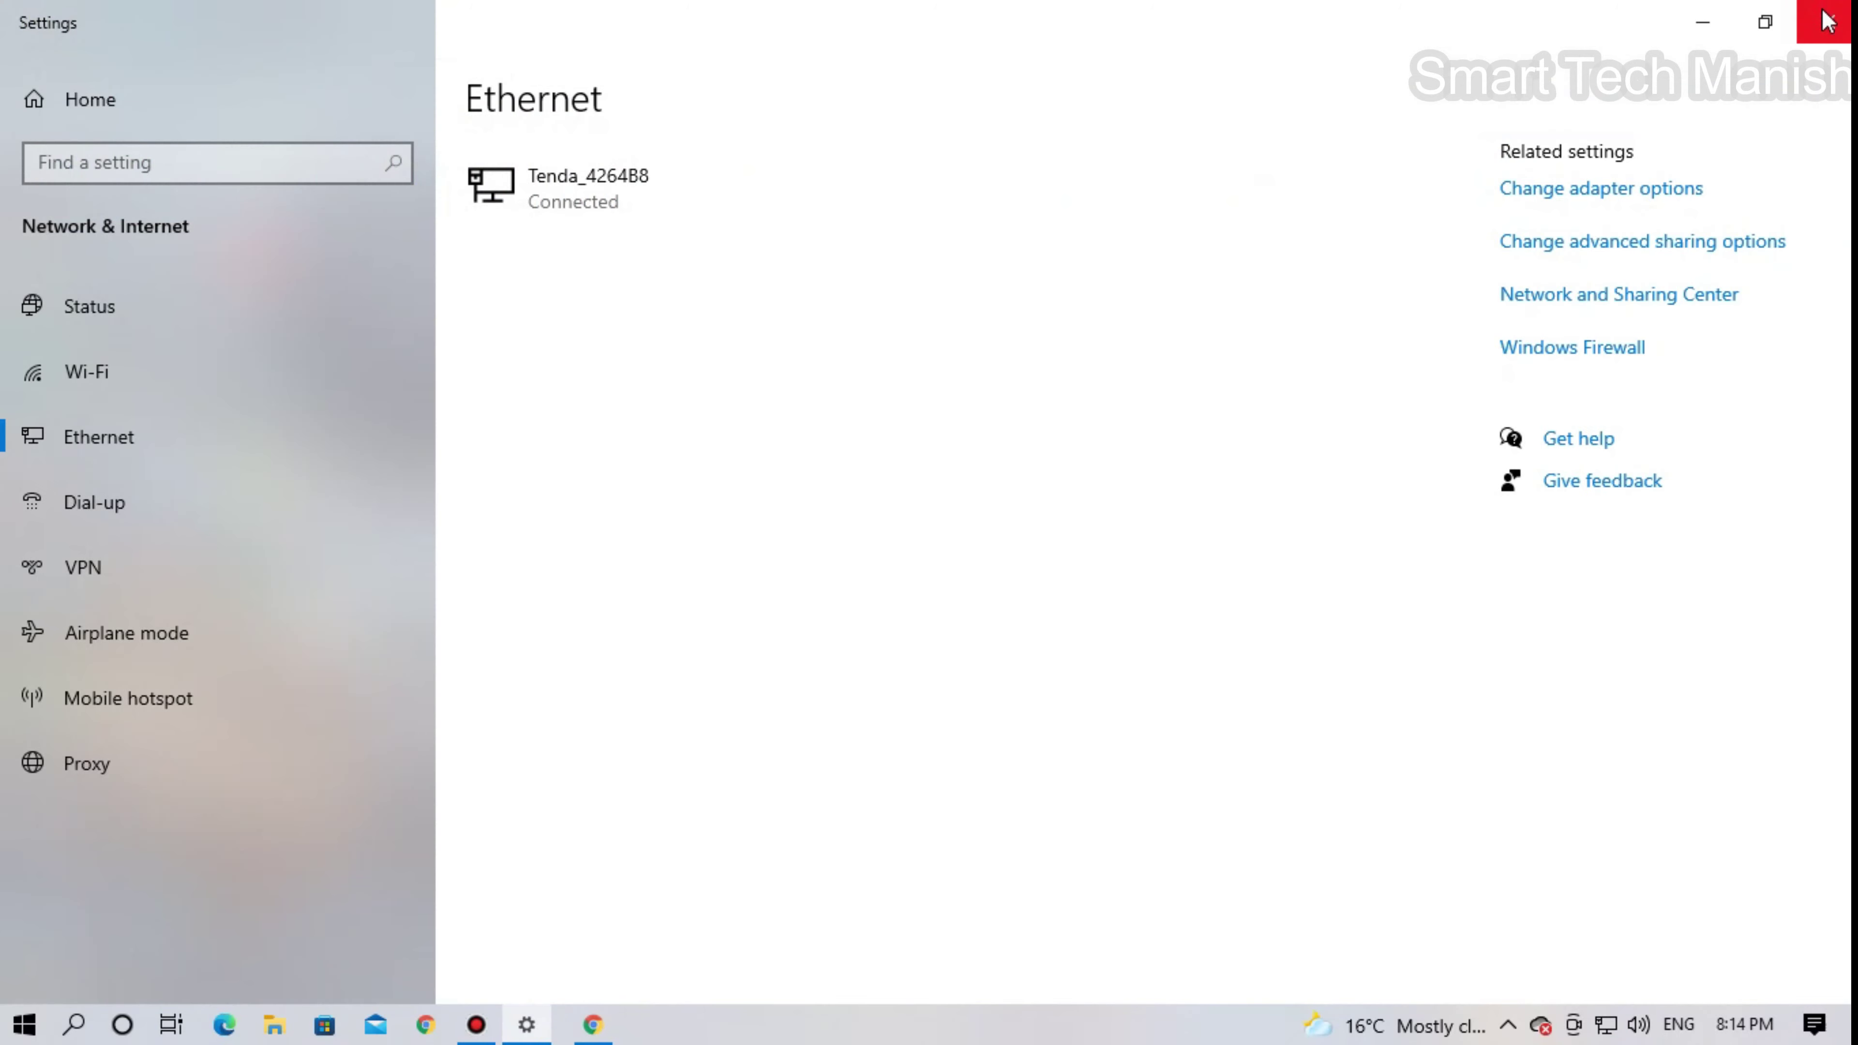
{"action": "left_click", "coordinate": [1827, 22]}
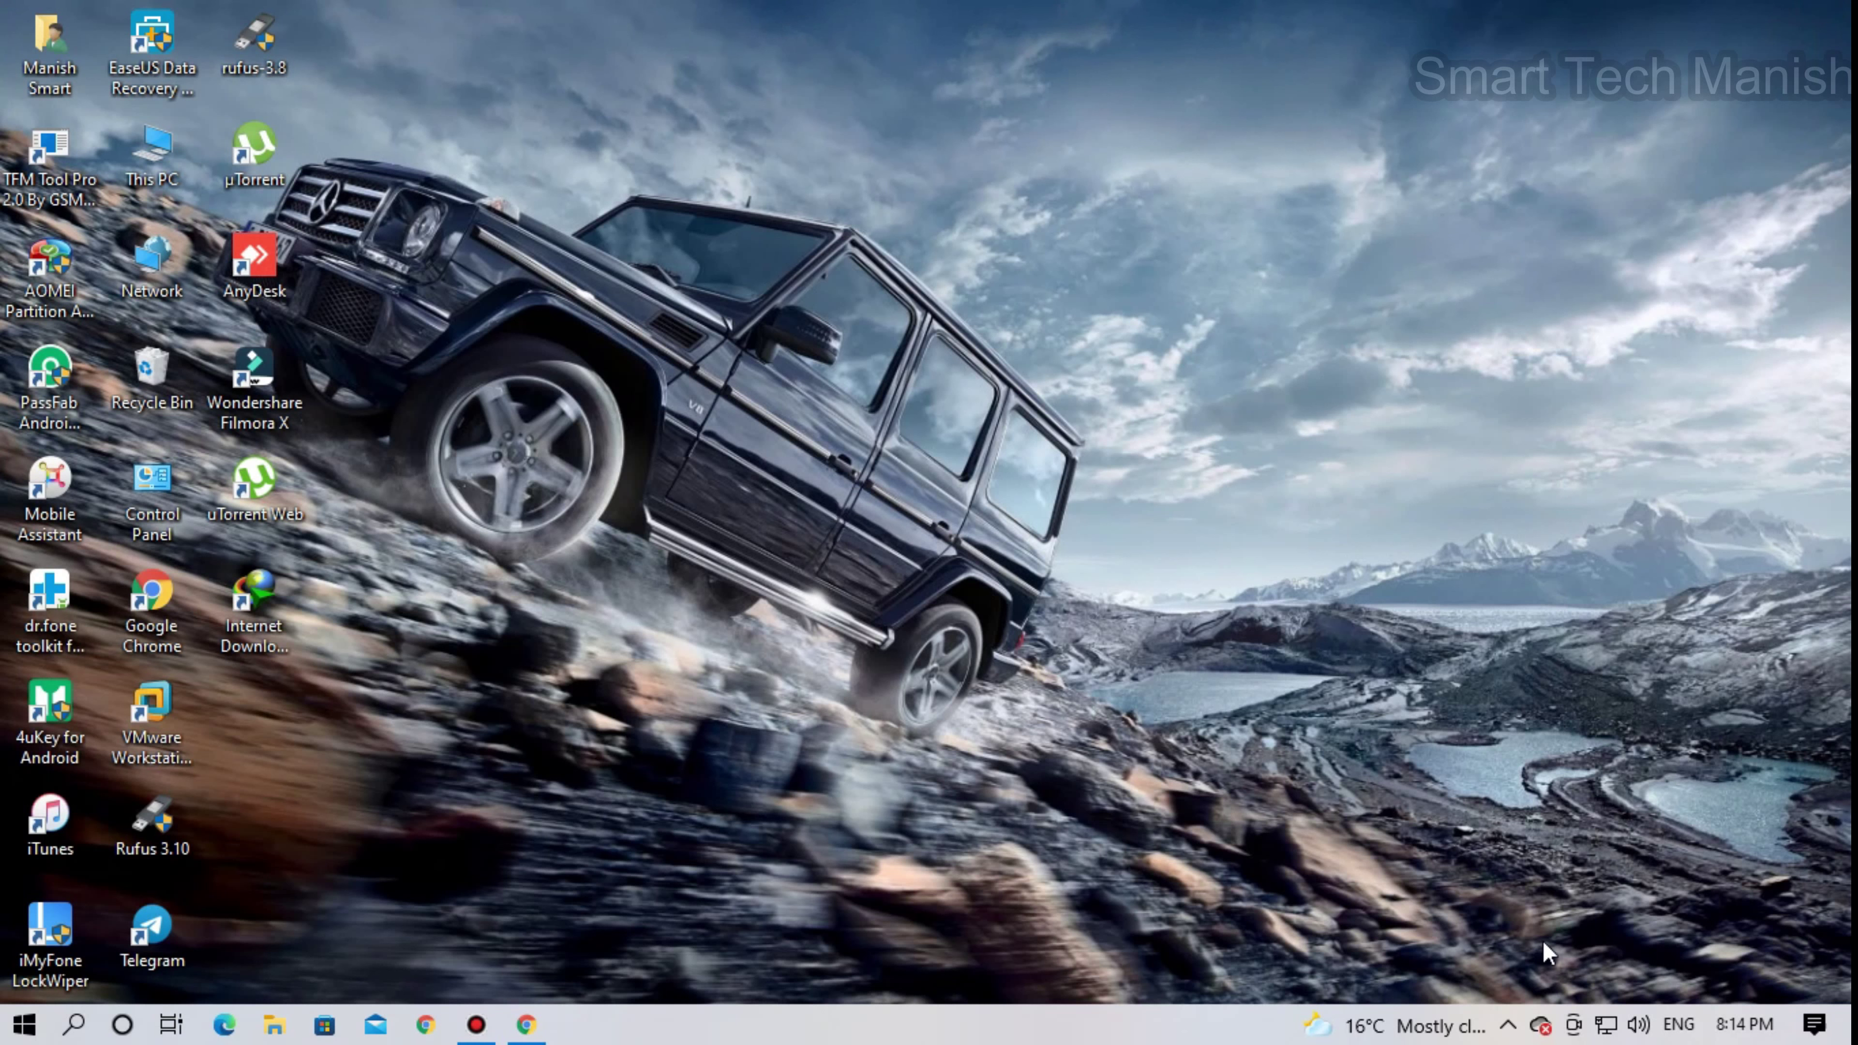
- Join the Tenda_4264B8 Wi-Fi network with its security key, allowing the PC to be discoverable
{"action": "left_click", "coordinate": [1605, 1024]}
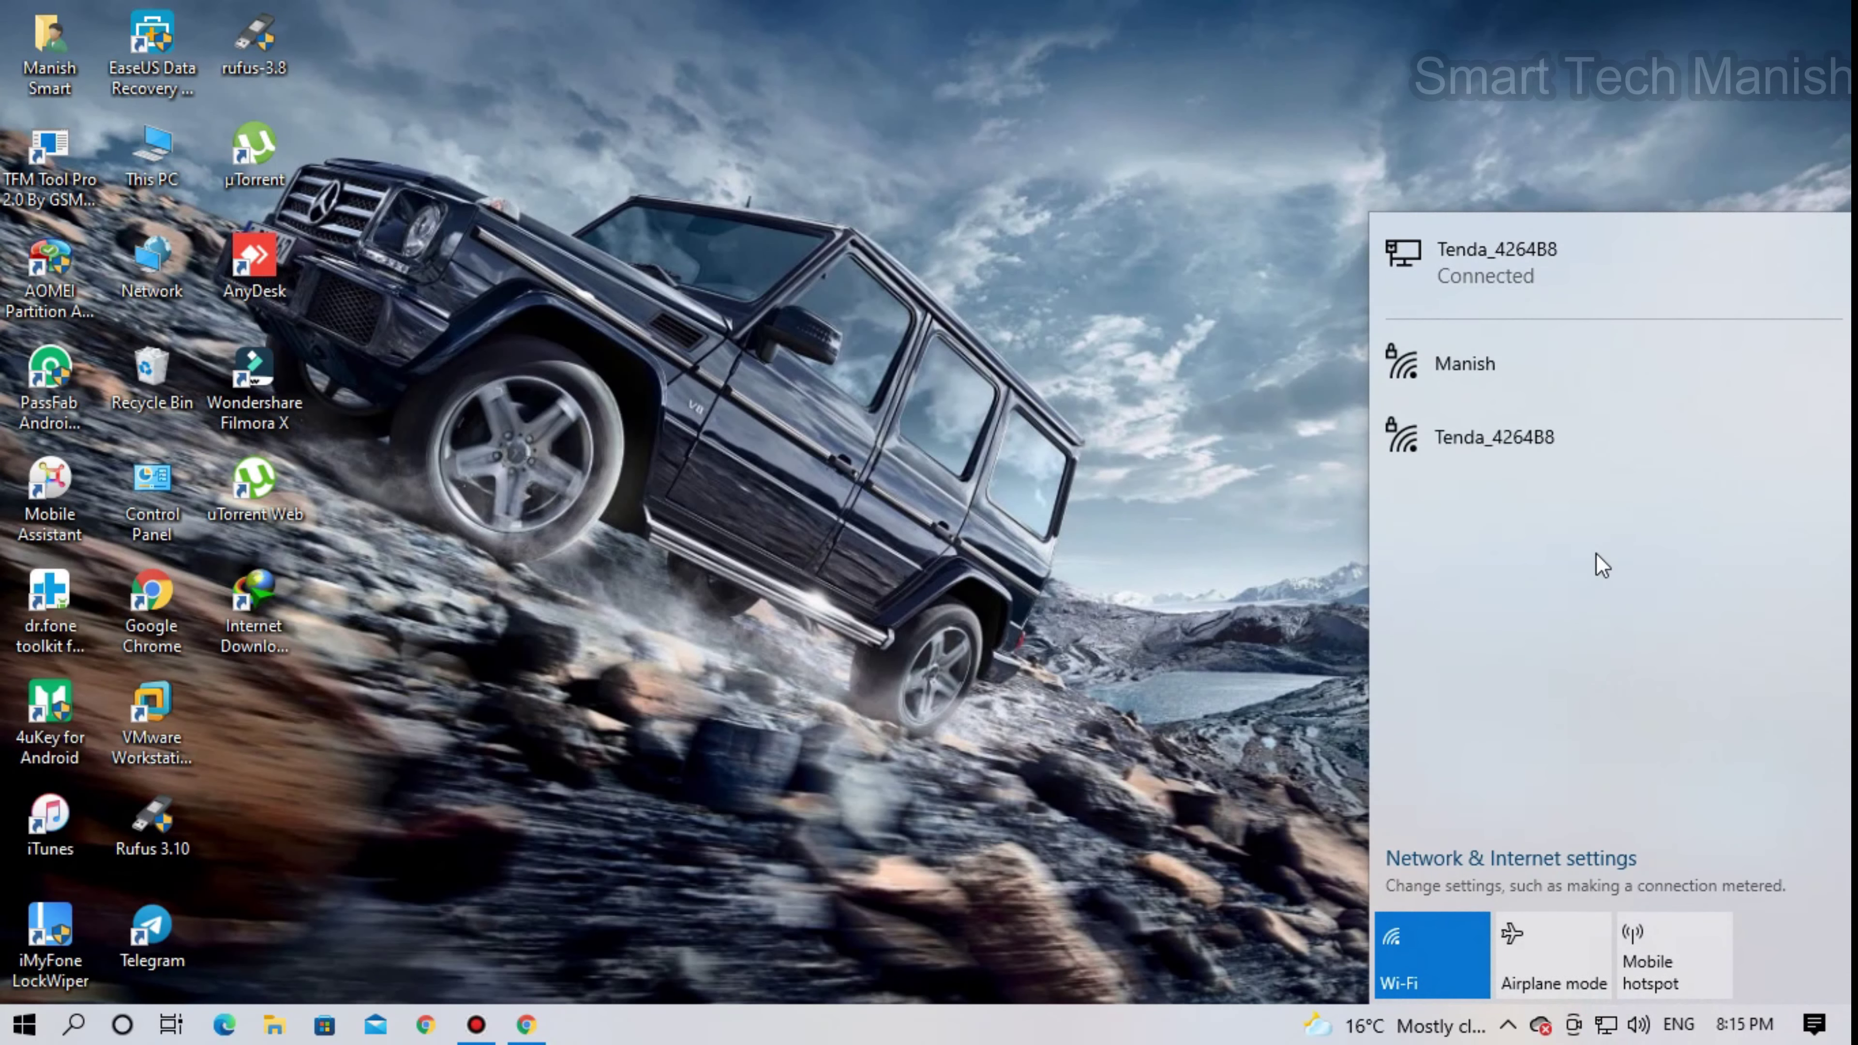
{"action": "left_click", "coordinate": [1521, 461]}
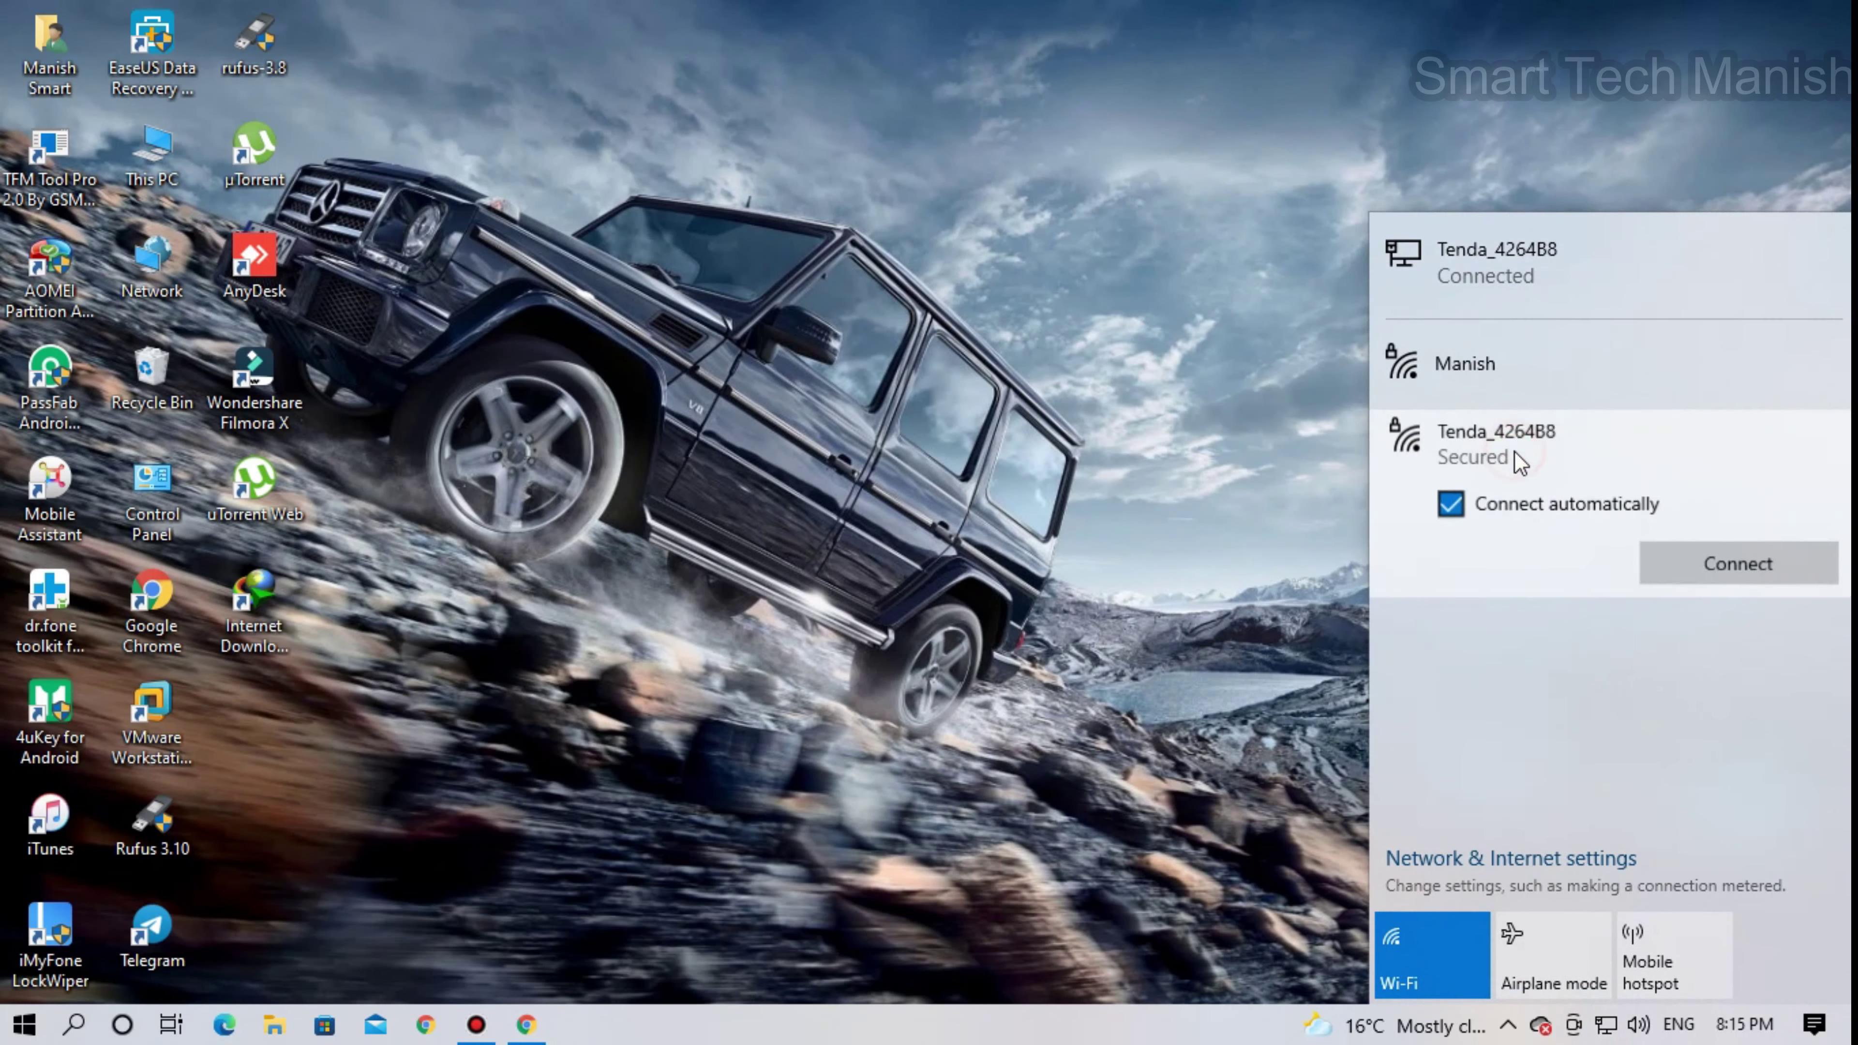
{"action": "left_click", "coordinate": [1710, 569]}
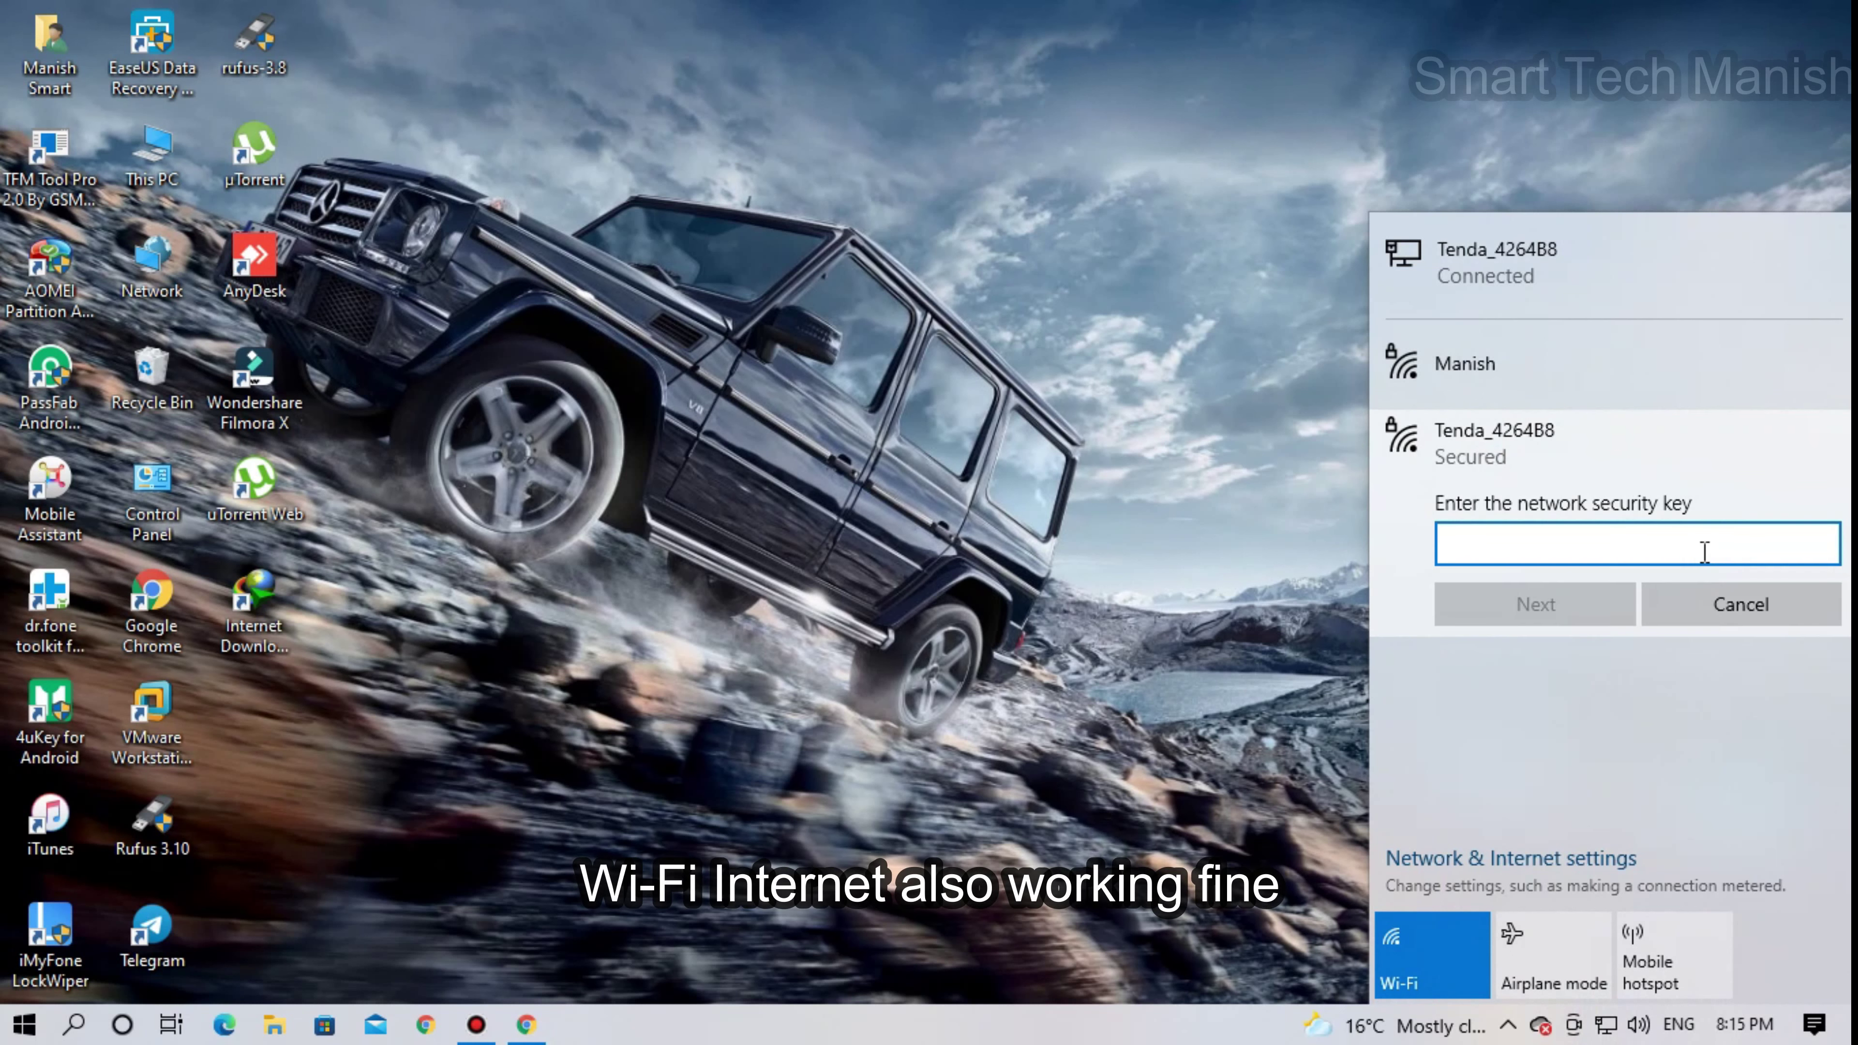
{"action": "type", "text": "•••••••"}
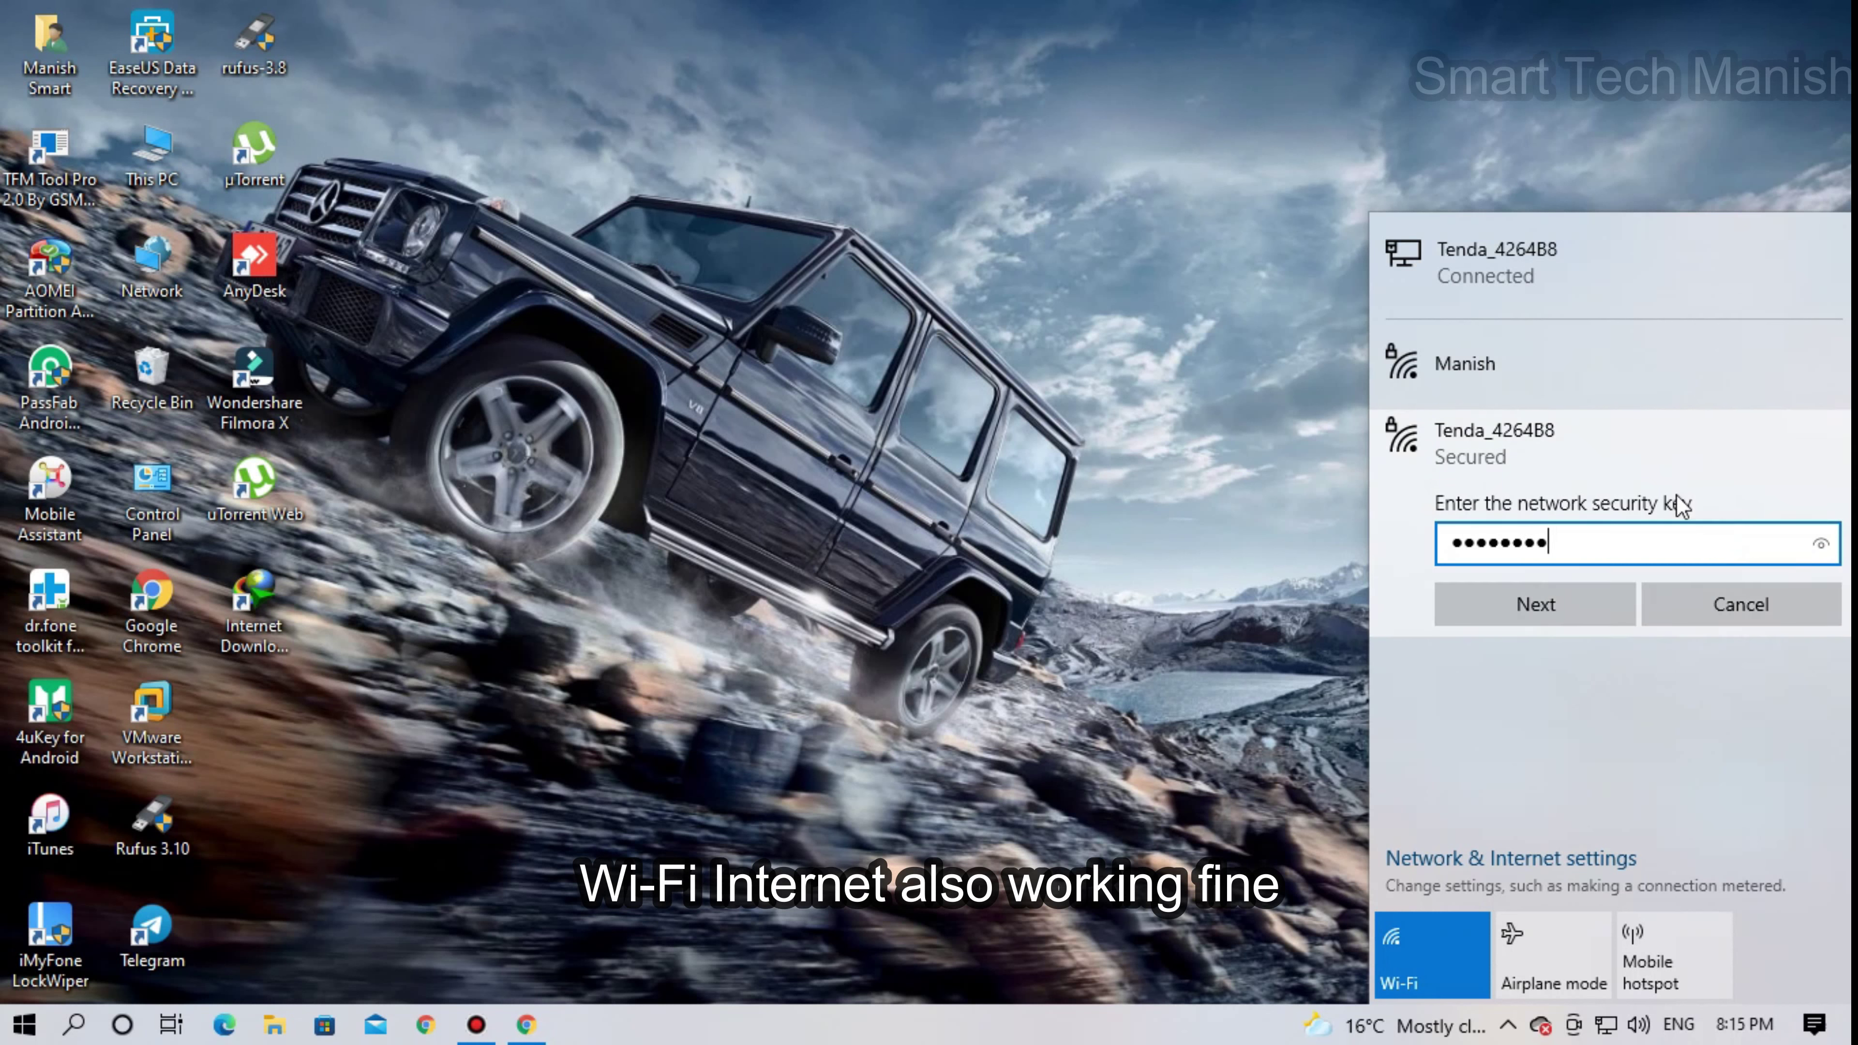
{"action": "left_click_drag", "start_coordinate": [1821, 543], "coordinate": [1820, 543]}
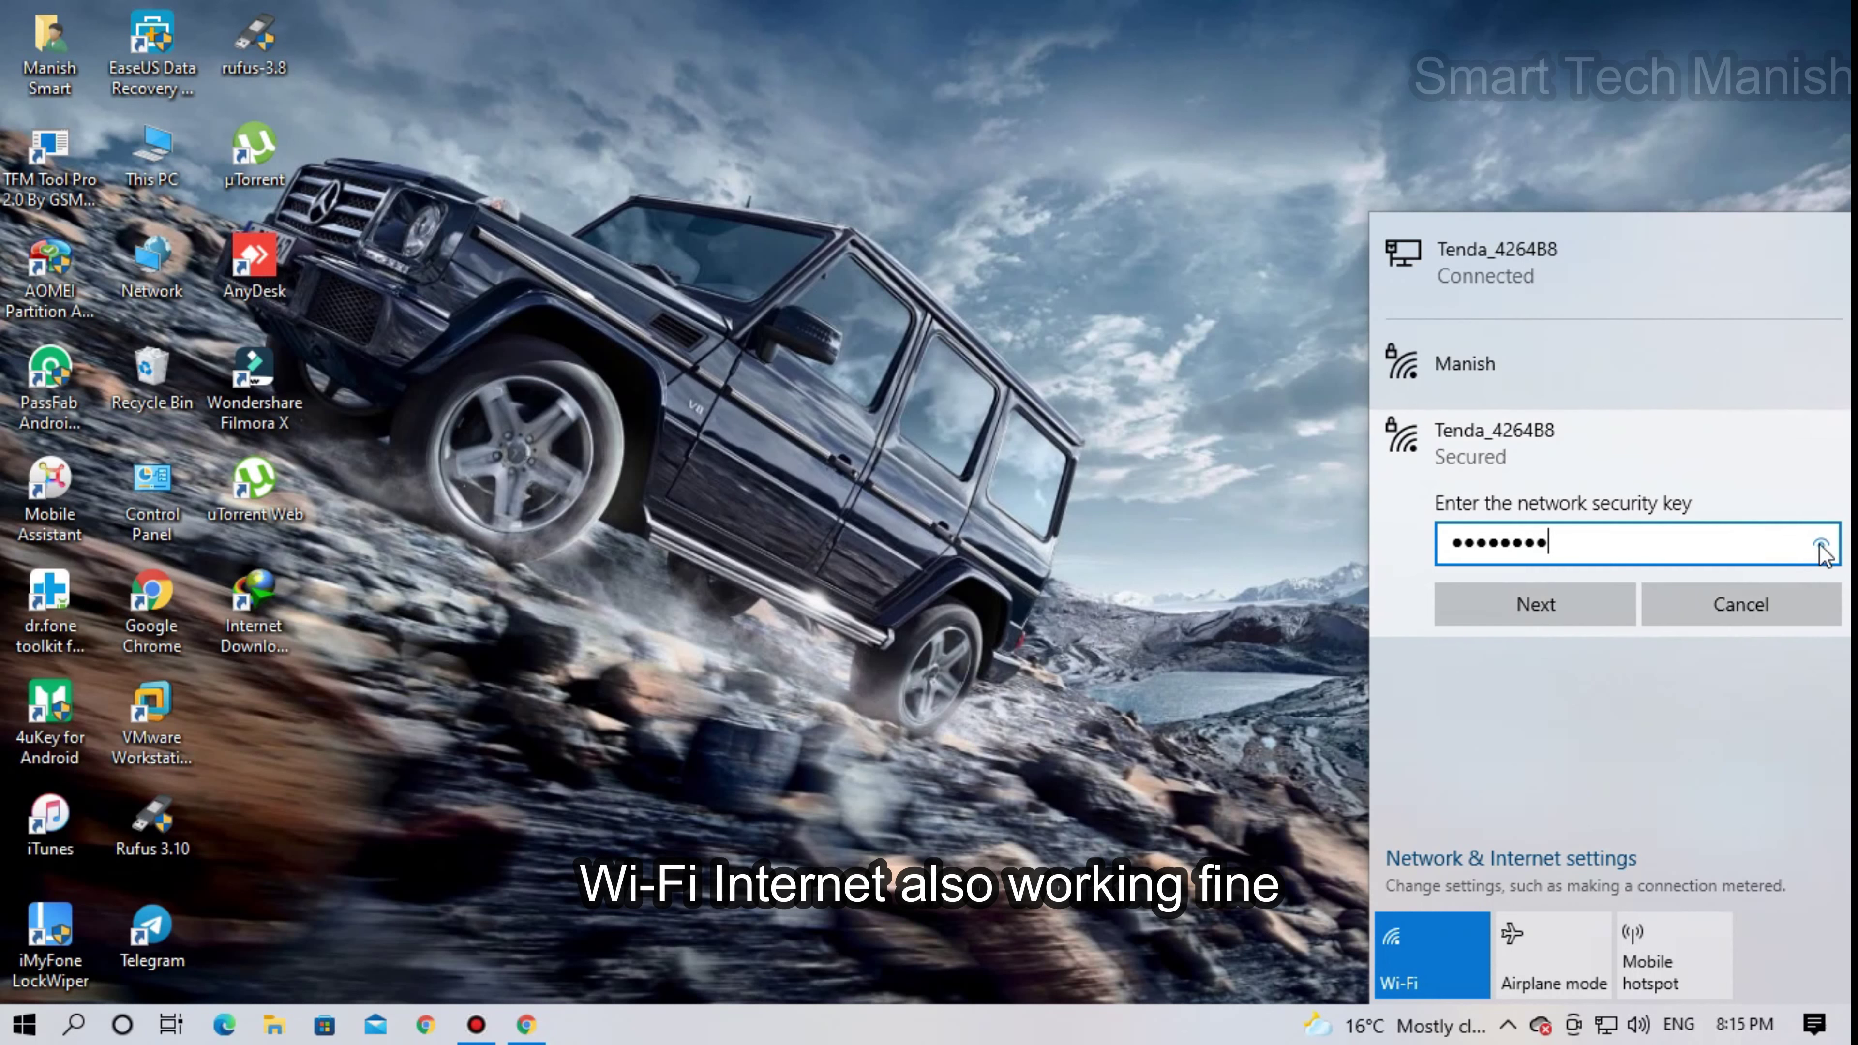
{"action": "left_click", "coordinate": [1543, 611]}
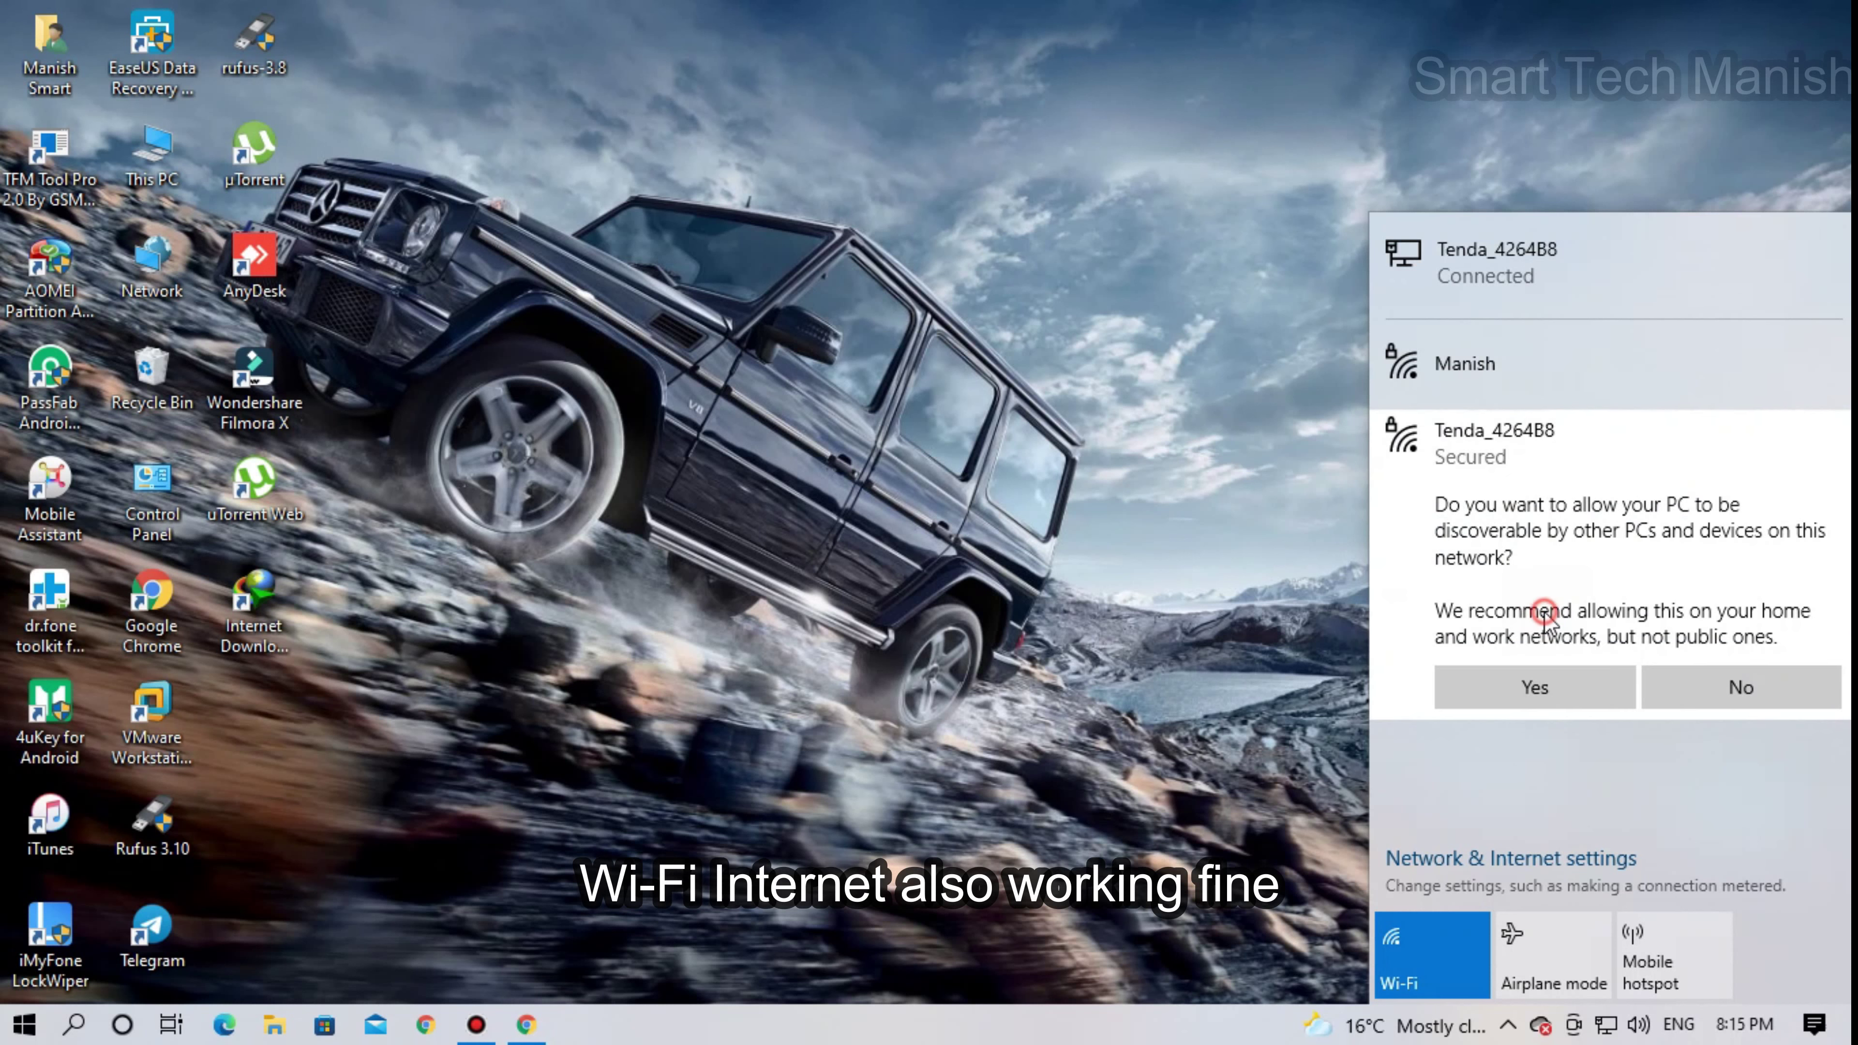
{"action": "left_click", "coordinate": [1536, 687]}
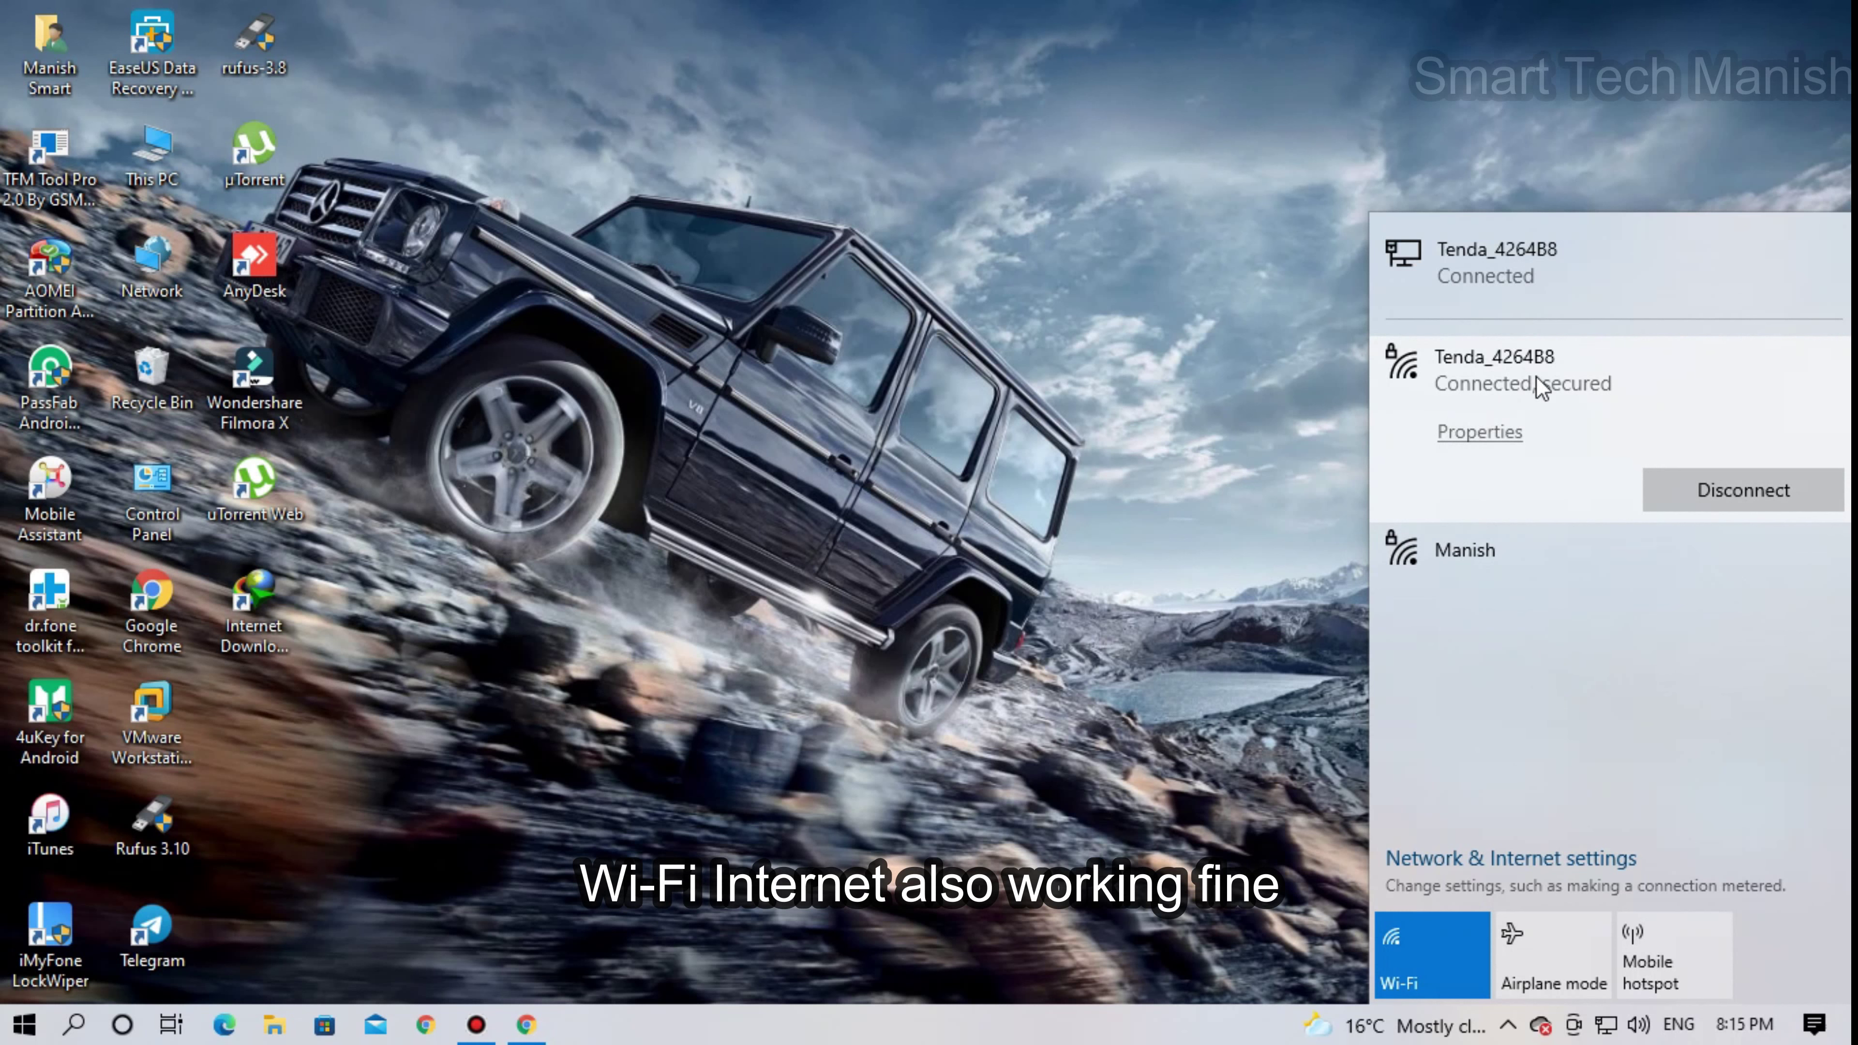
{"action": "left_click", "coordinate": [1228, 370]}
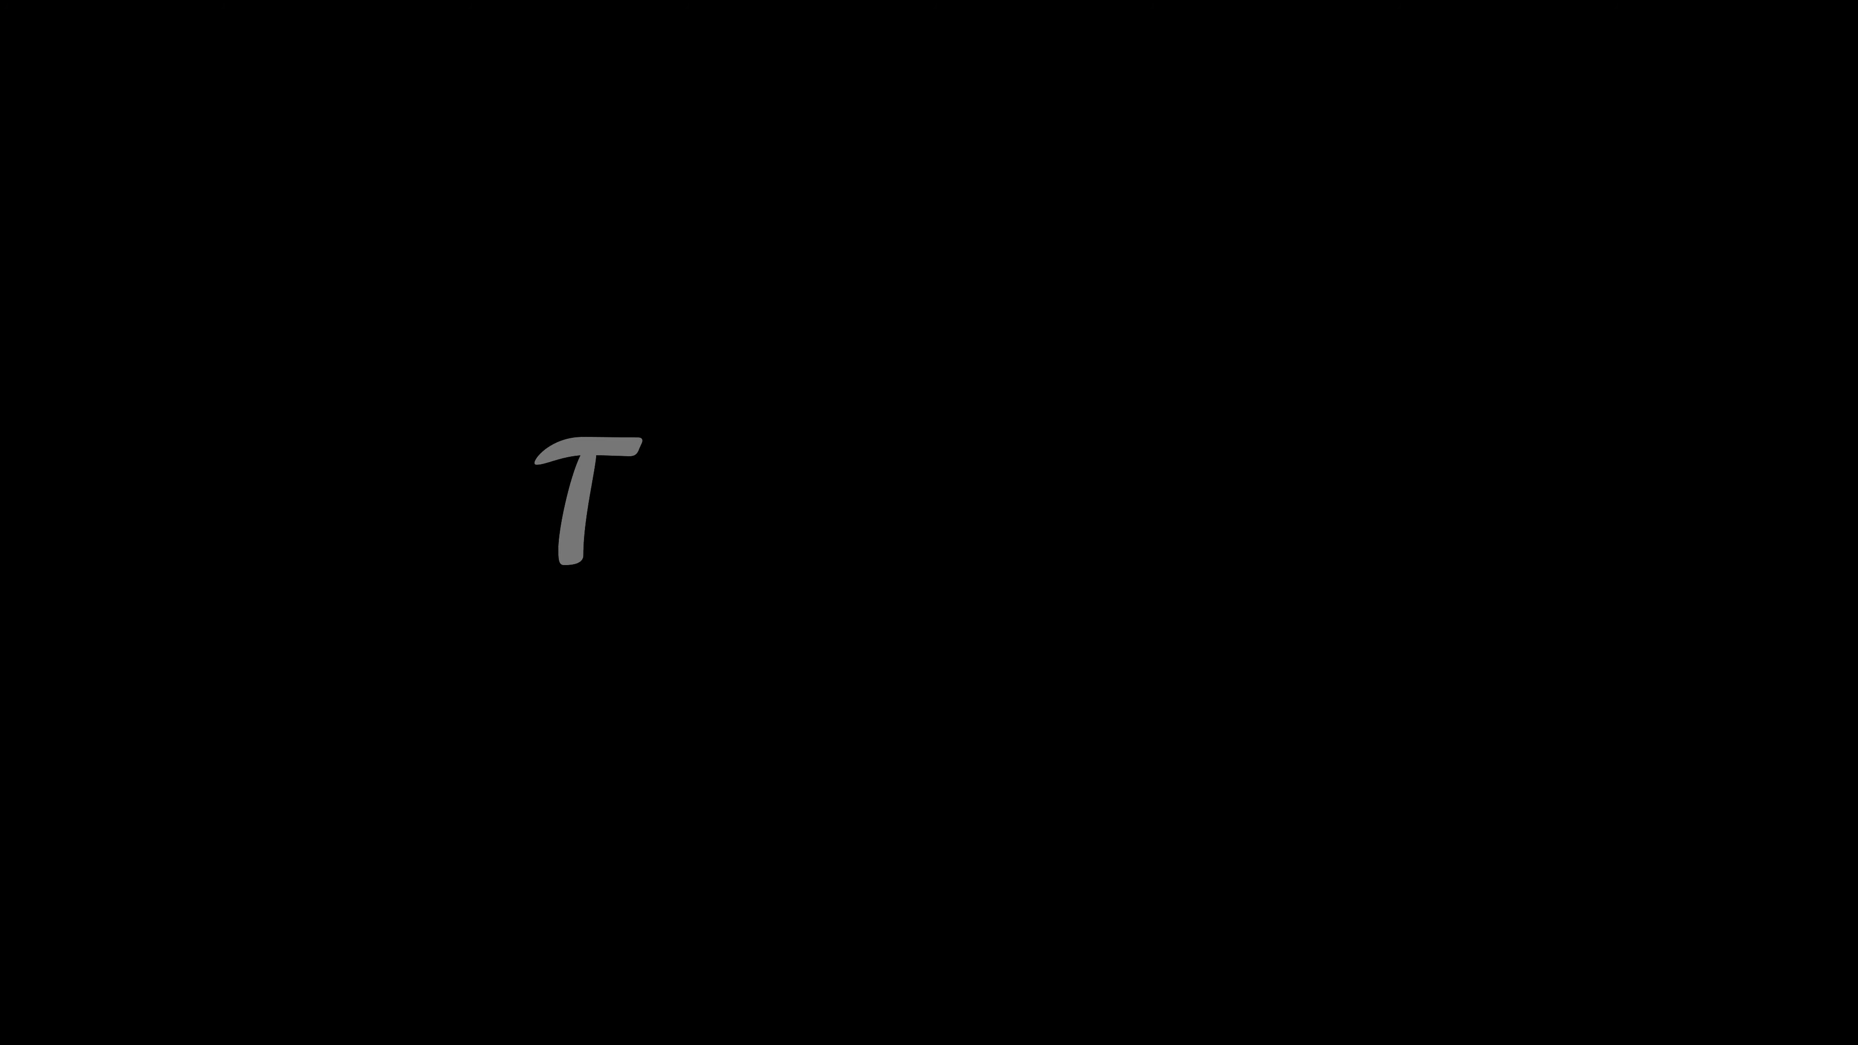